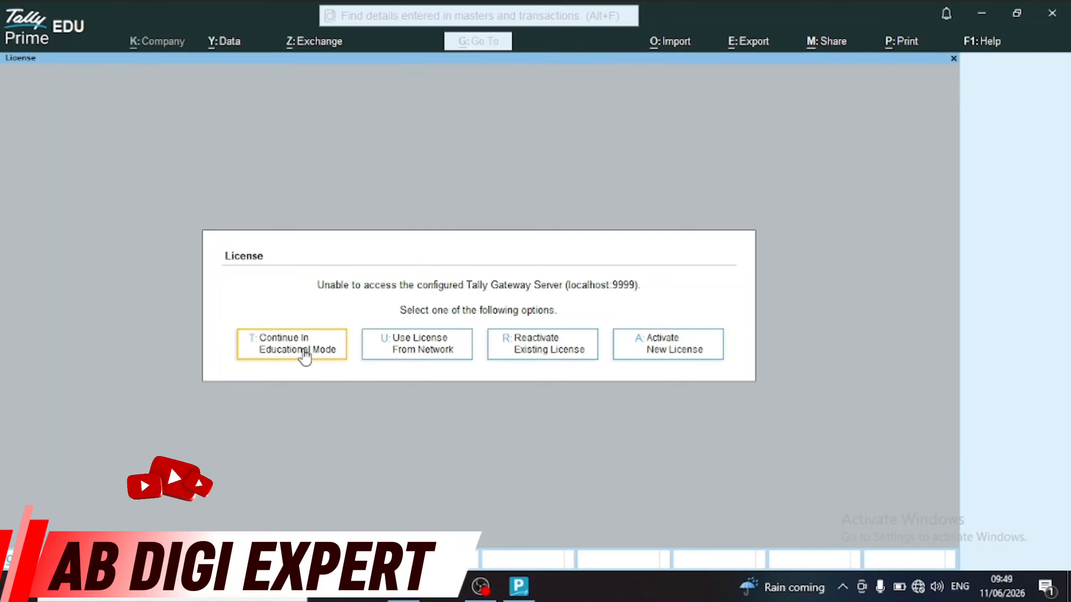
# Continue in Educational Mode and skip loading to reach the Select Company list
pyautogui.click(305, 357)
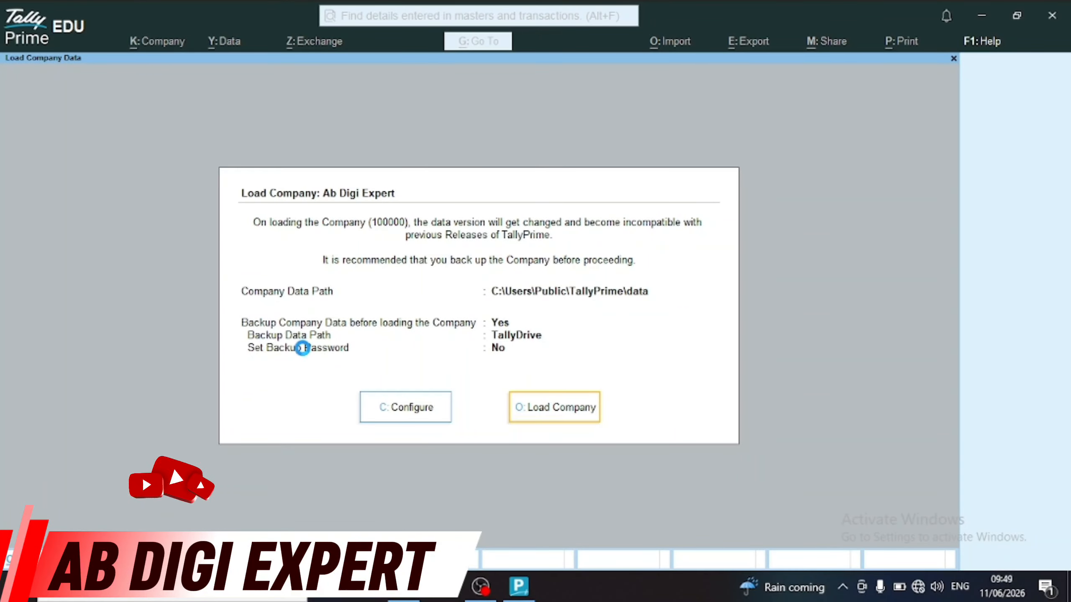
pyautogui.press('Escape')
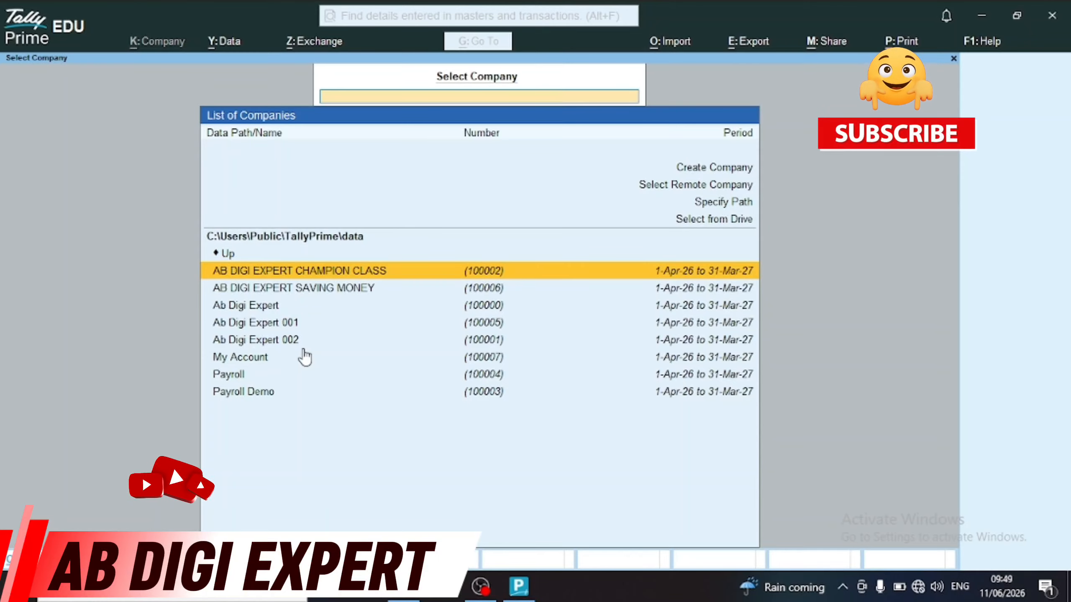
# Select AB DIGI EXPERT CHAMPION CLASS in the company list and load it
pyautogui.press('Up')
pyautogui.press('Up')
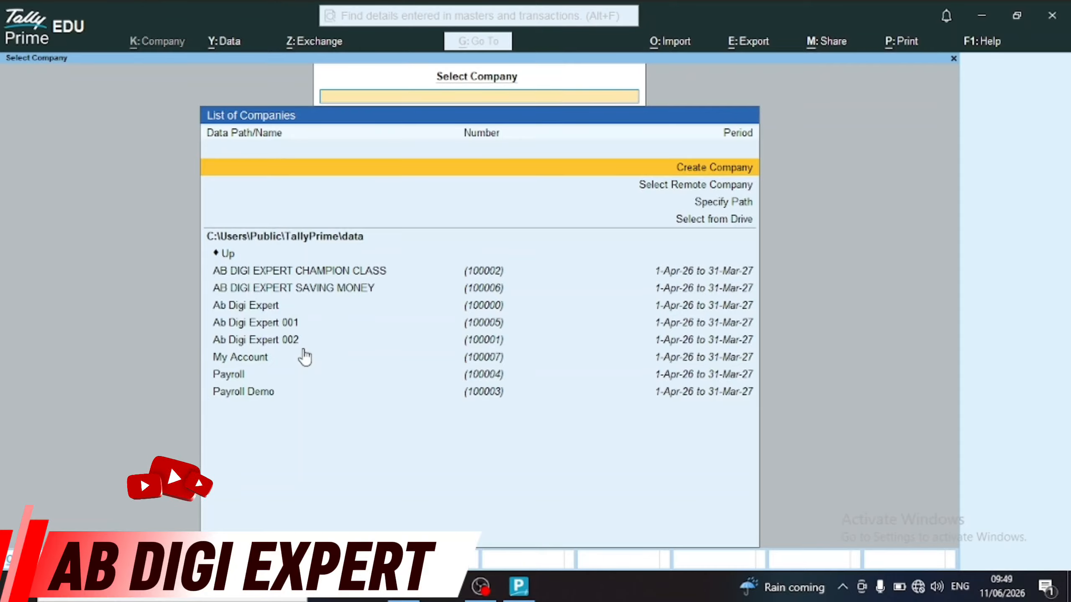
pyautogui.press('Down')
pyautogui.press('Down')
pyautogui.press('Down')
pyautogui.press('Down')
pyautogui.press('Down')
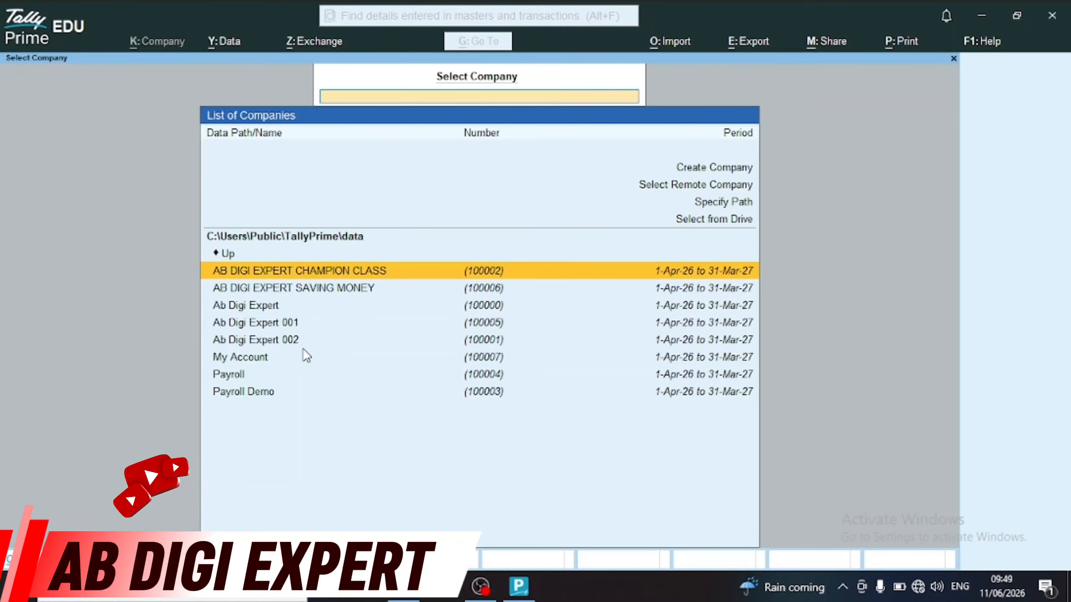
pyautogui.press('Return')
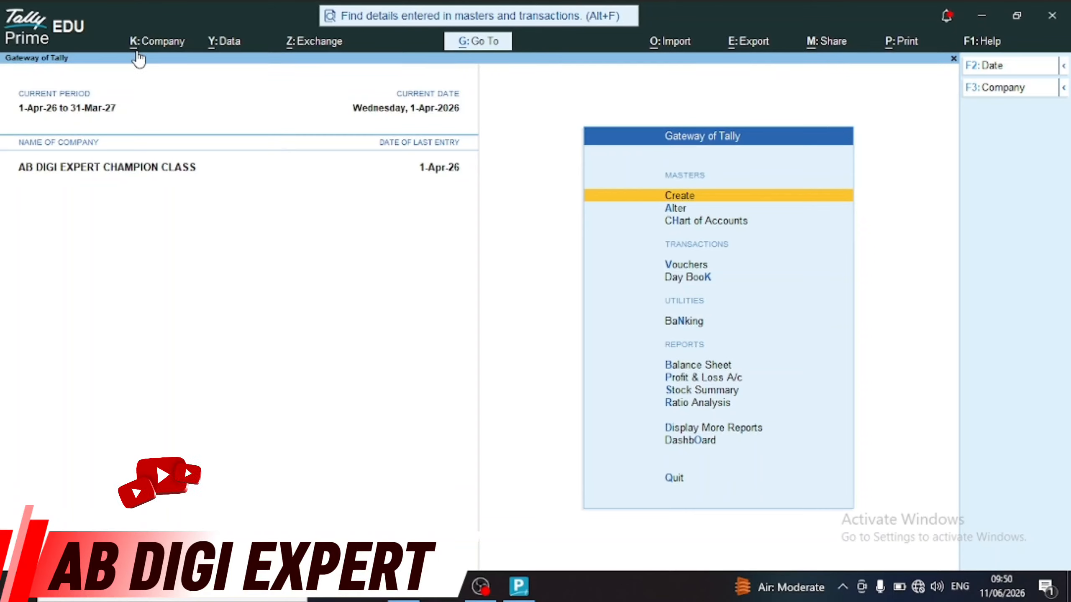
pyautogui.press('alt')
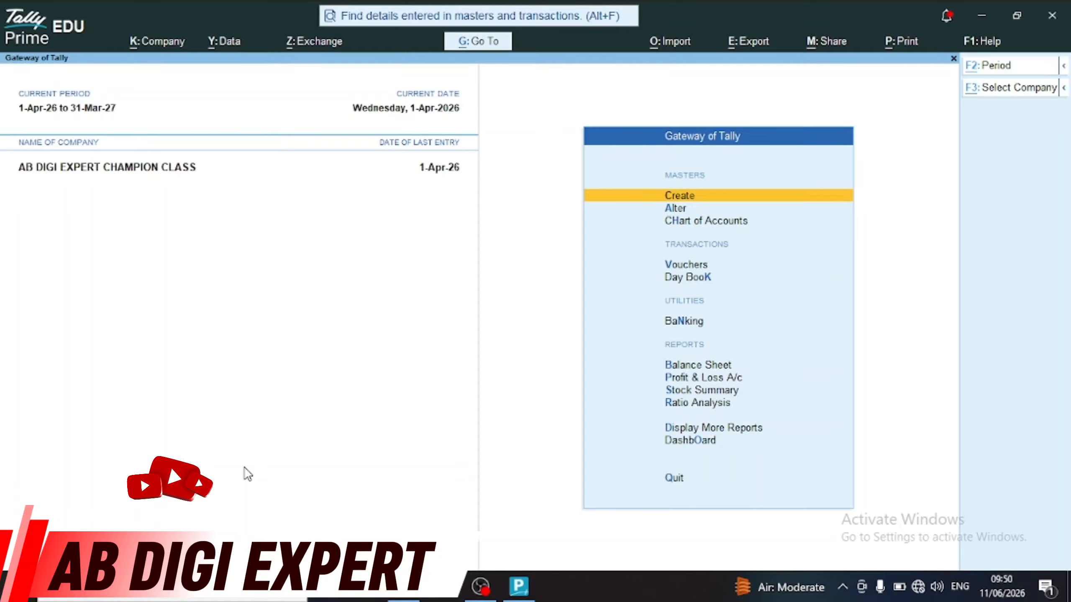
pyautogui.hotkey('alt', 'k')
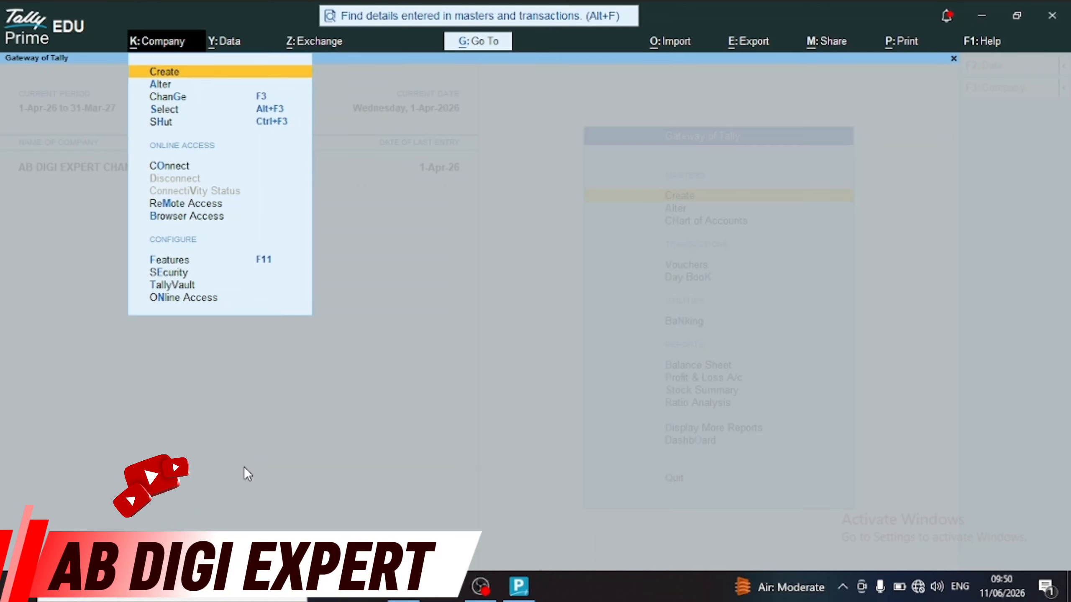
pyautogui.press('Escape')
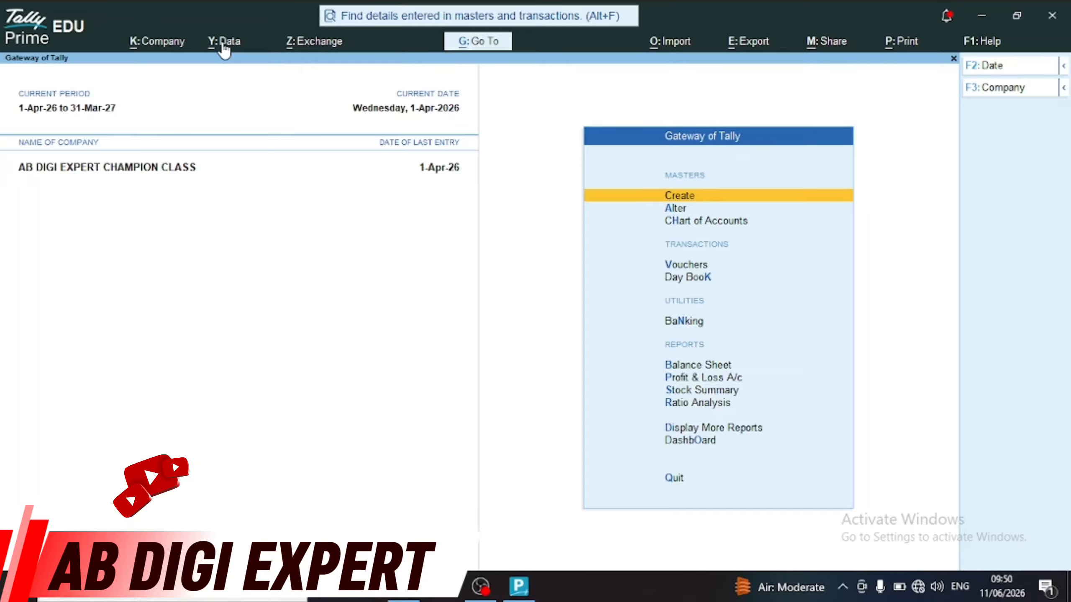
pyautogui.press('alt')
pyautogui.hotkey('alt', 'y')
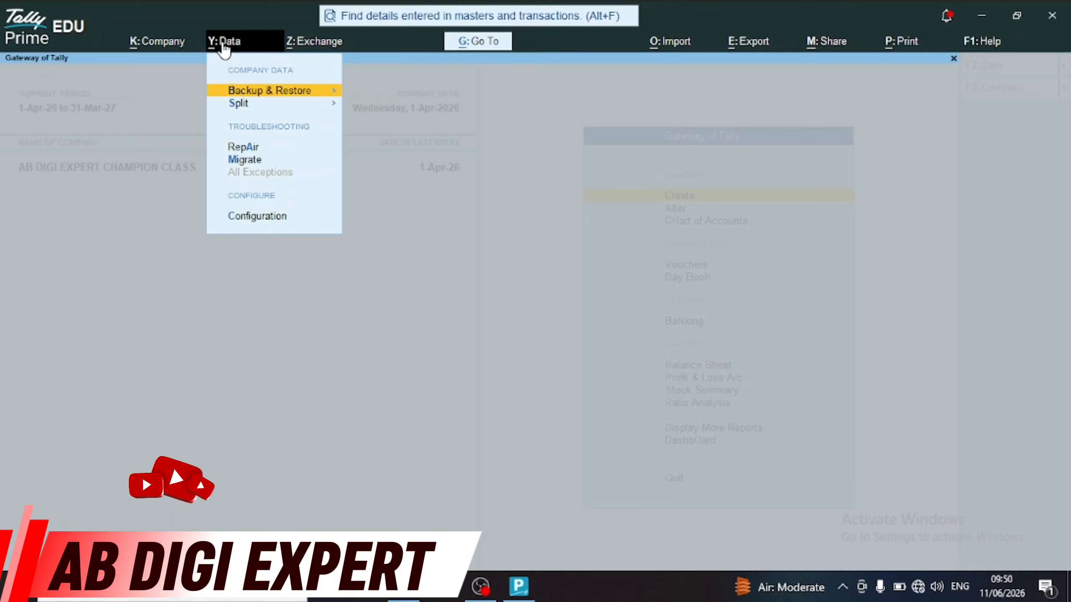
pyautogui.click(295, 46)
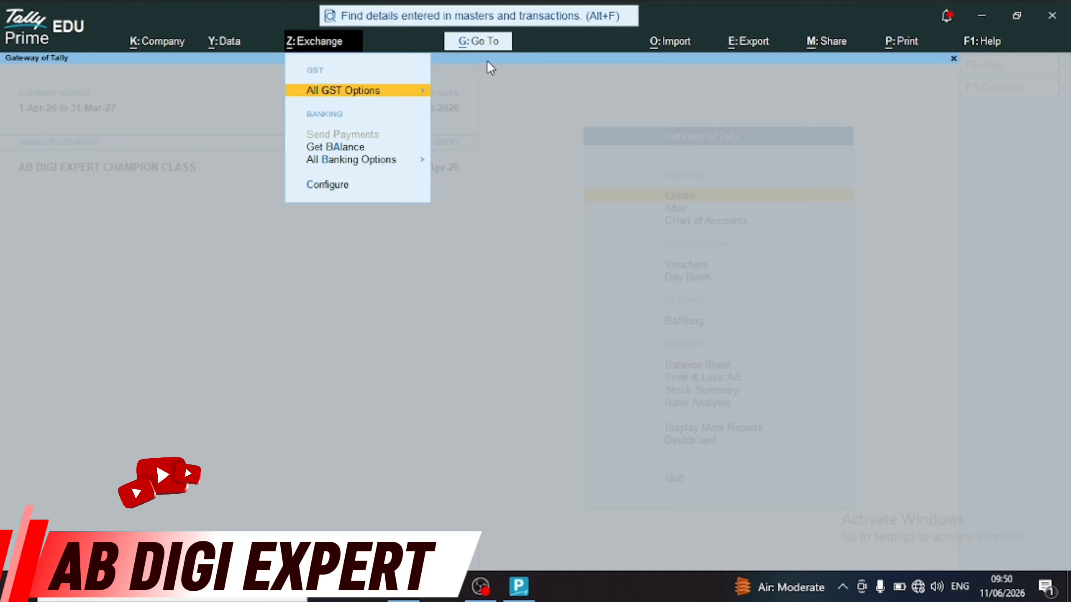
pyautogui.click(645, 36)
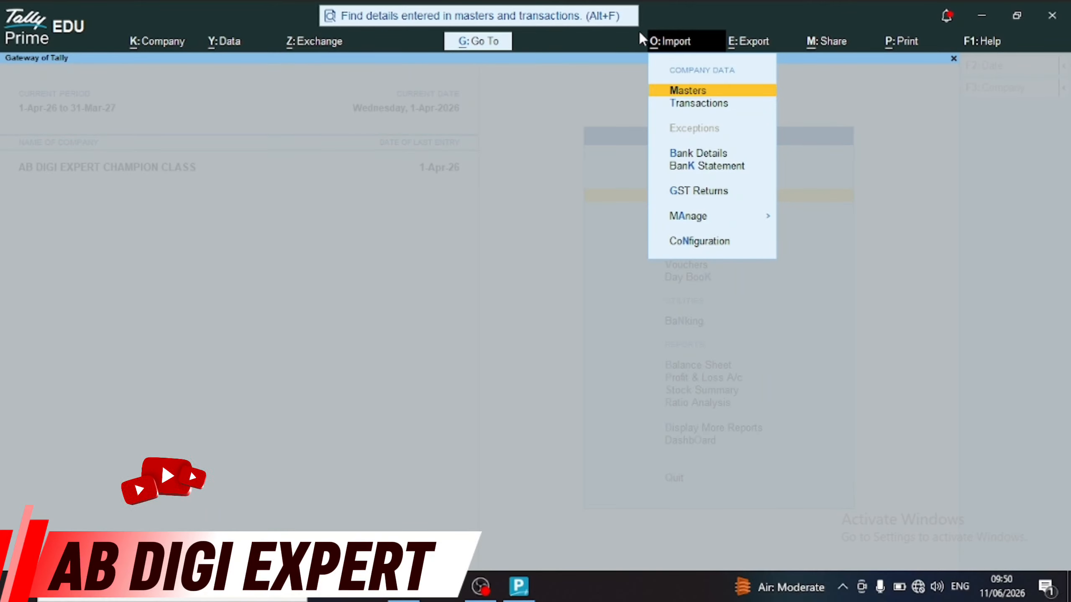
pyautogui.click(742, 47)
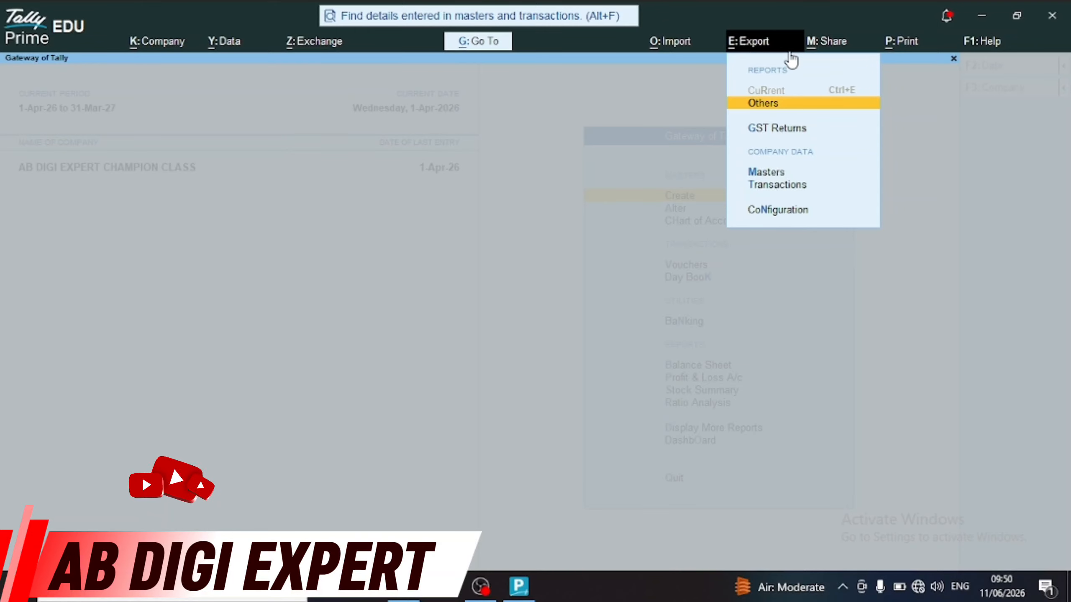
pyautogui.click(828, 53)
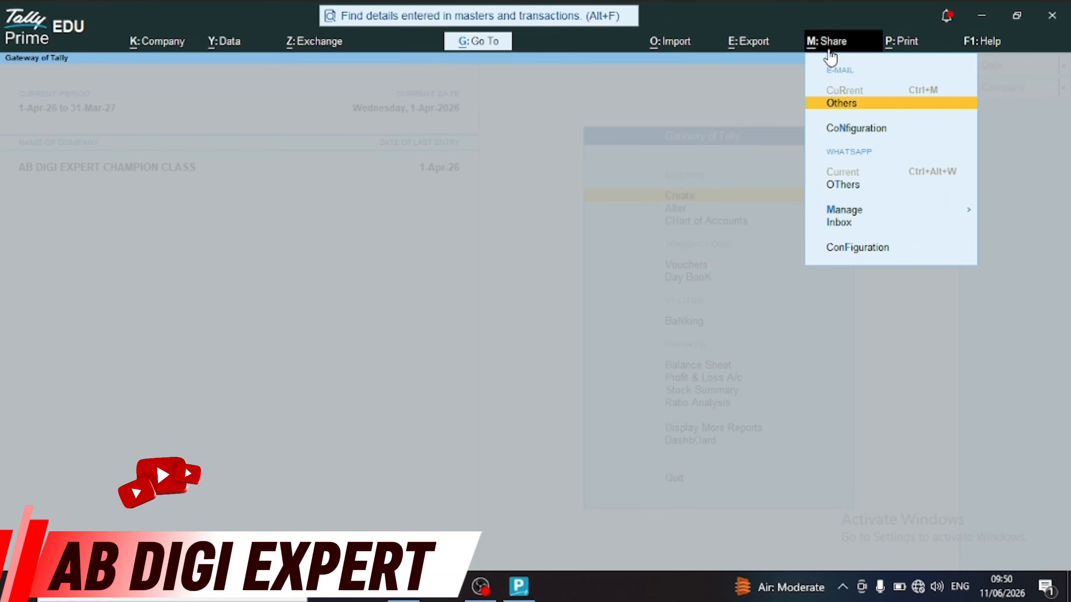
pyautogui.click(828, 51)
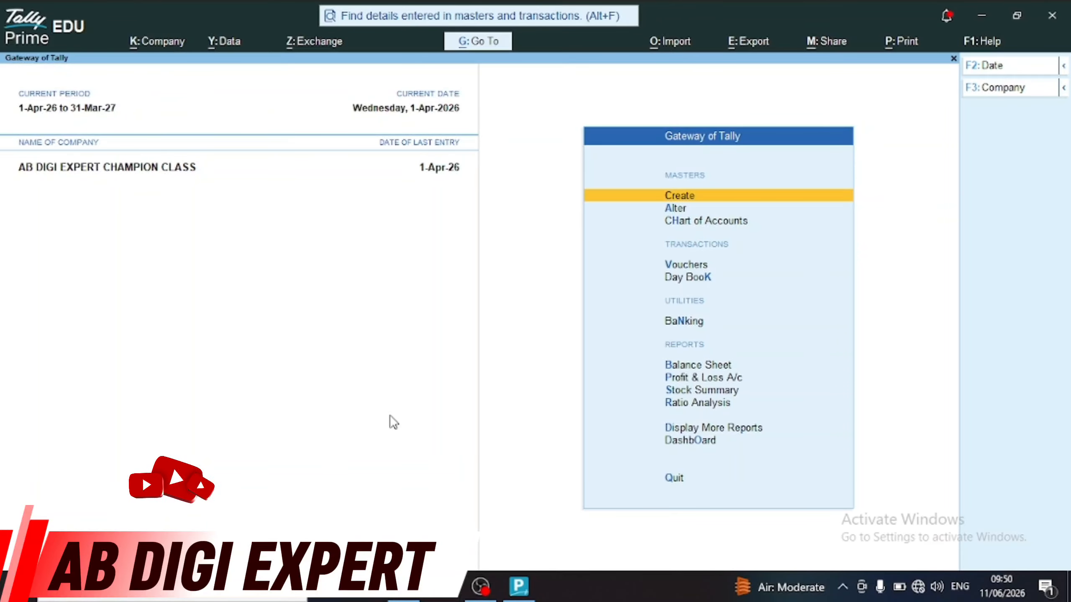
# Glance at the company actions (Alt+K), then browse the Gateway of Tally menu items
pyautogui.hotkey('alt', 'k')
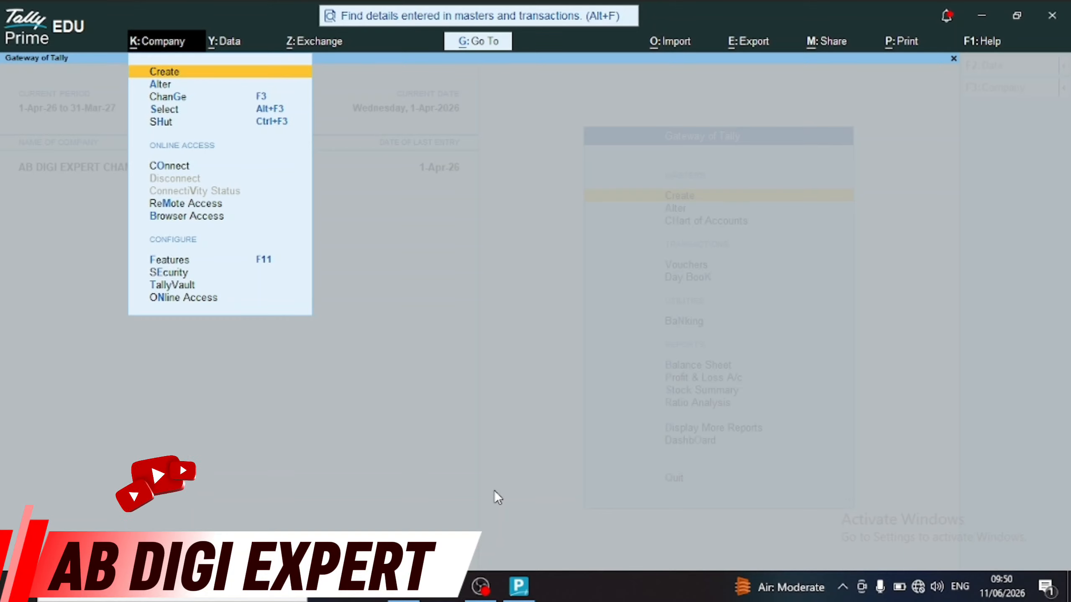
pyautogui.press('Escape')
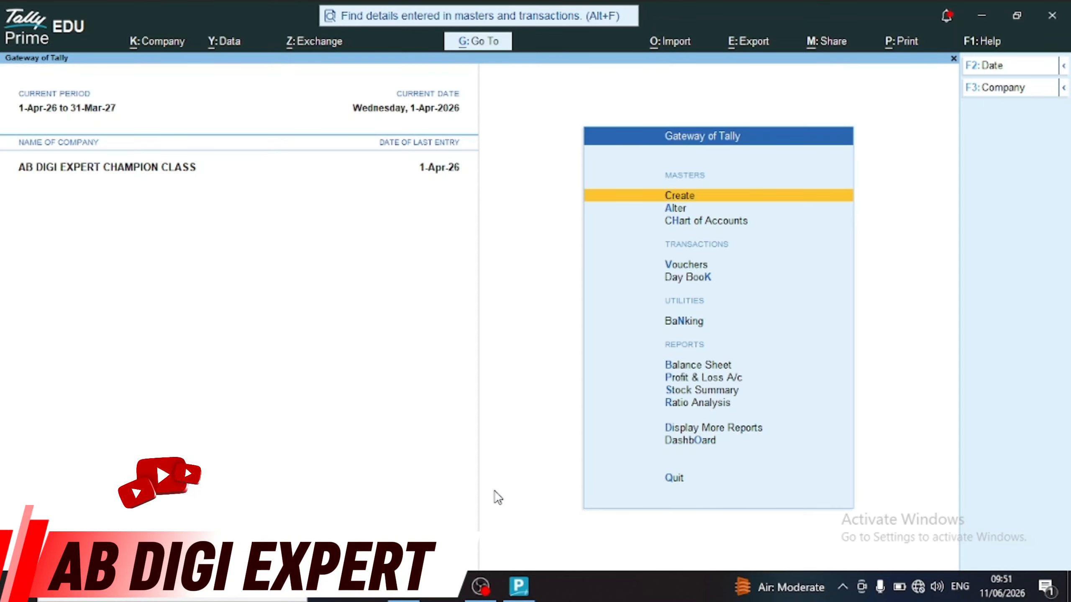
pyautogui.press('Down')
pyautogui.press('Down')
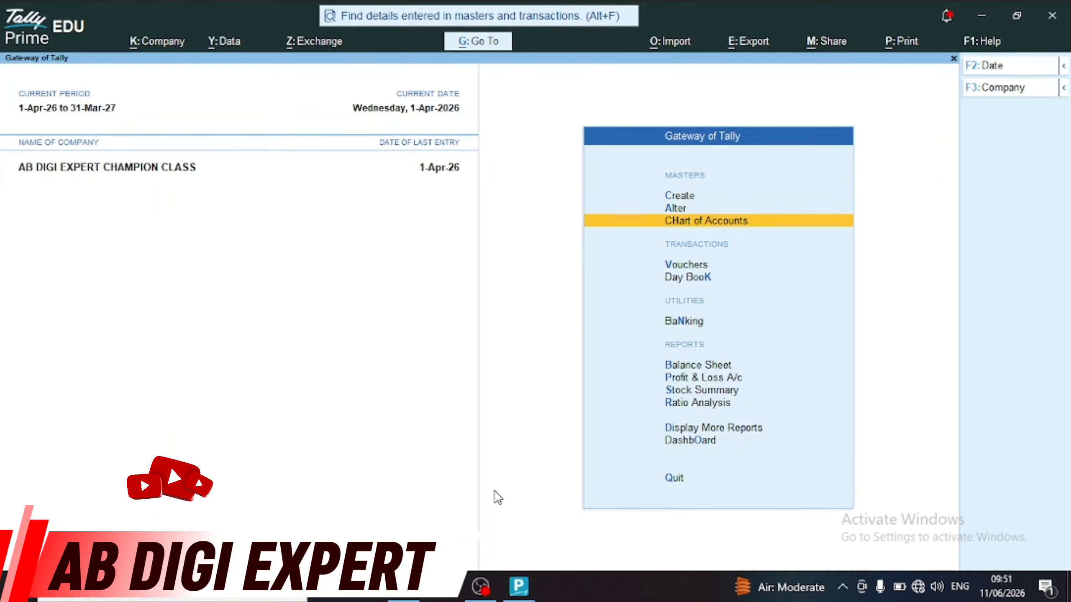
pyautogui.press('Down')
pyautogui.press('Up')
pyautogui.press('Up')
pyautogui.press('Up')
pyautogui.press('Down')
pyautogui.press('Down')
pyautogui.press('Down')
pyautogui.press('Down')
pyautogui.press('Down')
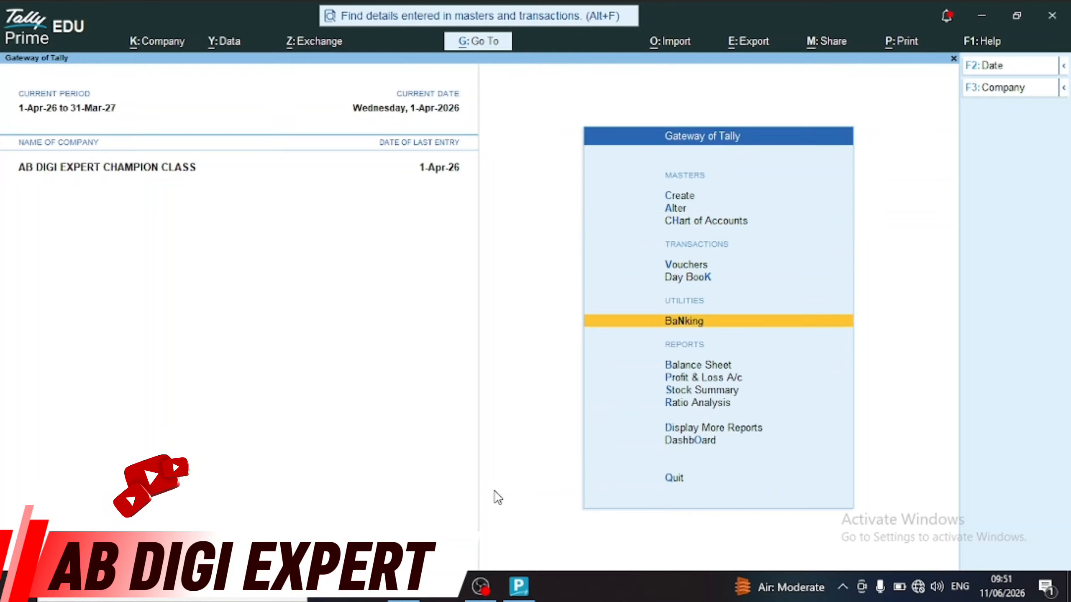
pyautogui.press('Up')
pyautogui.press('Up')
pyautogui.press('Down')
pyautogui.press('Up')
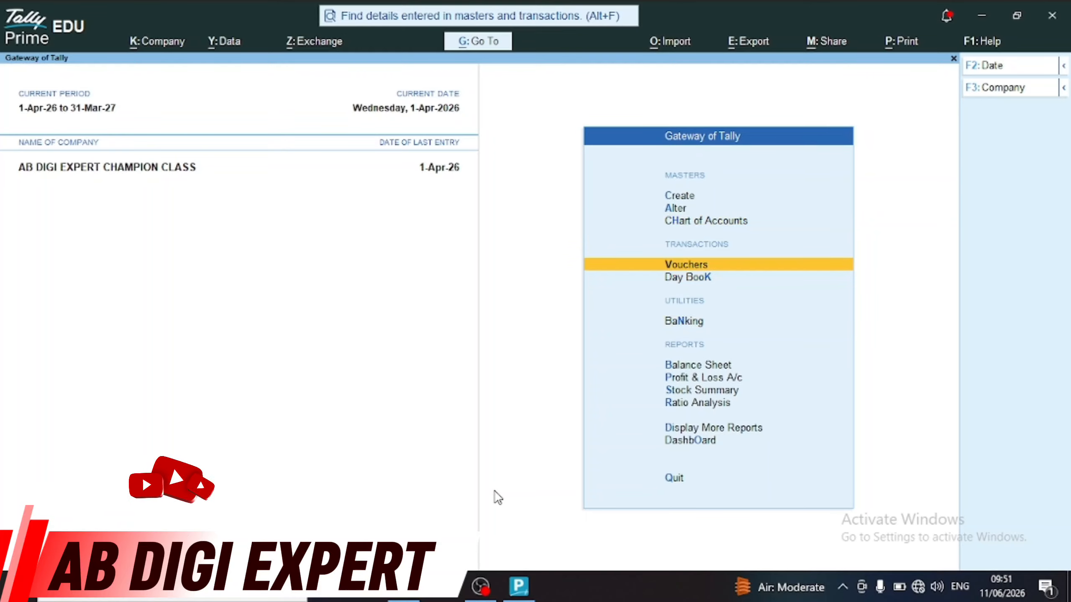
pyautogui.press('Down')
pyautogui.press('Down')
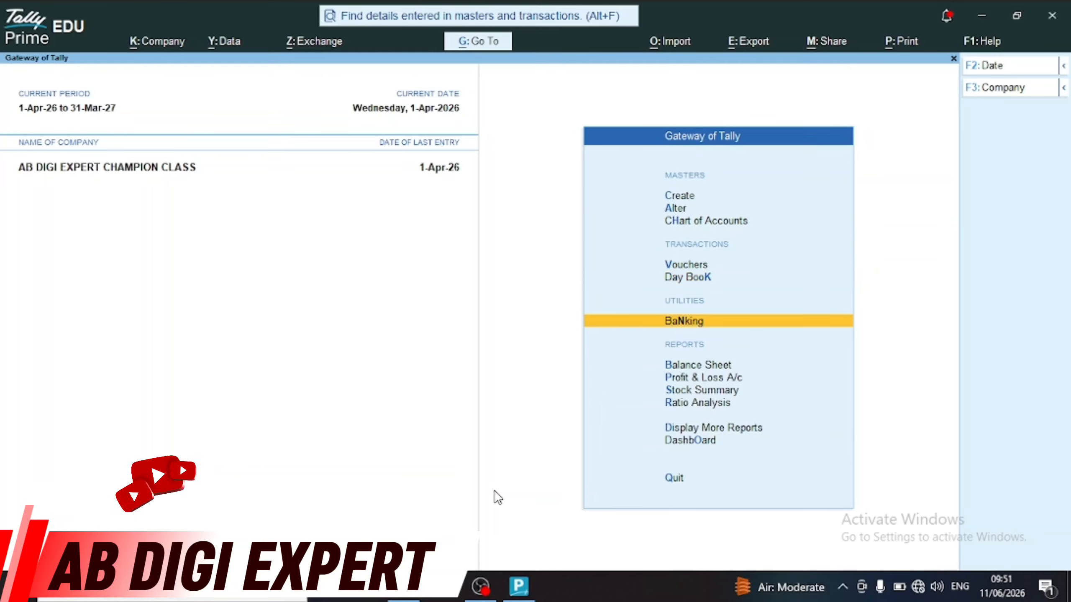
pyautogui.press('Down')
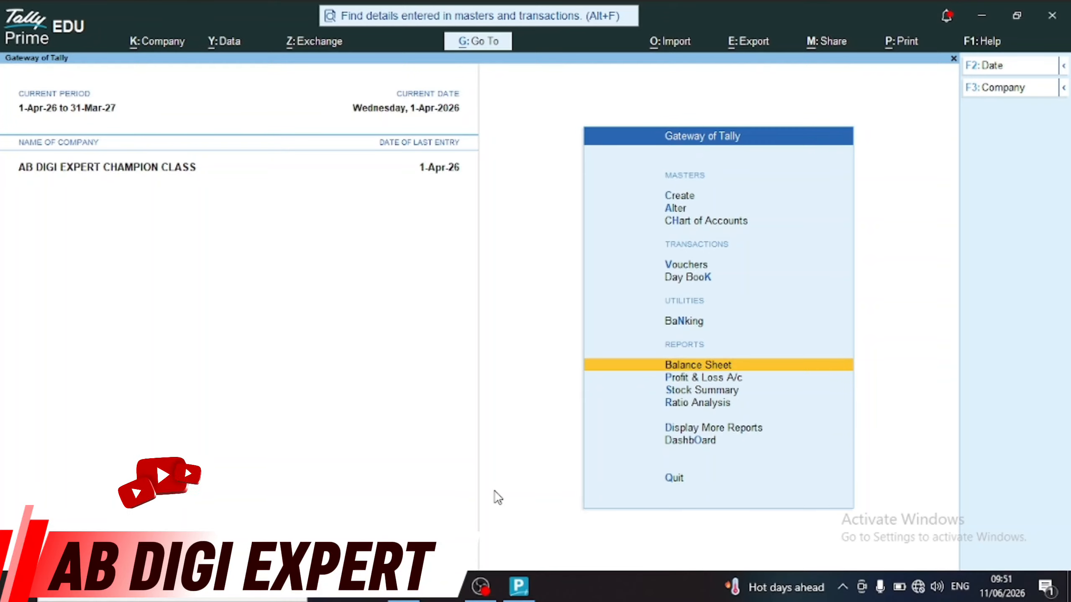
# Move up past Day Book to Vouchers and start a blank Payment voucher No. 9
pyautogui.press('Up')
pyautogui.press('Up')
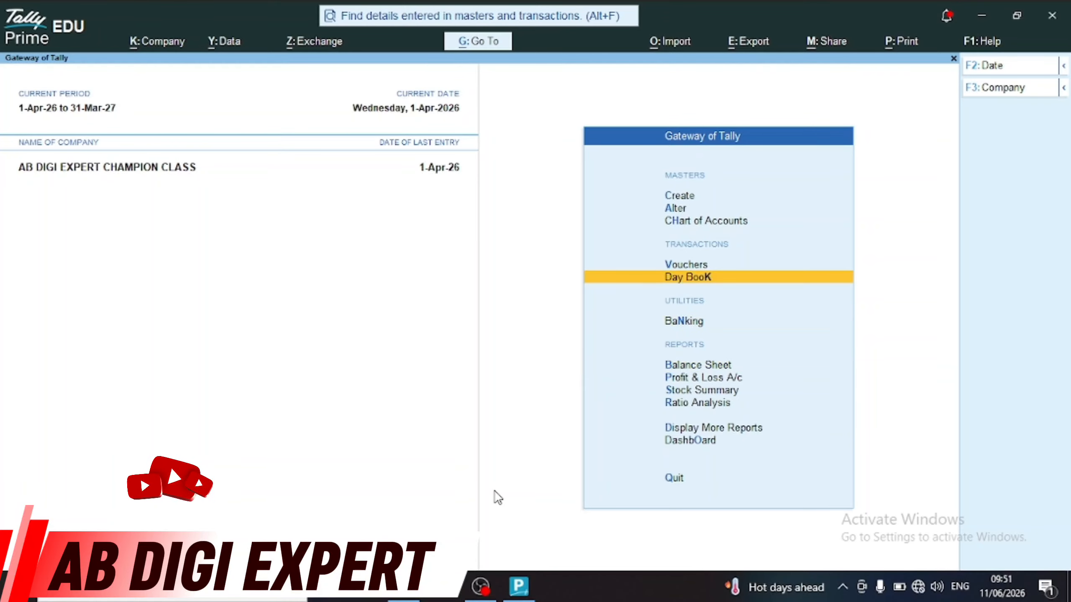
pyautogui.press('Up')
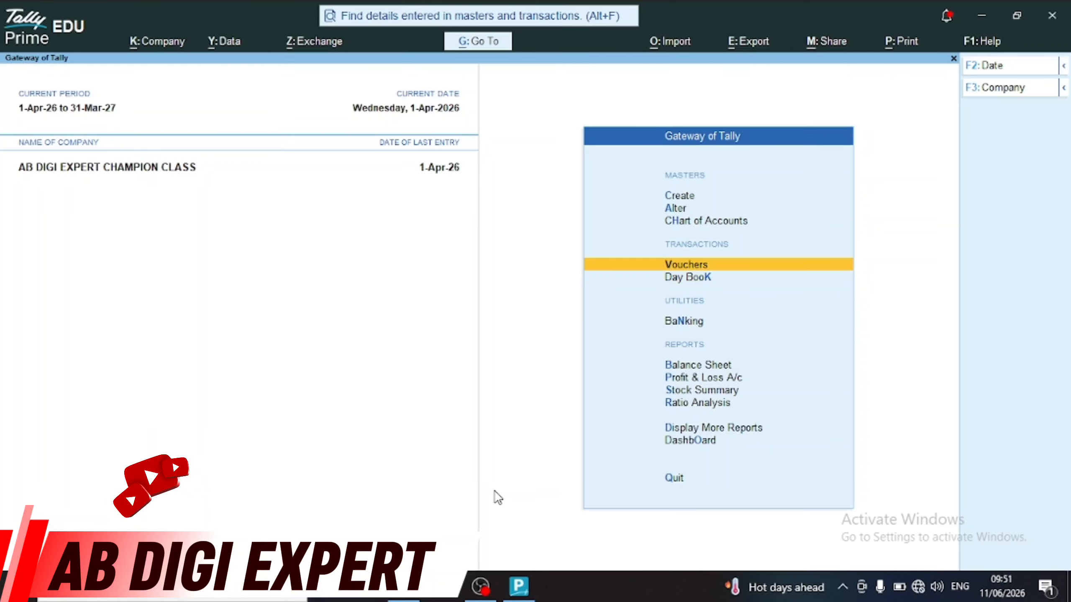
pyautogui.press('Up')
pyautogui.press('Up')
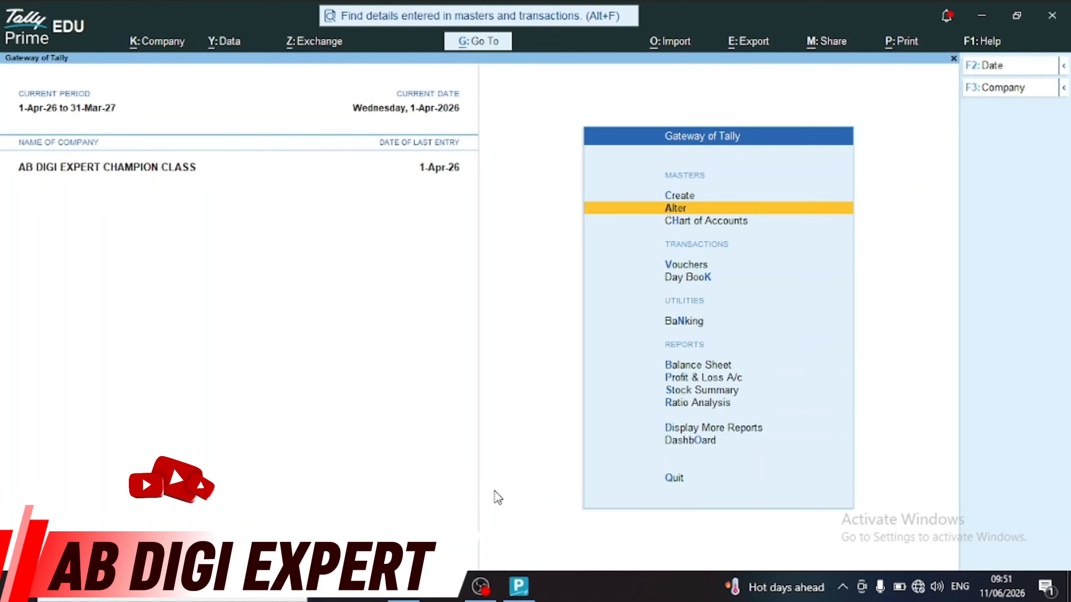
pyautogui.press('v')
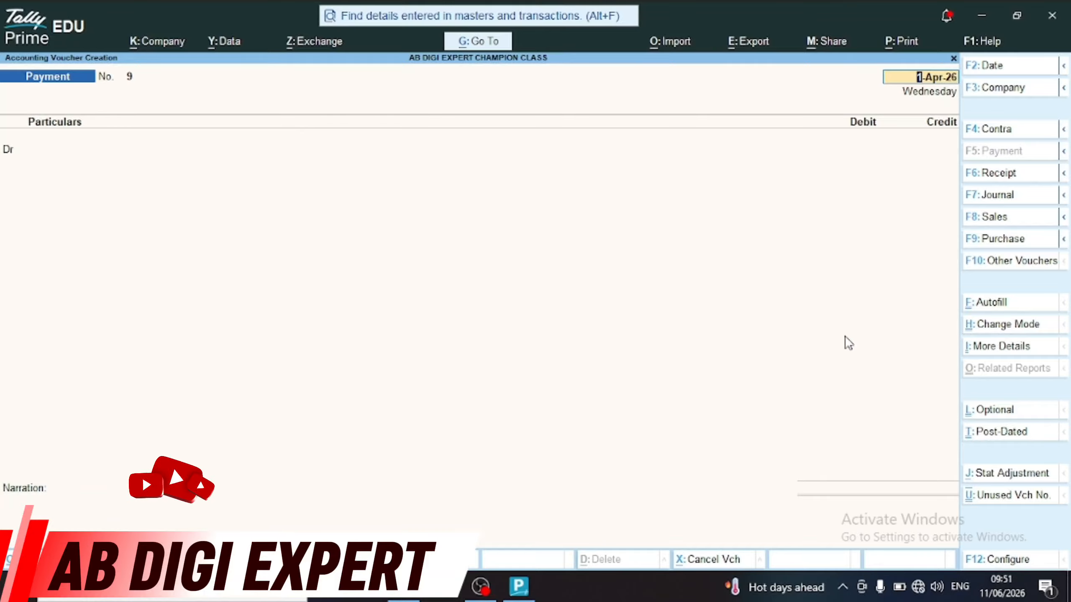
pyautogui.hotkey('ctrl', 'h')
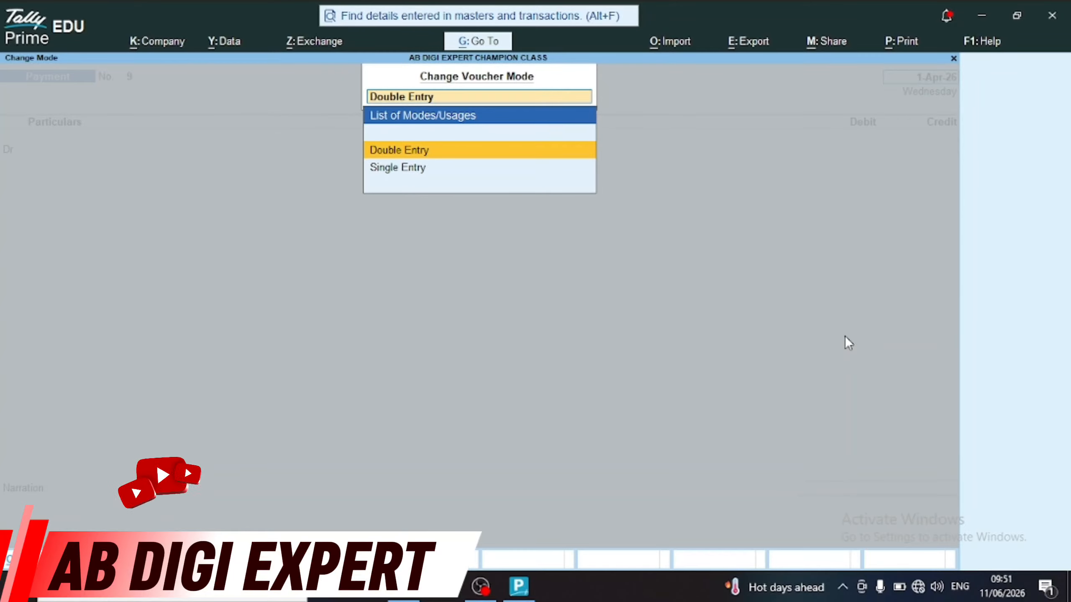
pyautogui.press('Return')
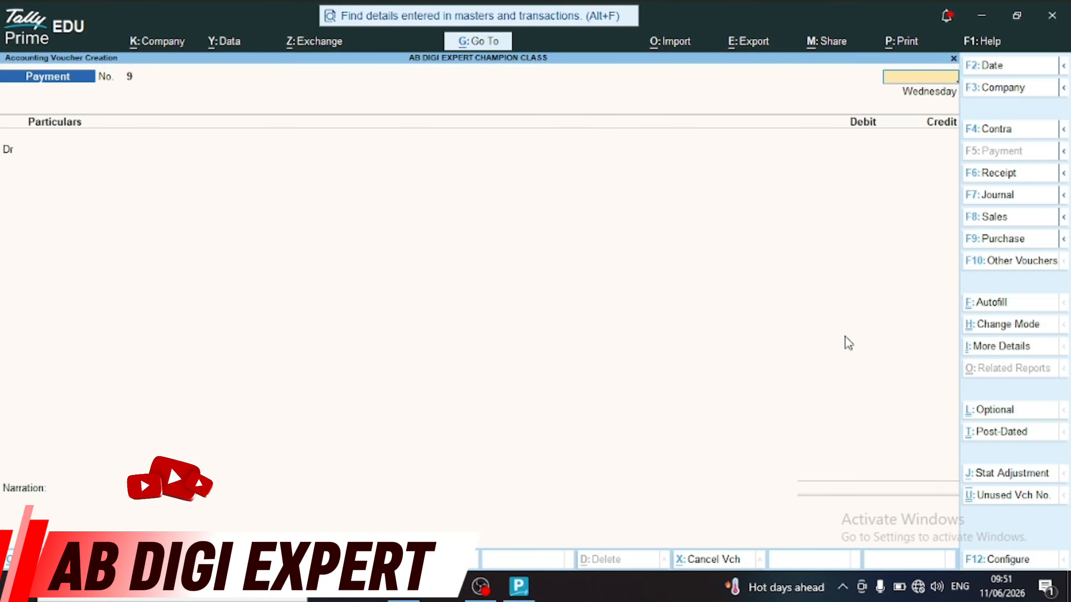
pyautogui.press('Escape')
pyautogui.press('Return')
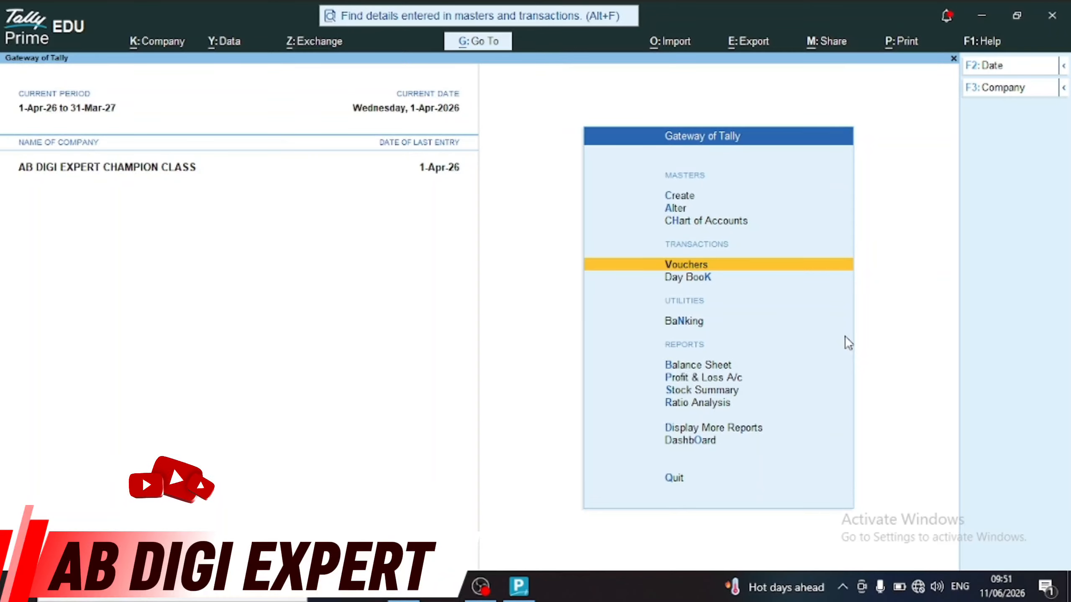
pyautogui.press('Return')
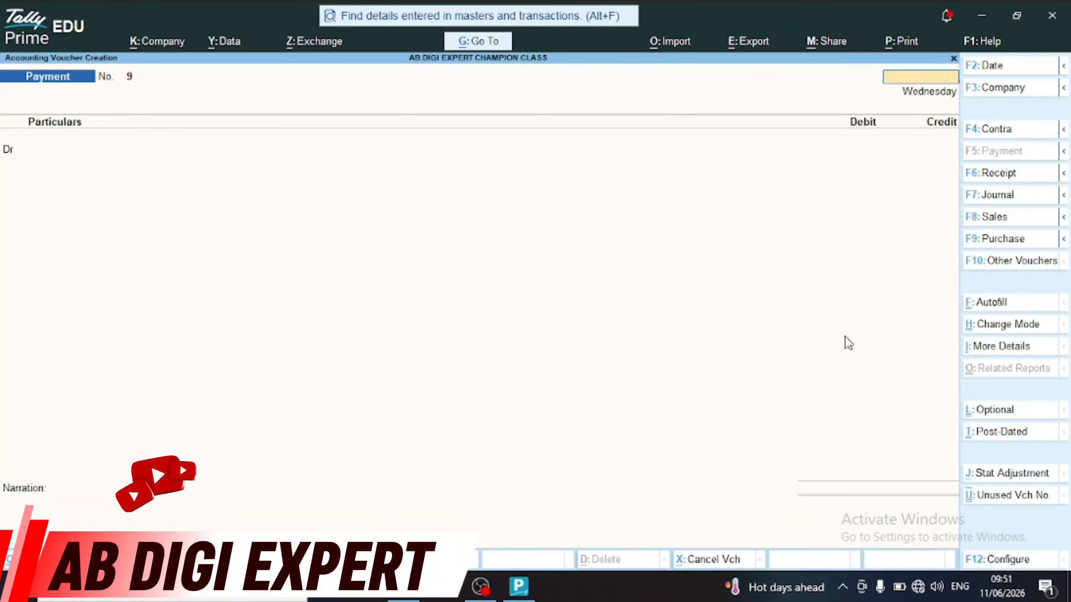
pyautogui.press('Escape')
pyautogui.press('Return')
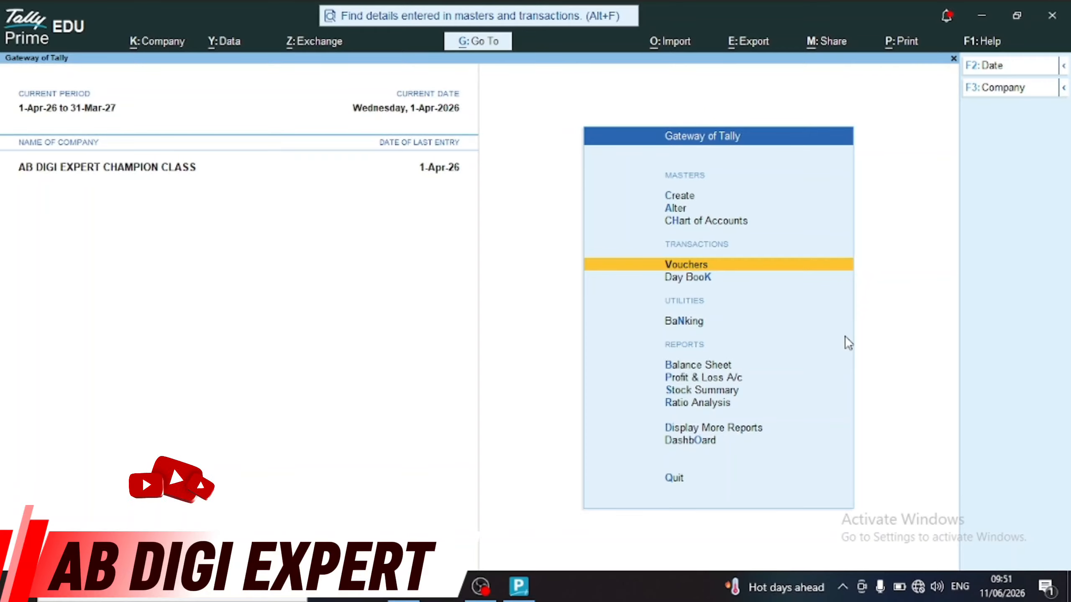
pyautogui.press('Down')
pyautogui.press('Up')
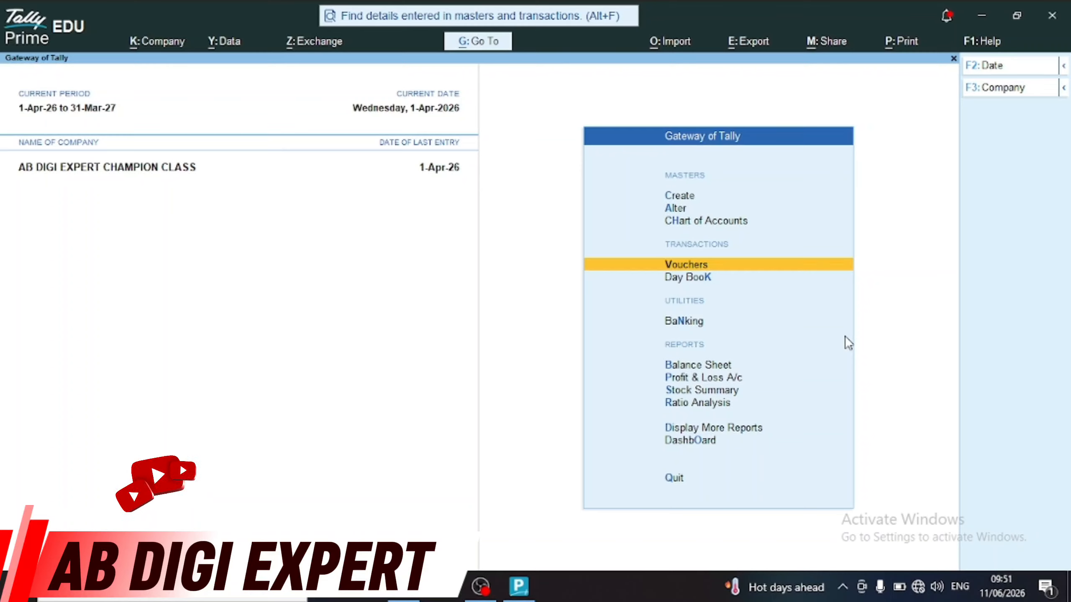
pyautogui.press('Up')
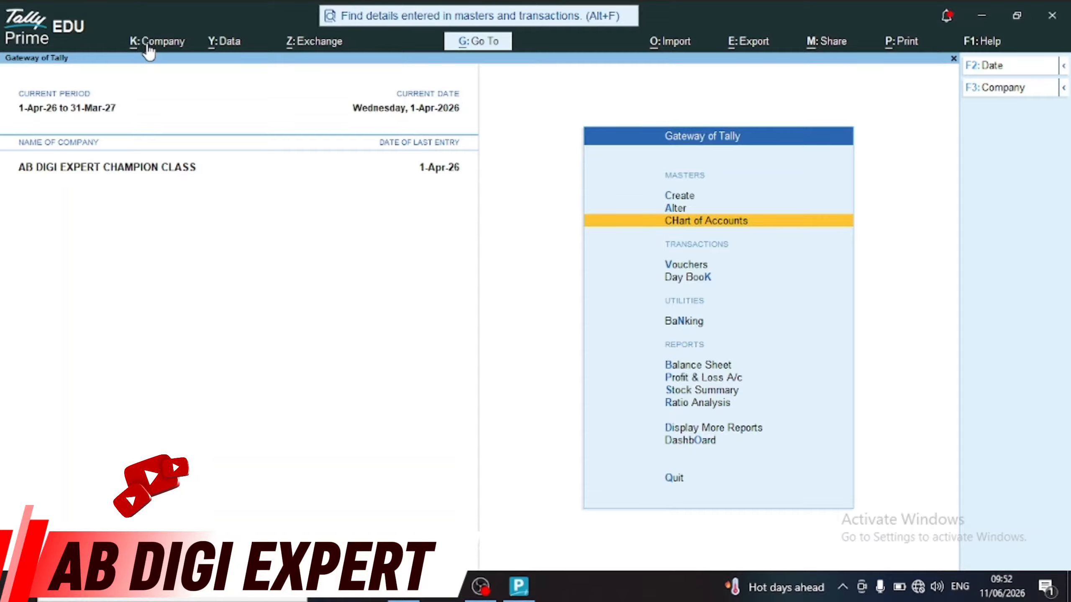
# Begin creating a new company named 'Tally Prime Basic Entry'
pyautogui.hotkey('alt', 'k')
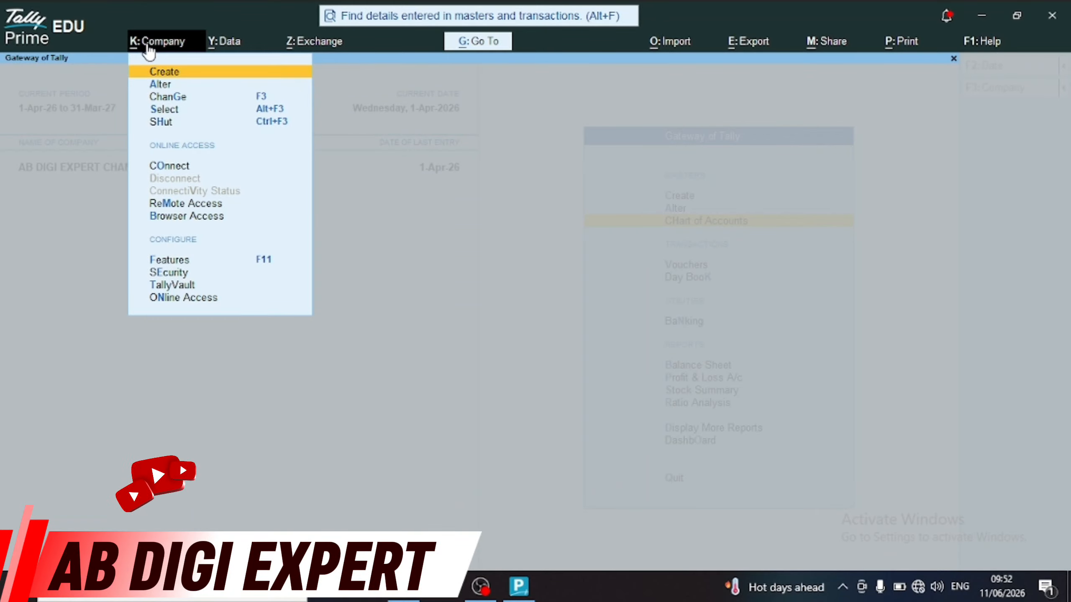
pyautogui.click(146, 43)
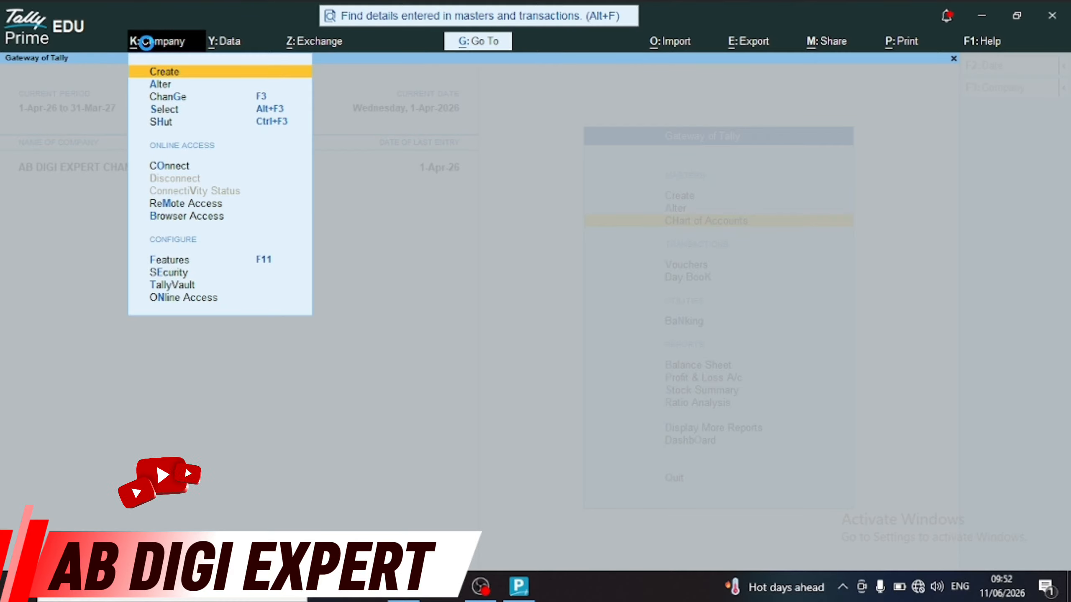
pyautogui.press('Return')
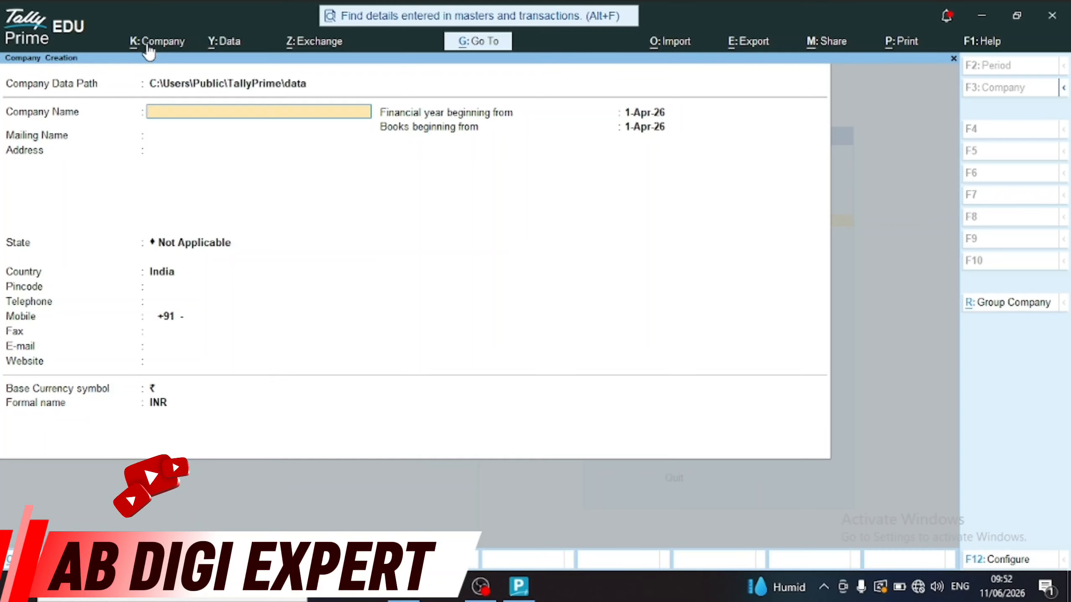
pyautogui.write('Tally')
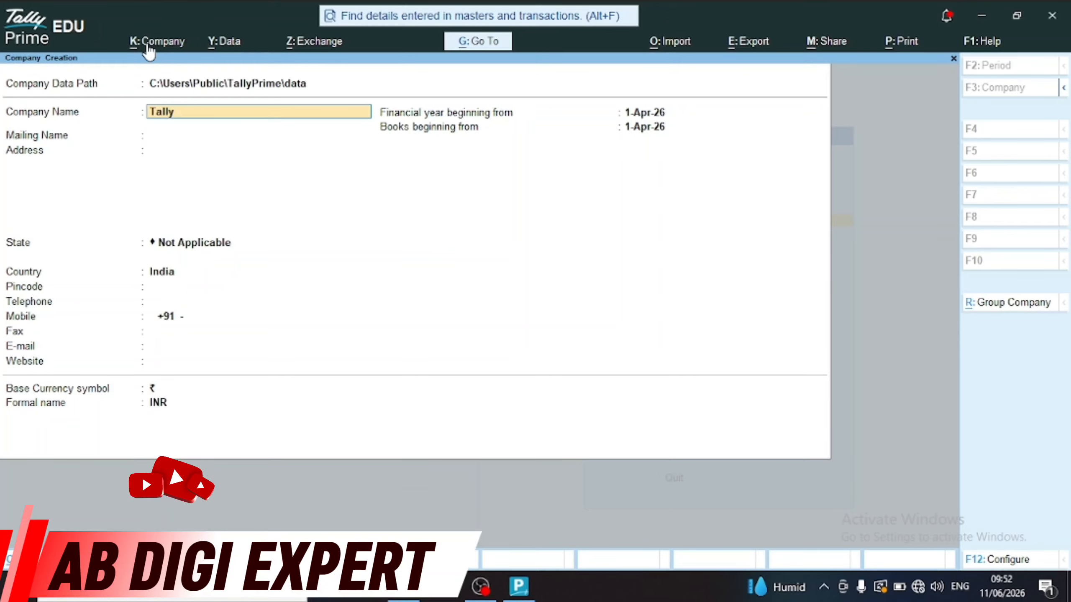
pyautogui.write(' Prime Basic')
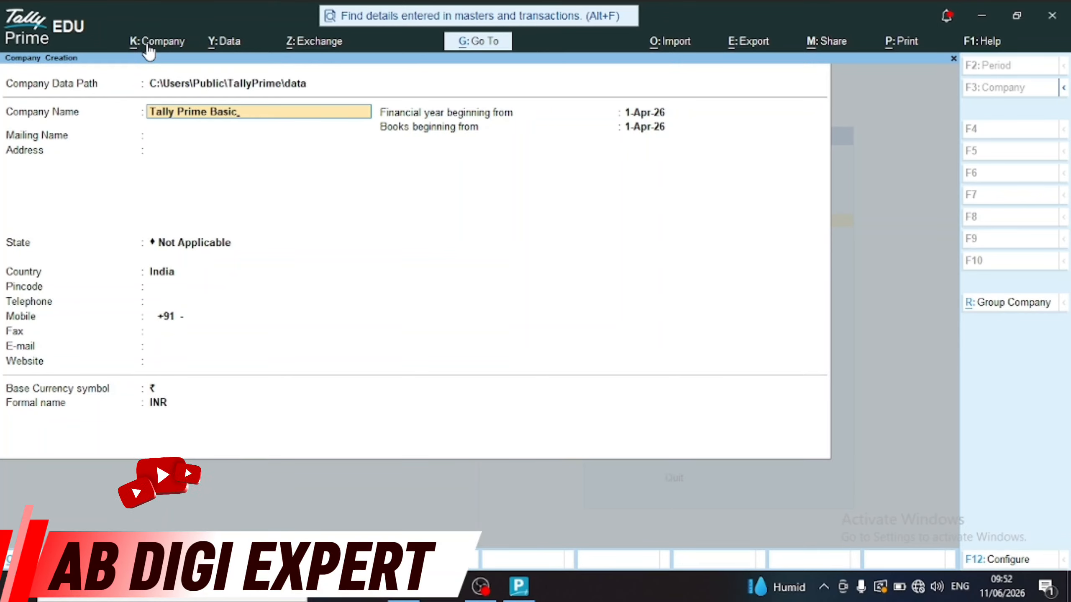
pyautogui.write(' Entry')
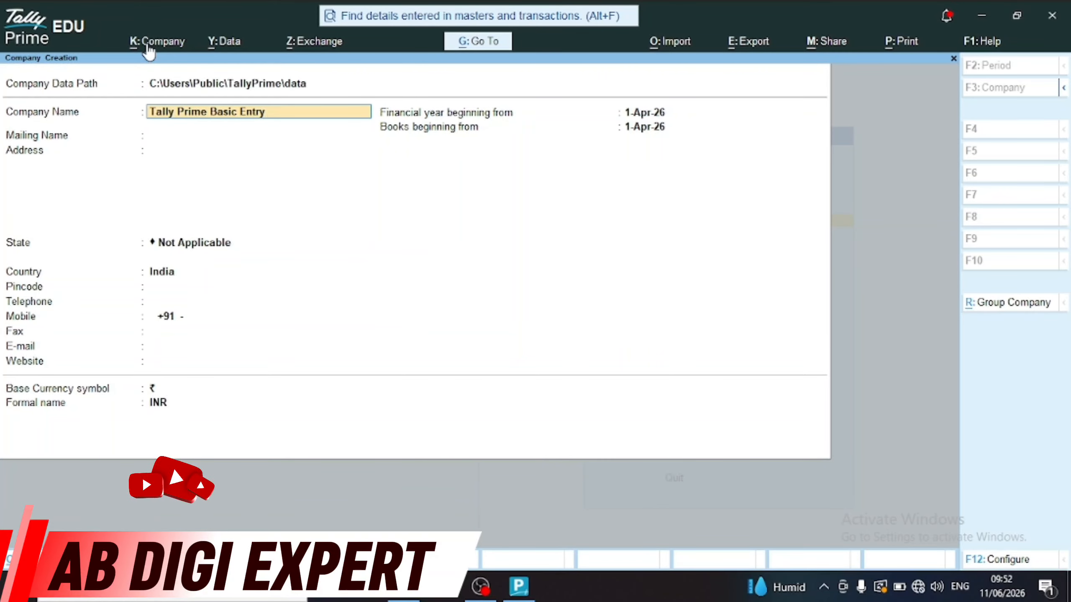
pyautogui.press('Return')
# Enter the company address lines and set the state to Uttar Pradesh
pyautogui.press('Return')
pyautogui.write('Ma')
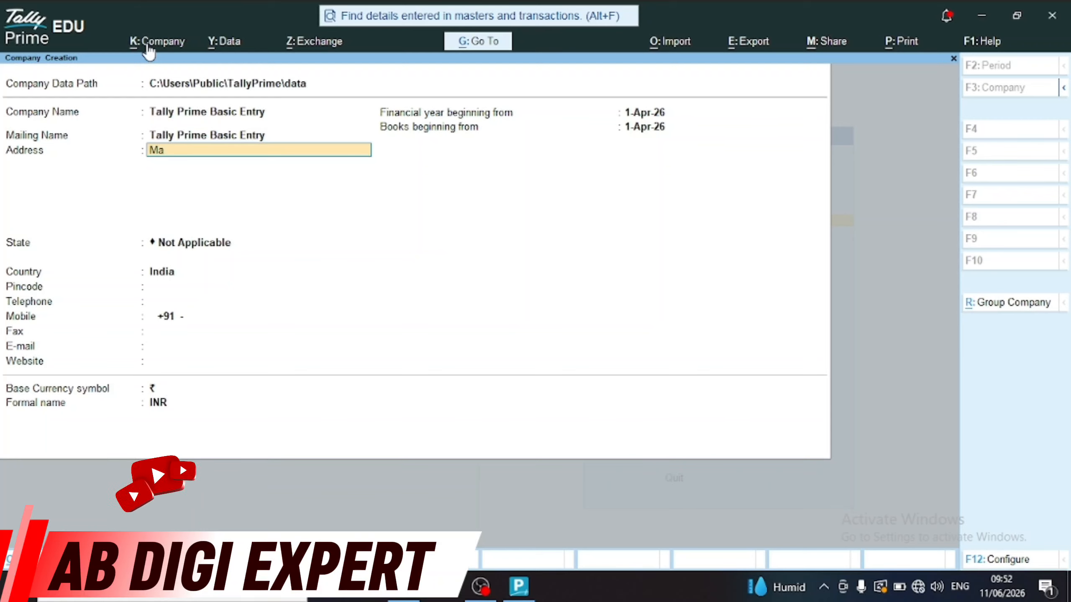
pyautogui.write('rtinganj')
pyautogui.press('Return')
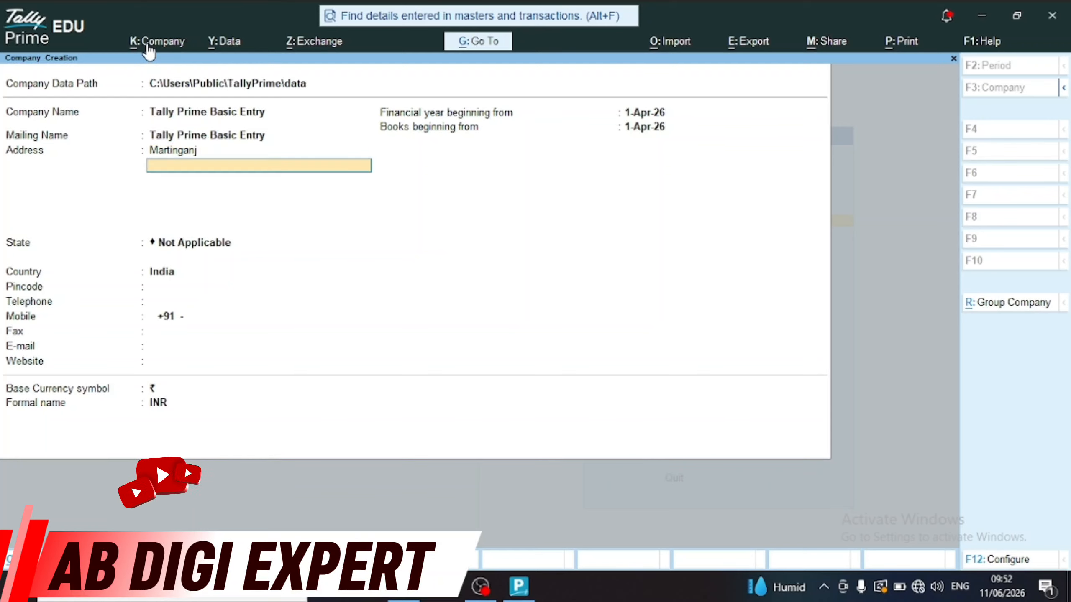
pyautogui.write('Azamgarh')
pyautogui.press('Return')
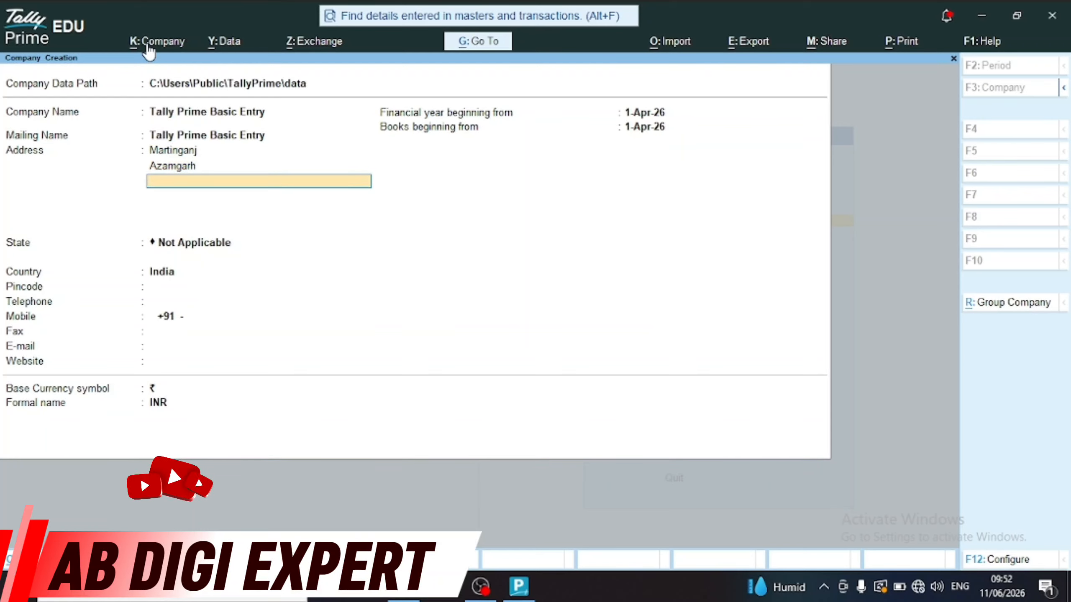
pyautogui.press('Return')
pyautogui.write('Utt')
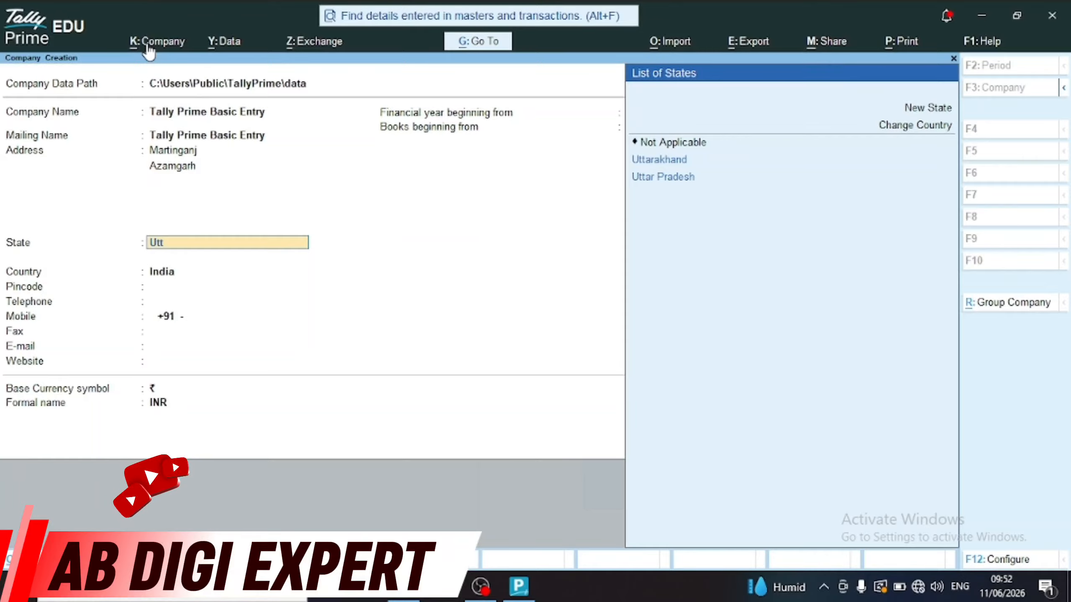
pyautogui.press('Down')
pyautogui.press('Return')
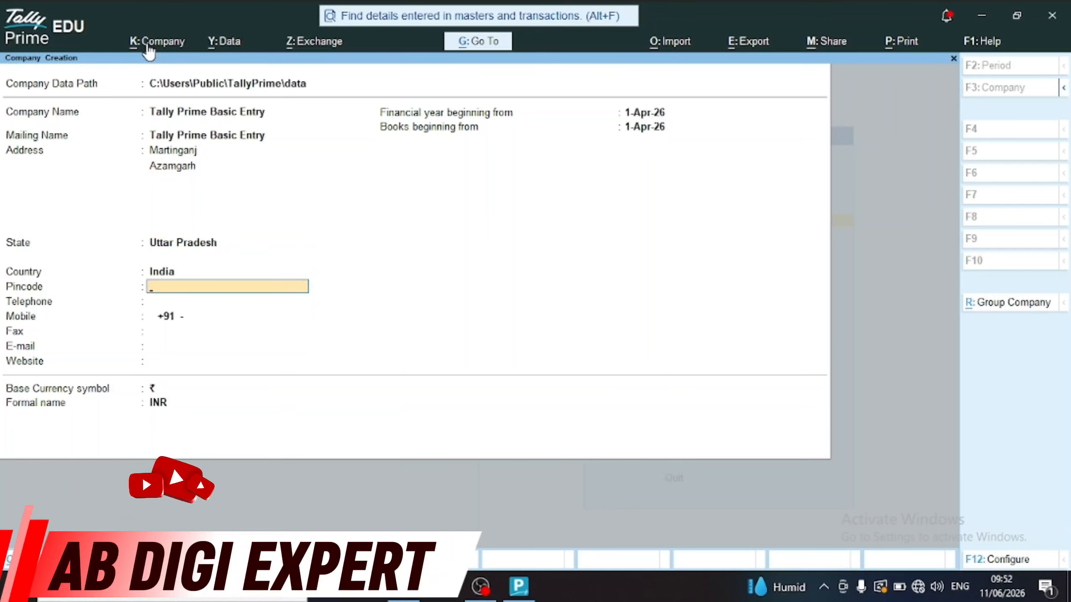
# Keep India as country and fill the pincode, telephone and mobile fields, leaving fax empty
pyautogui.press('BackSpace')
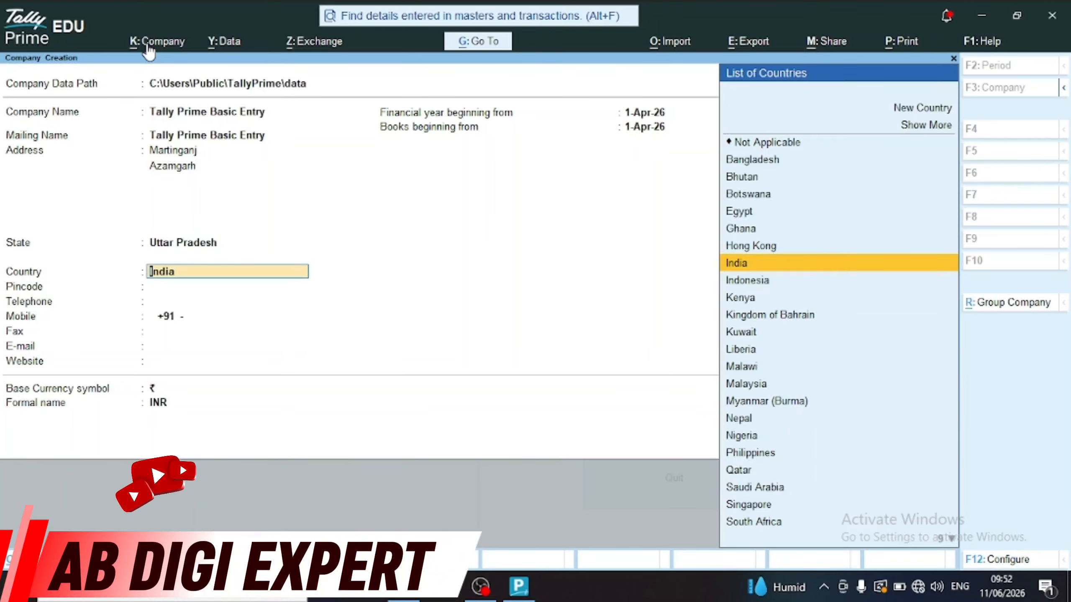
pyautogui.press('Return')
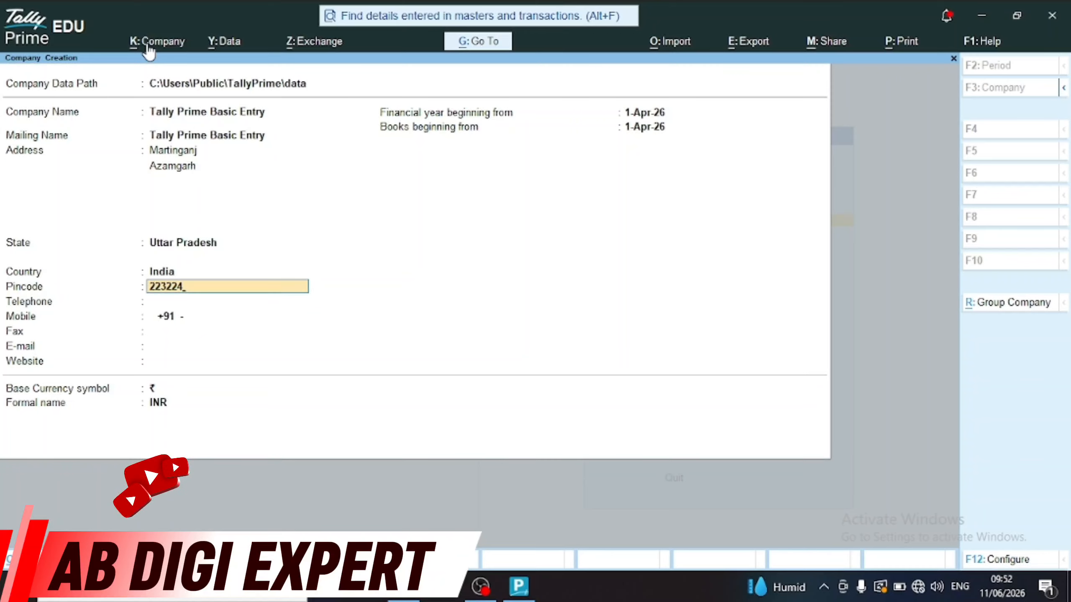
pyautogui.press('Return')
pyautogui.press('Return')
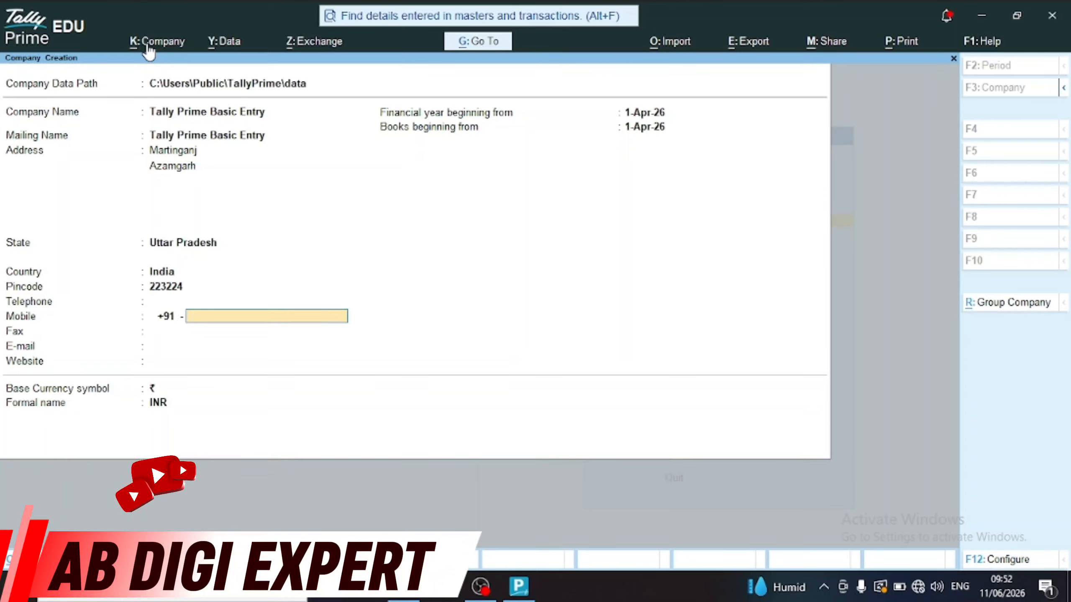
pyautogui.press('BackSpace')
pyautogui.press('BackSpace')
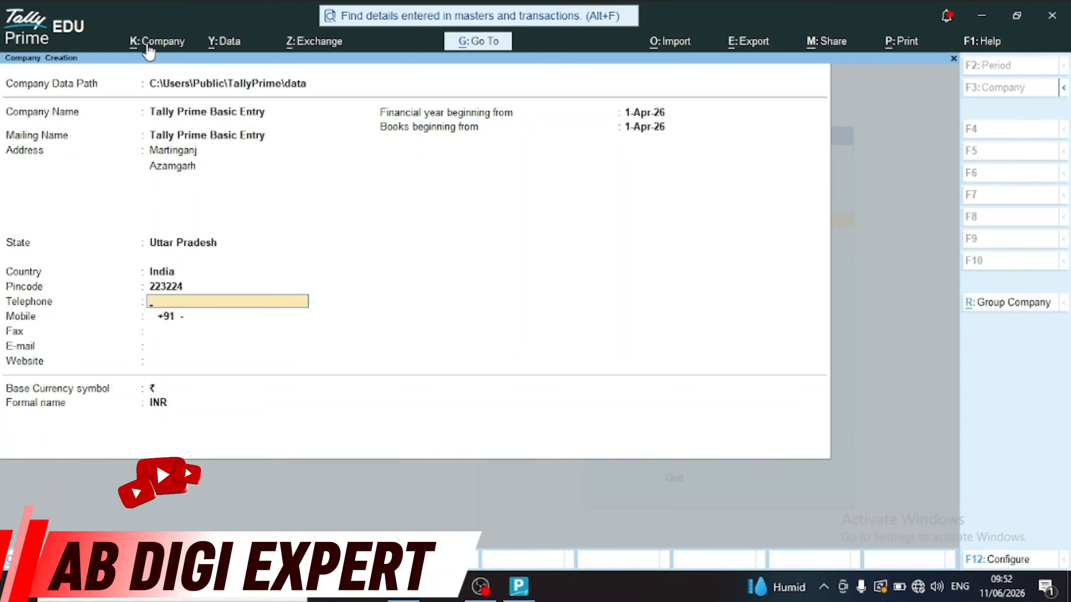
pyautogui.press('Return')
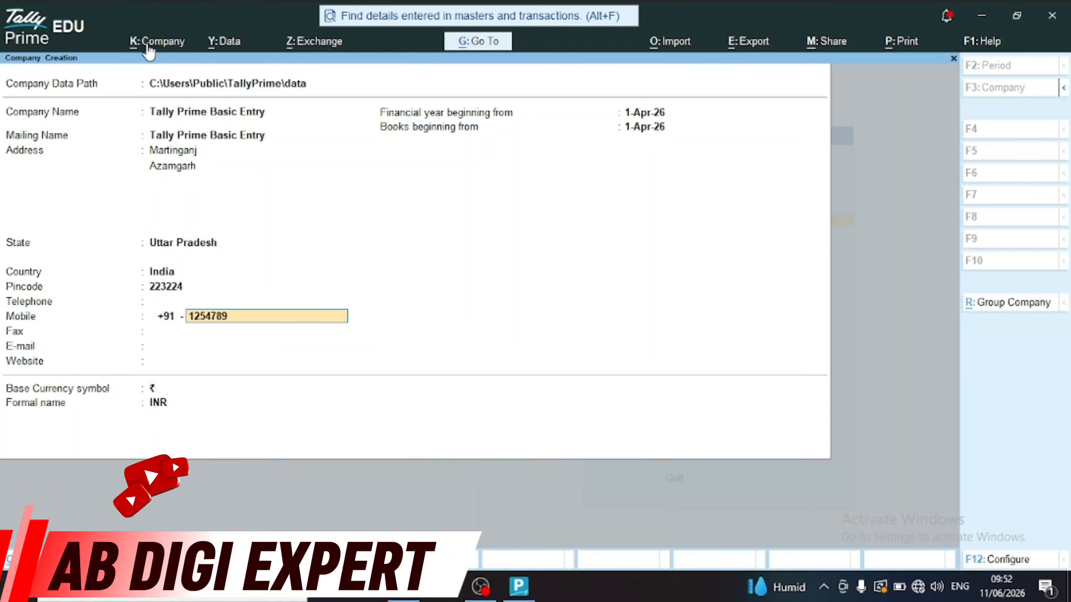
pyautogui.press('Return')
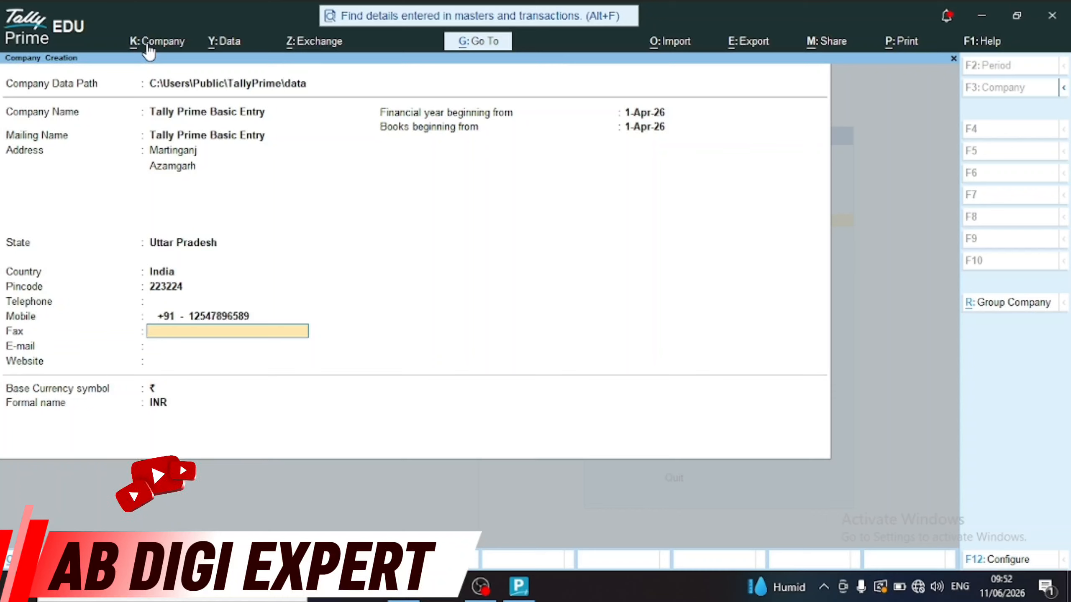
pyautogui.press('Return')
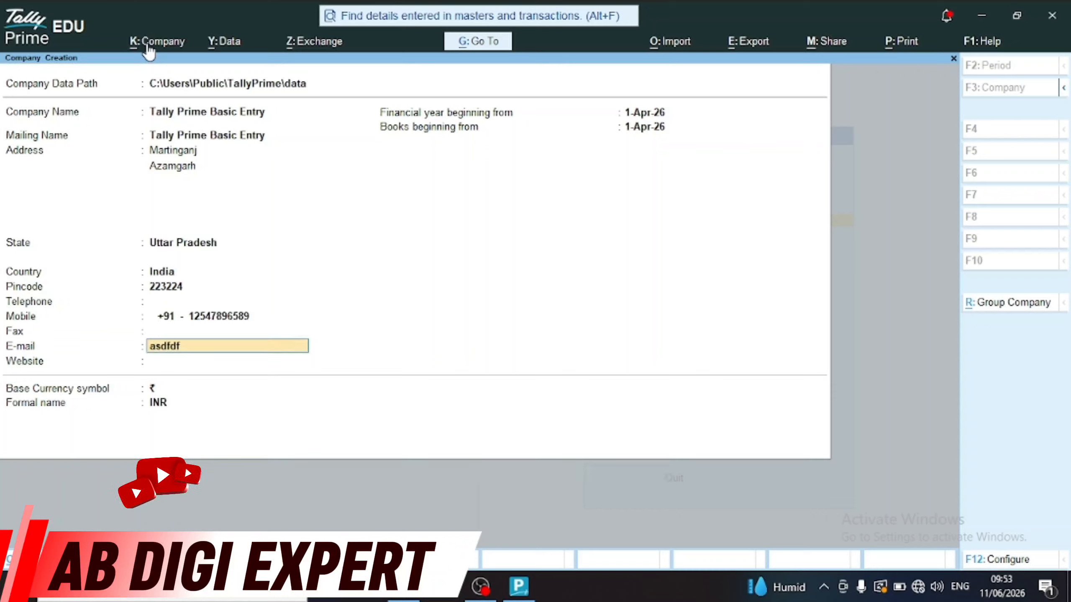
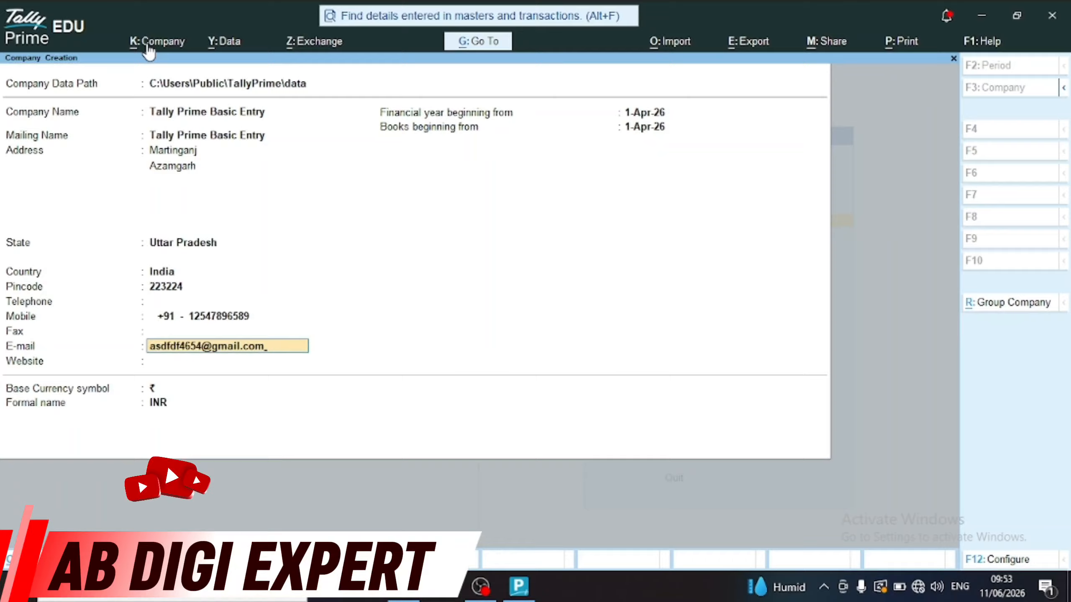
# Enter the company e-mail address and the website 'www'
pyautogui.press('Return')
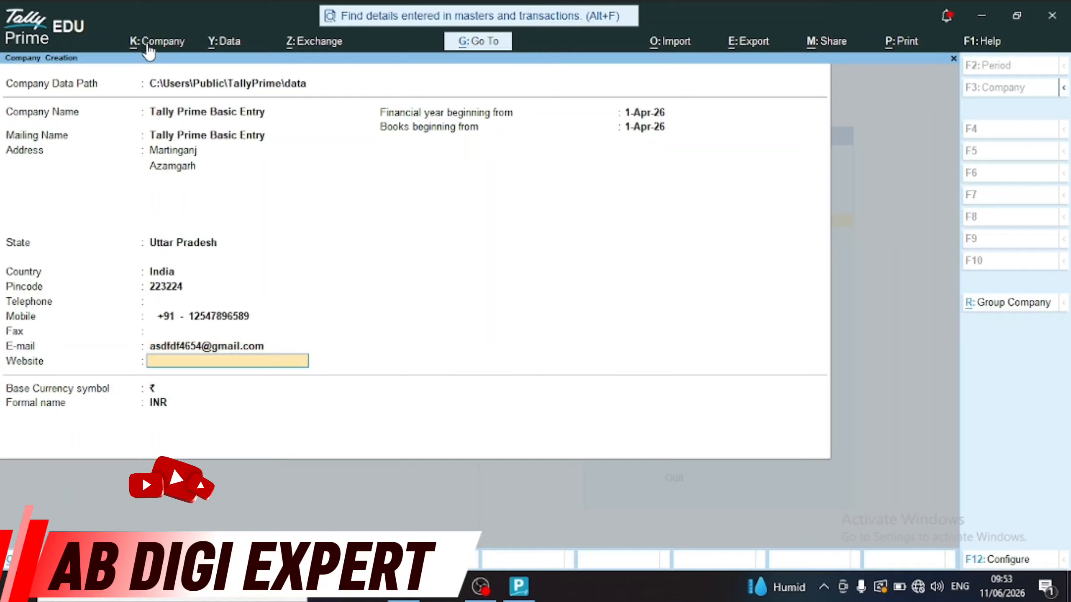
pyautogui.write('www.com')
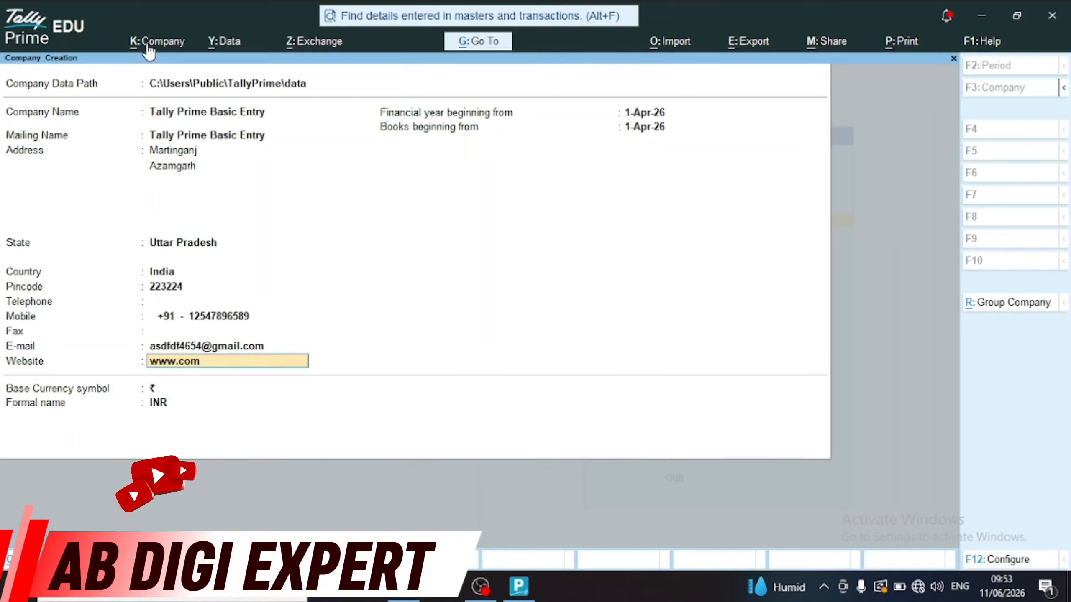
pyautogui.press('Return')
pyautogui.press('Return')
# Keep the 1-Apr-26 financial year and books start dates and accept the company details
pyautogui.press('Up')
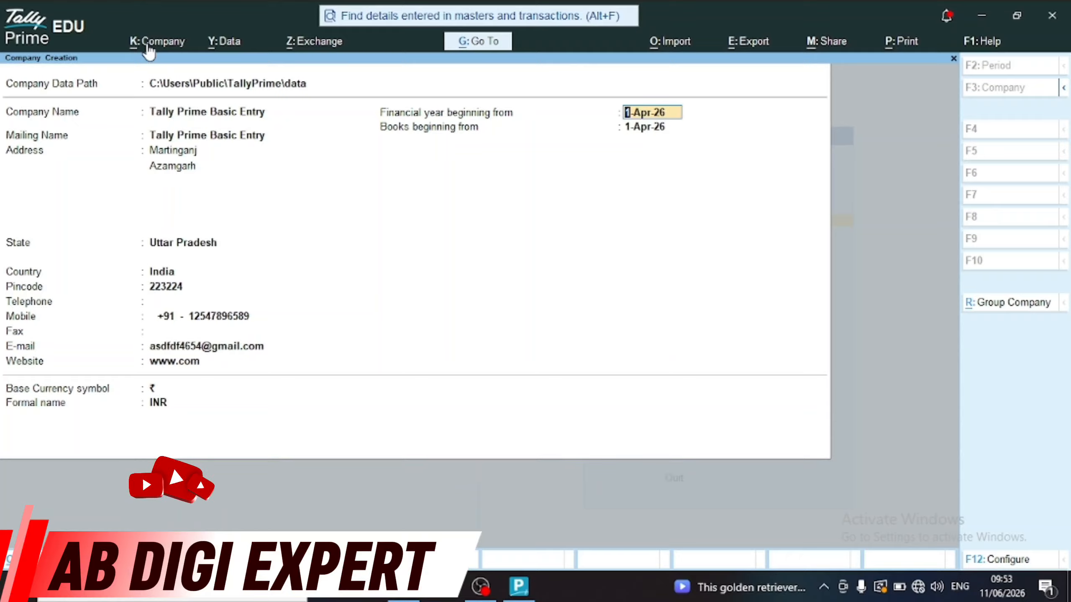
pyautogui.press('Return')
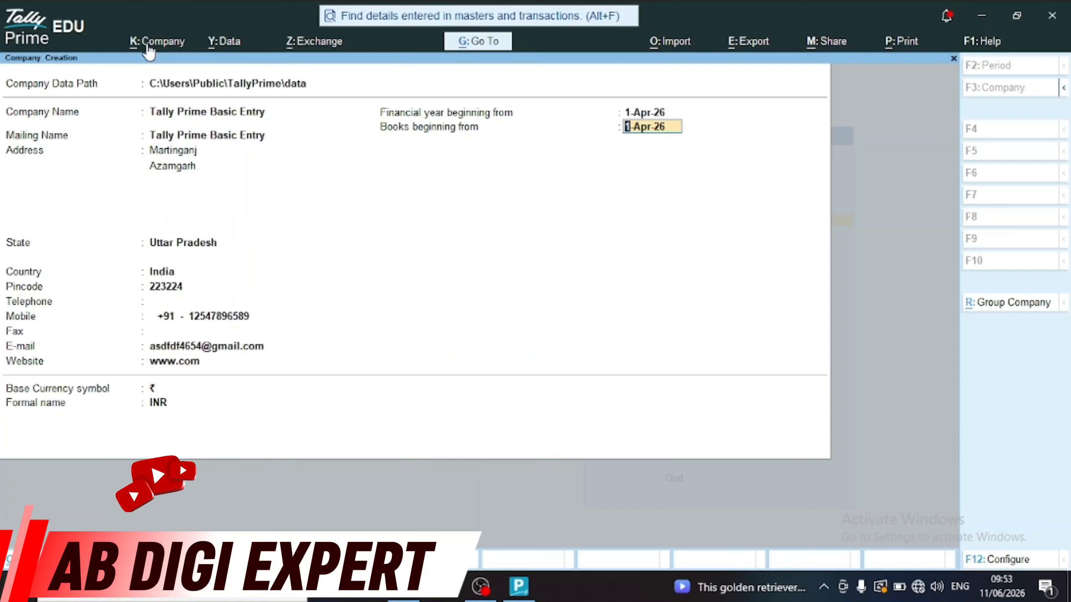
pyautogui.press('Return')
pyautogui.press('Return')
pyautogui.press('Up')
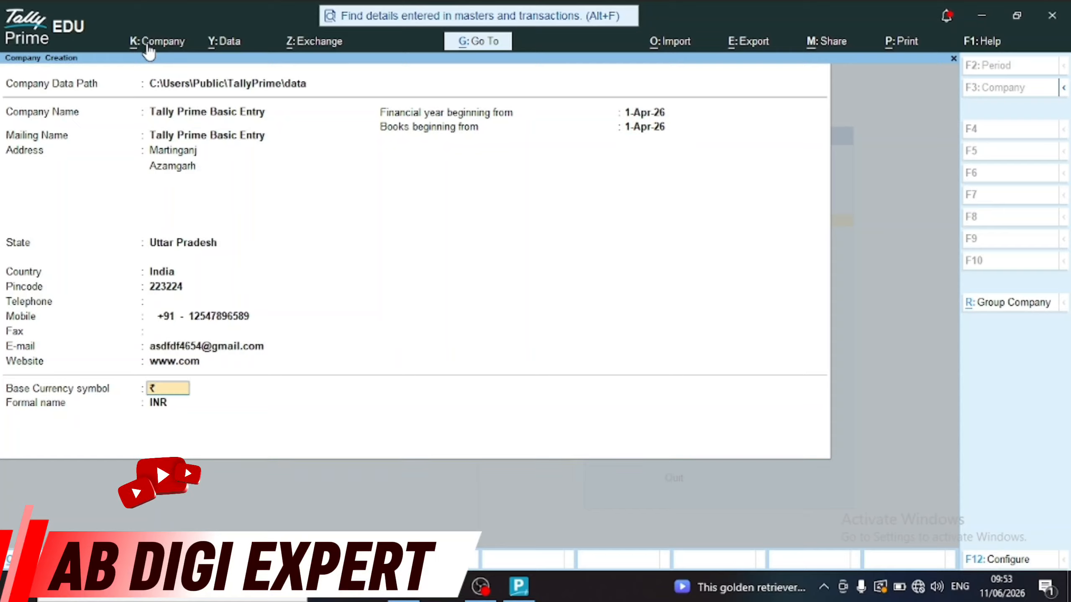
pyautogui.press('Return')
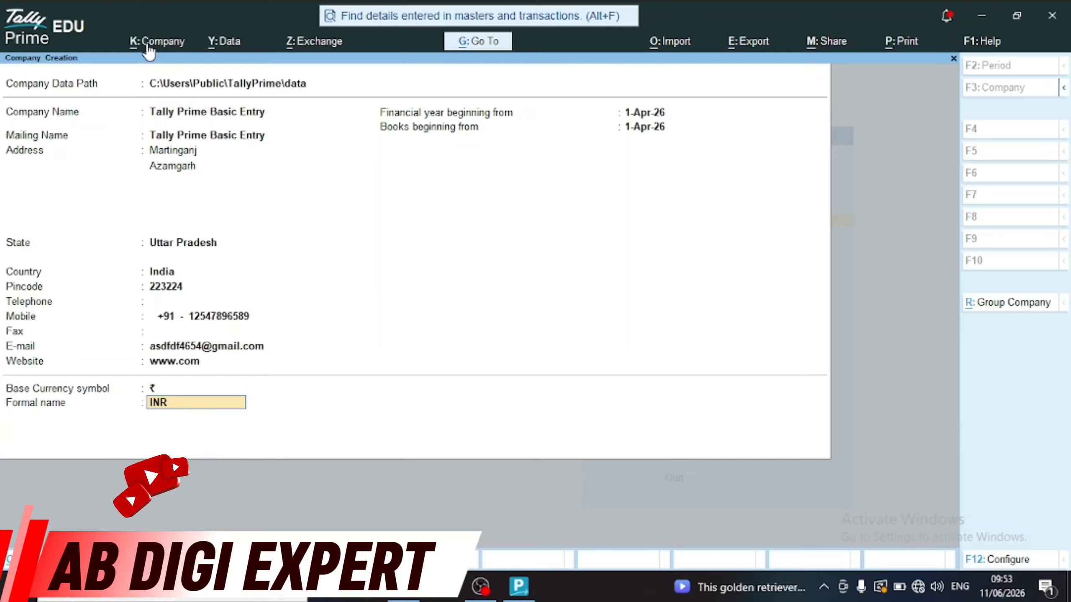
pyautogui.press('Return')
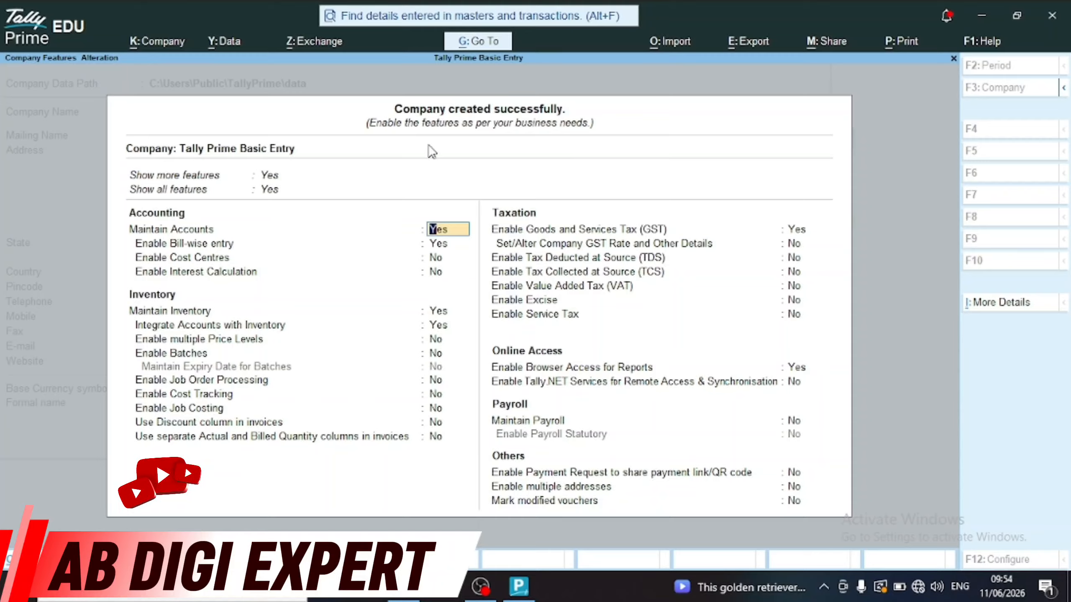
# Turn off bill-wise entry and accept the company feature settings with Ctrl+A
pyautogui.press('Return')
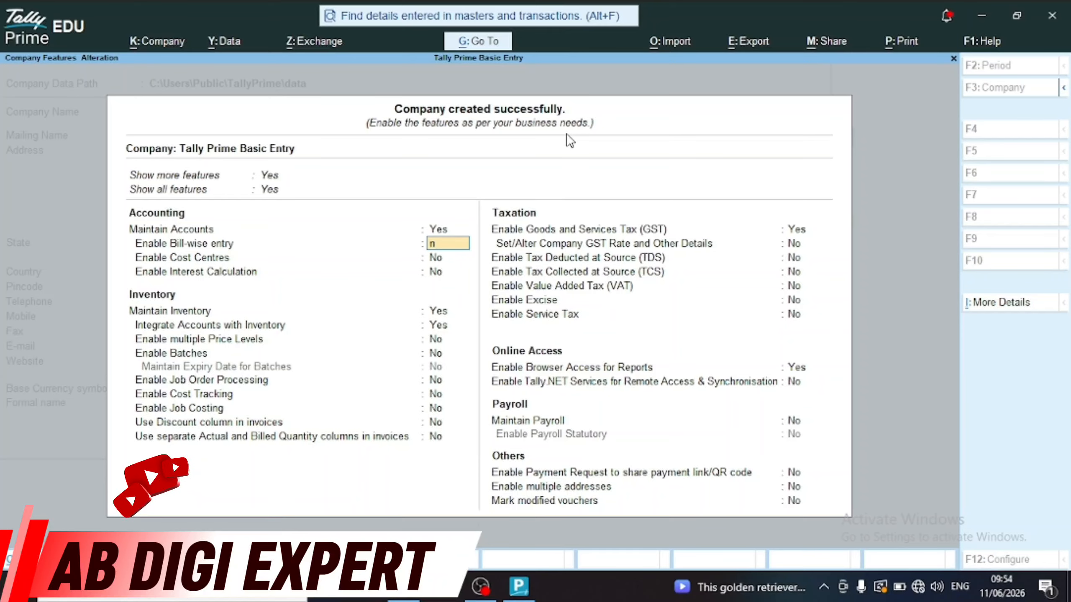
pyautogui.press('n')
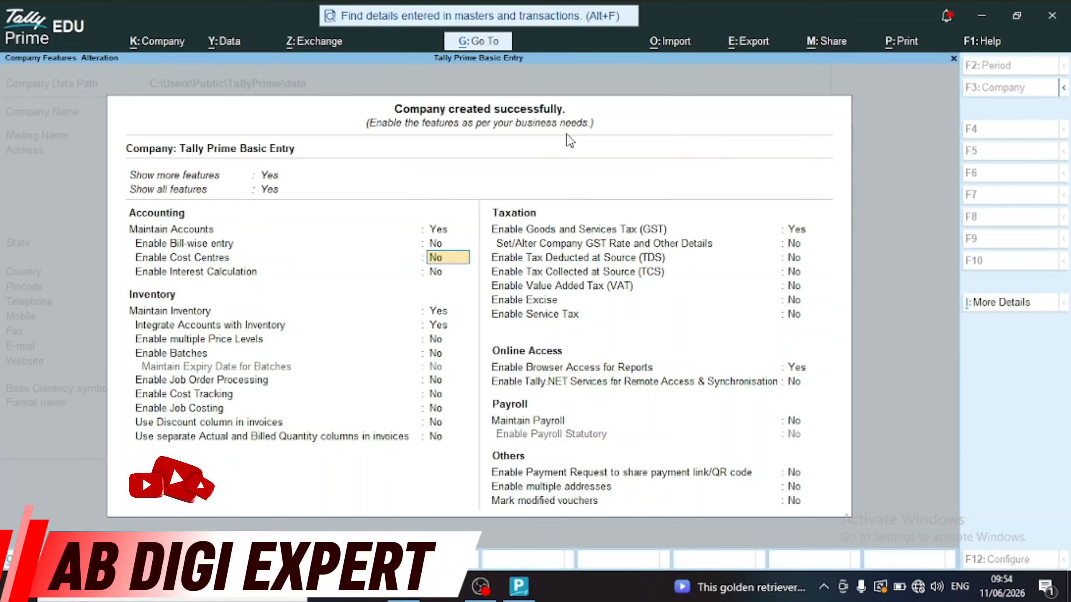
pyautogui.press('Return')
pyautogui.press('Return')
pyautogui.press('Return')
pyautogui.press('Return')
pyautogui.press('Return')
pyautogui.press('Return')
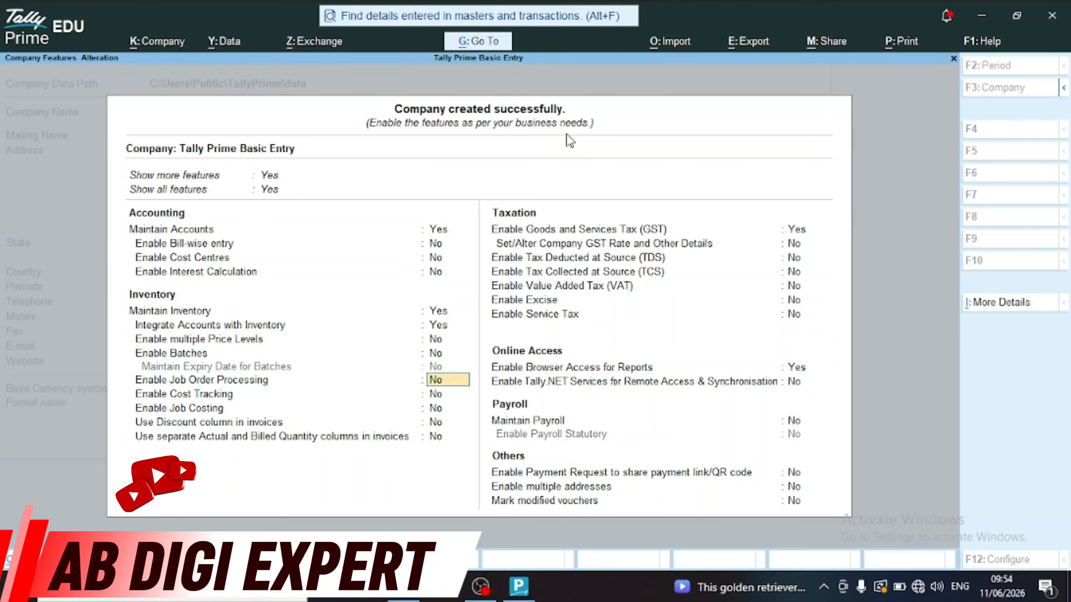
pyautogui.hotkey('ctrl', 'a')
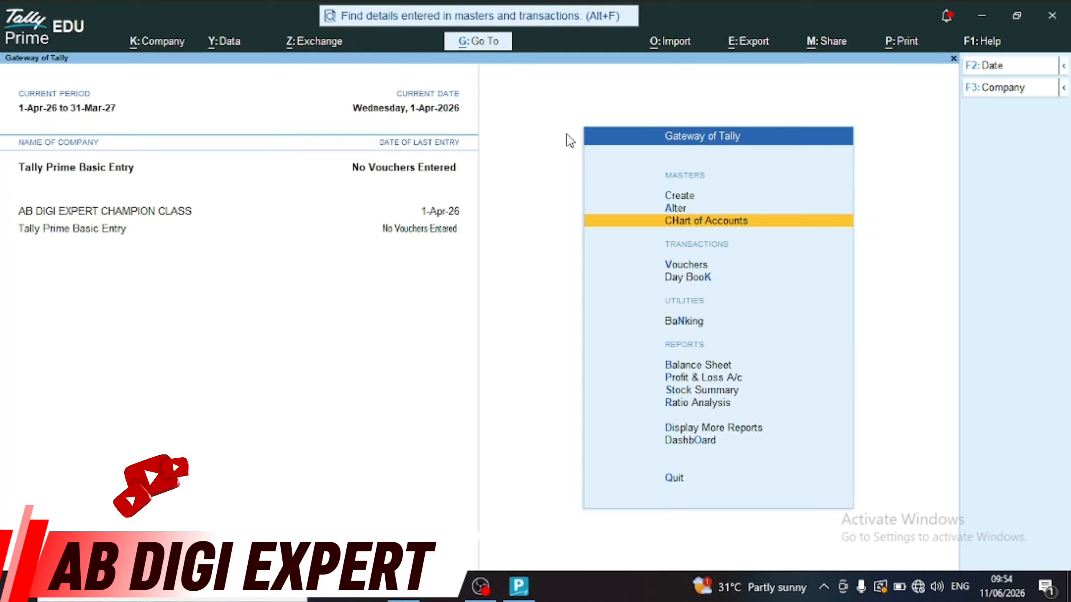
# Open Tally Prime Basic Entry for alteration from the company options
pyautogui.hotkey('alt', 'k')
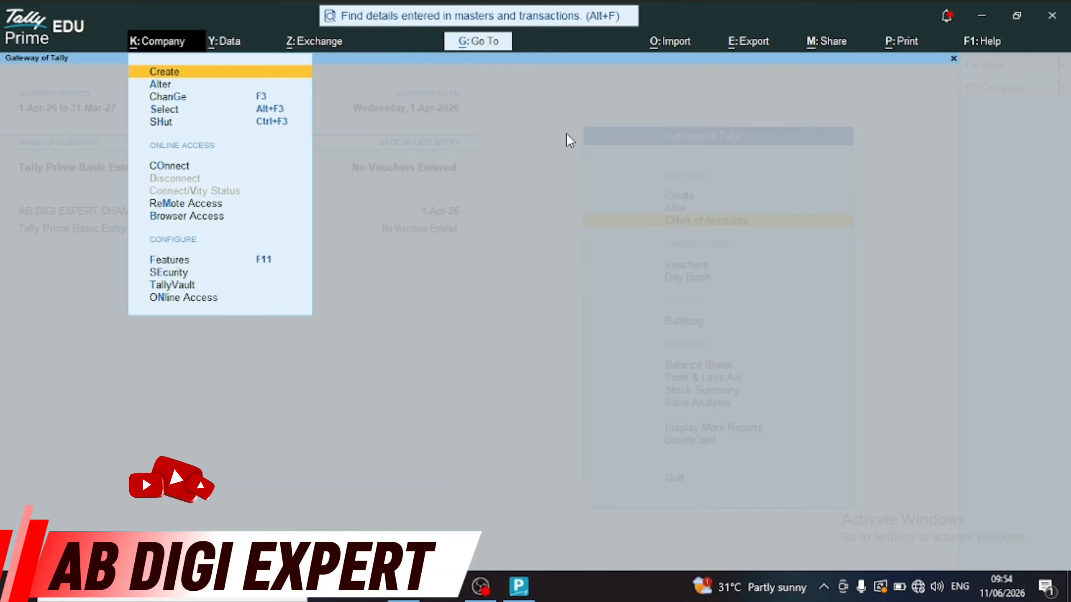
pyautogui.press('Down')
pyautogui.press('Down')
pyautogui.press('Down')
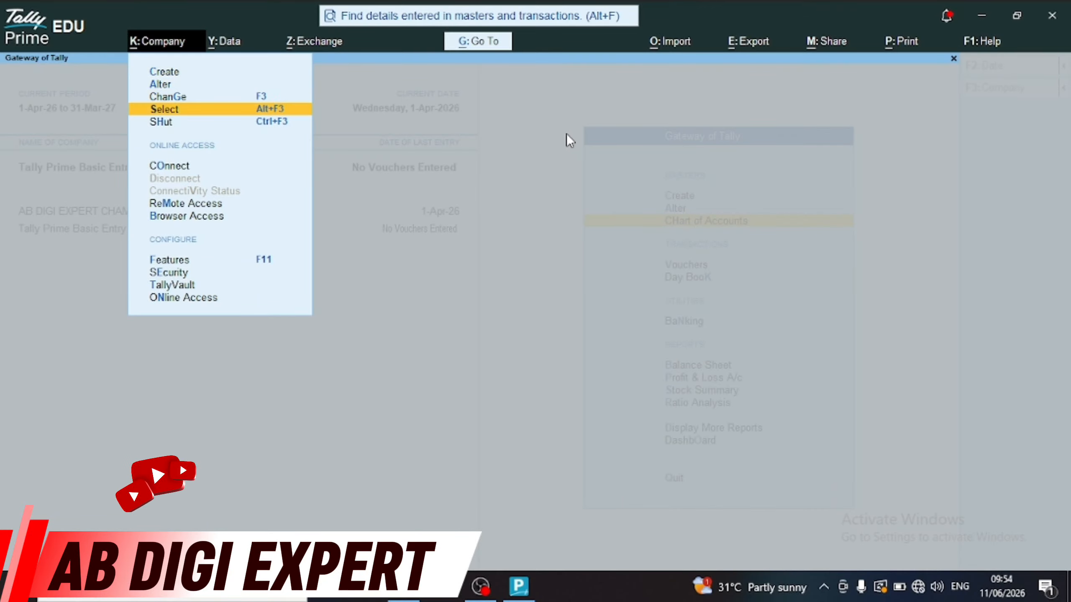
pyautogui.press('Up')
pyautogui.press('Up')
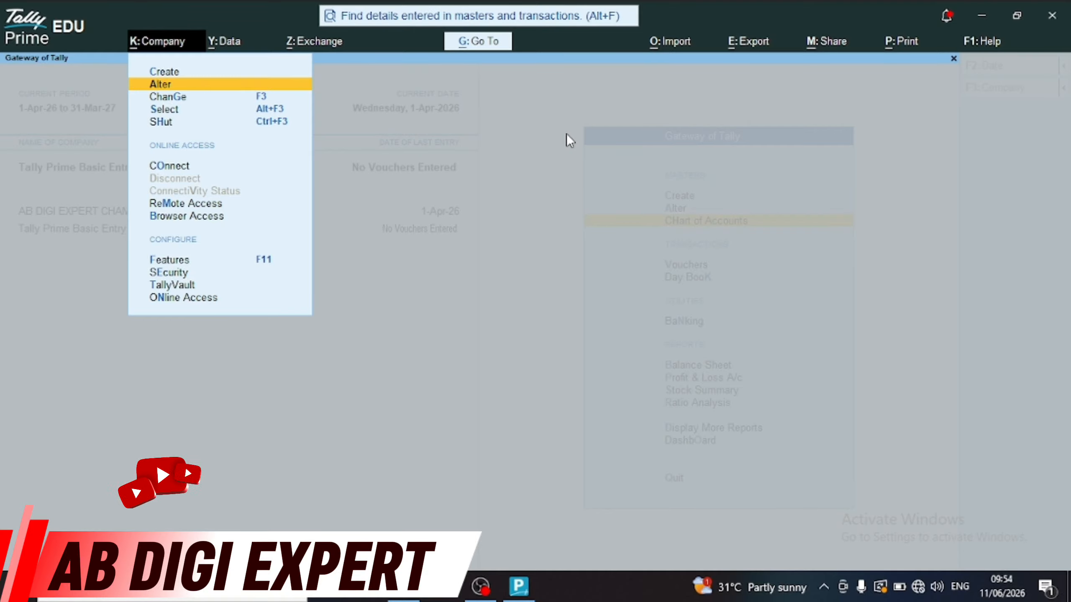
pyautogui.press('Return')
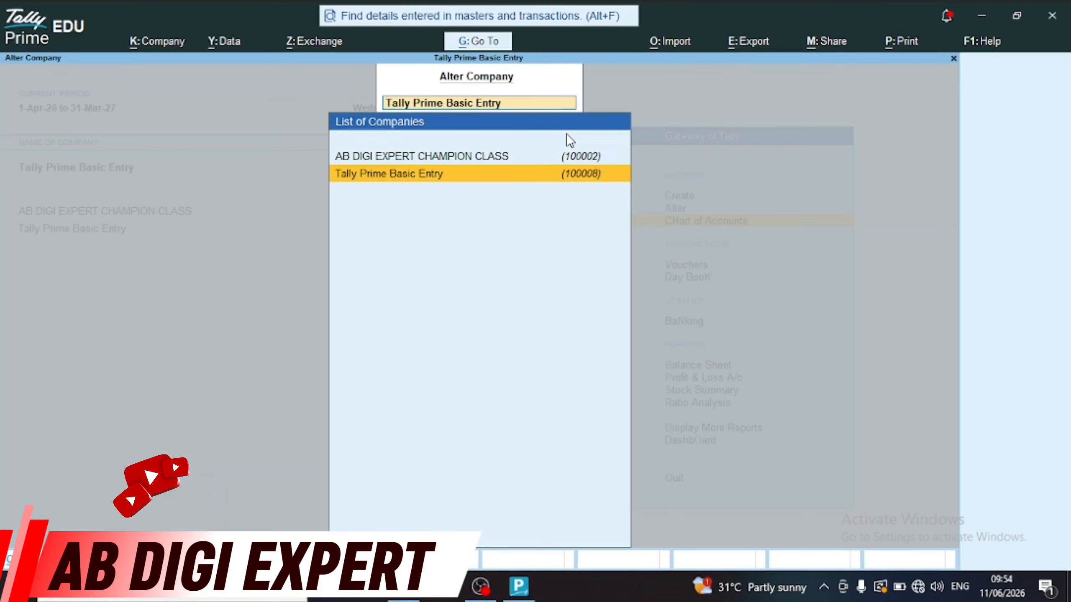
pyautogui.press('Return')
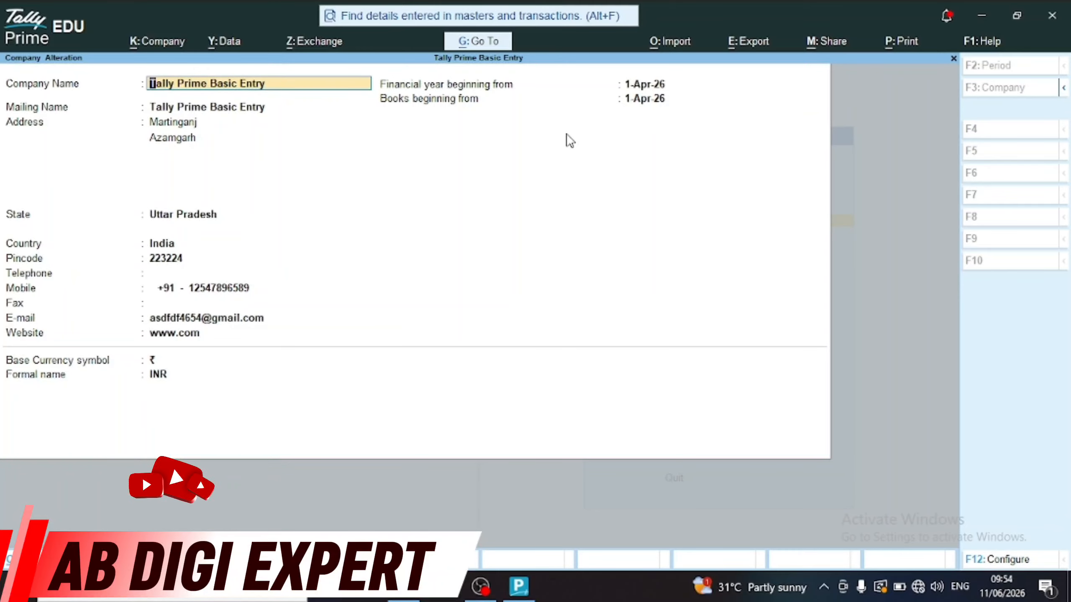
# Replace the company's mobile number, save the altered details and back out
pyautogui.press('Return')
pyautogui.press('Return')
pyautogui.press('Return')
pyautogui.press('Return')
pyautogui.press('Return')
pyautogui.press('Return')
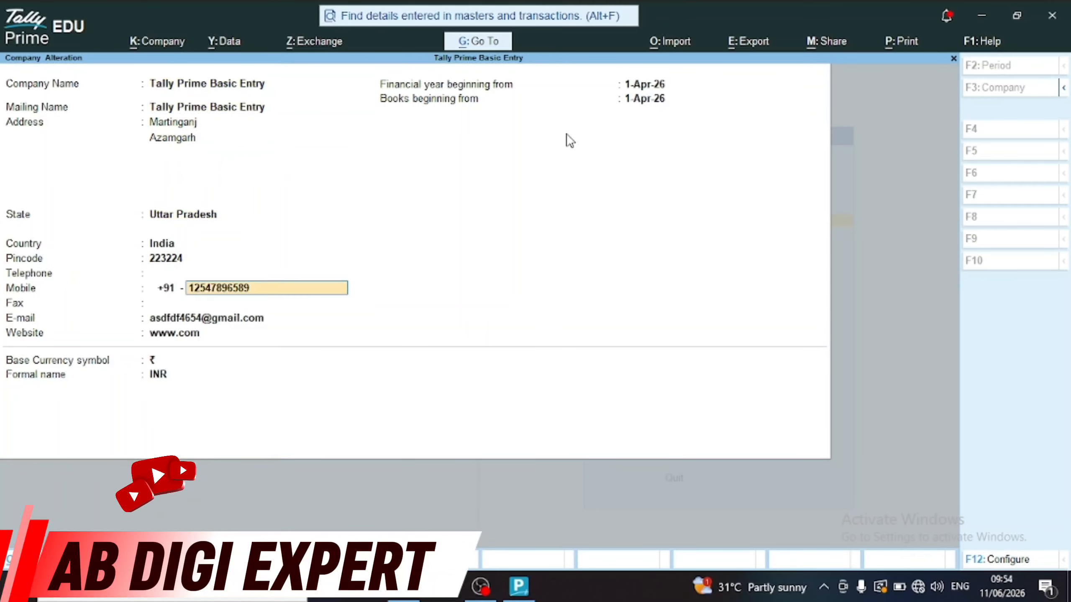
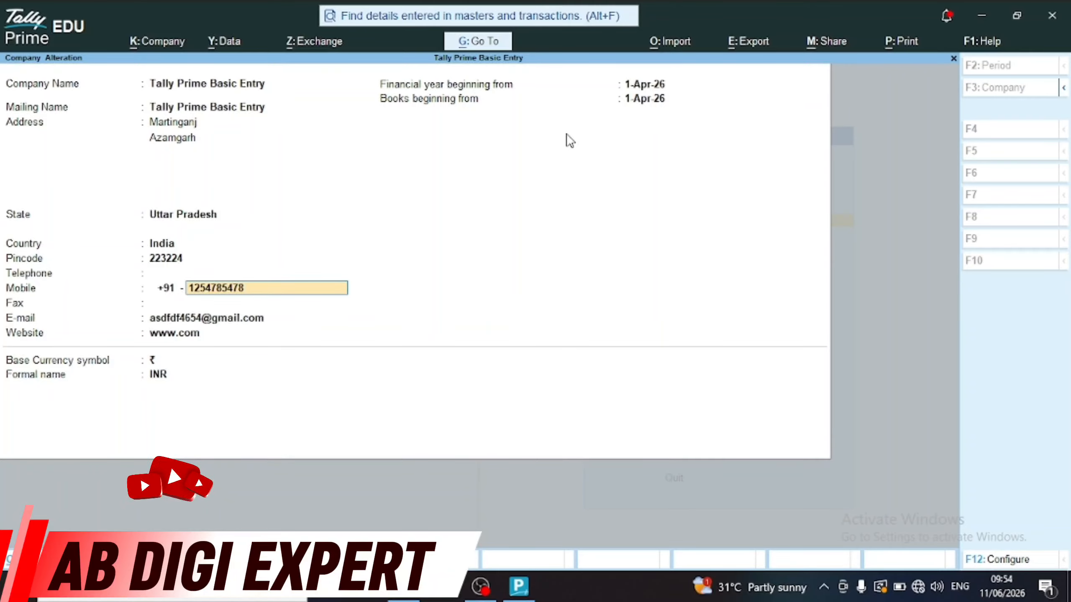
pyautogui.press('Return')
pyautogui.press('Return')
pyautogui.press('Return')
pyautogui.press('Return')
pyautogui.press('Return')
pyautogui.press('Return')
pyautogui.press('Return')
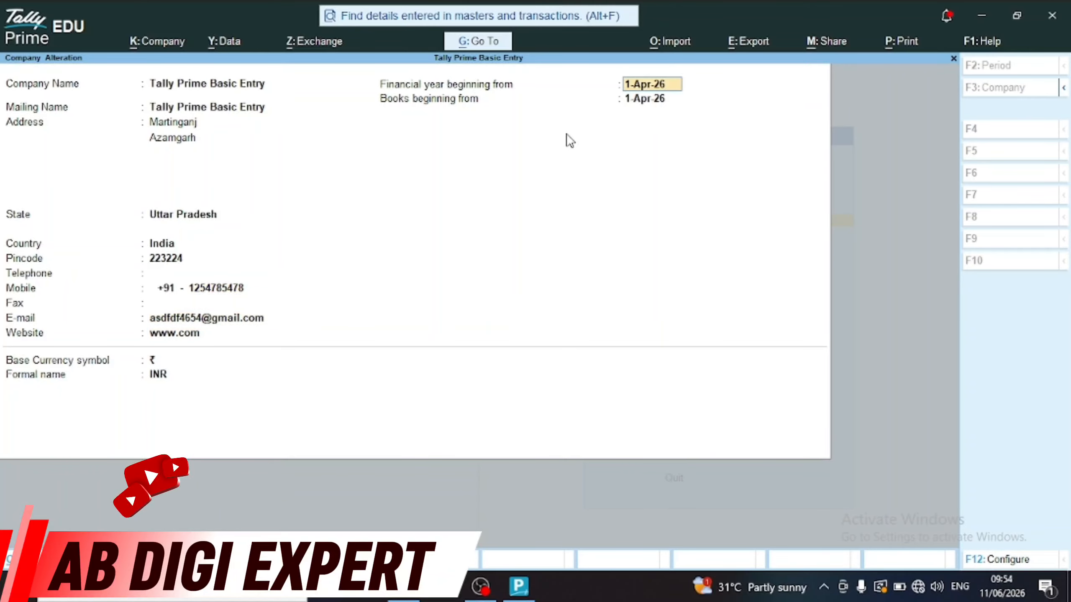
pyautogui.press('Return')
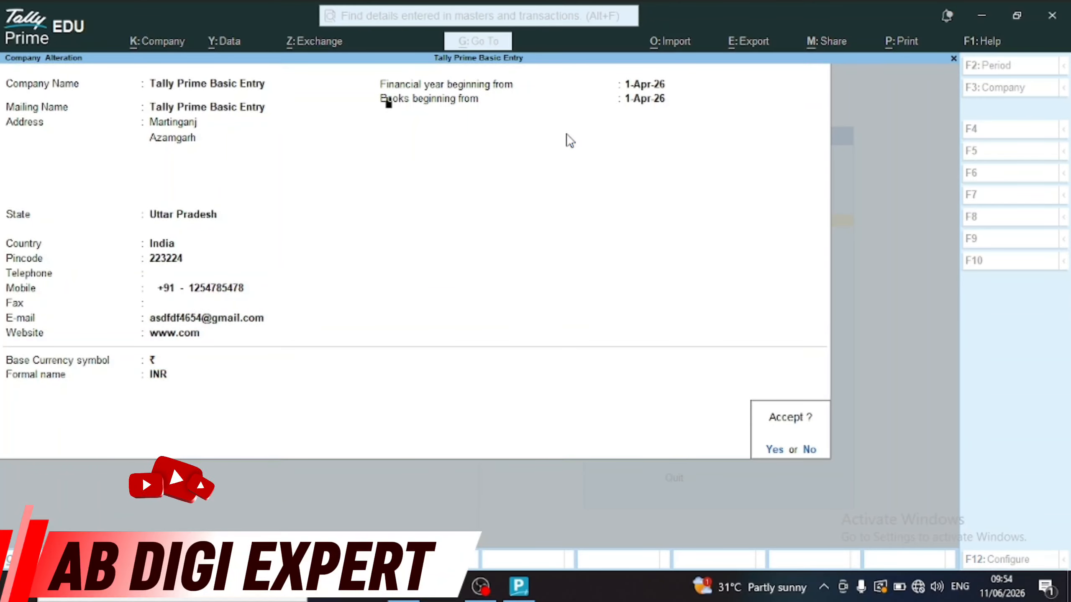
pyautogui.press('Return')
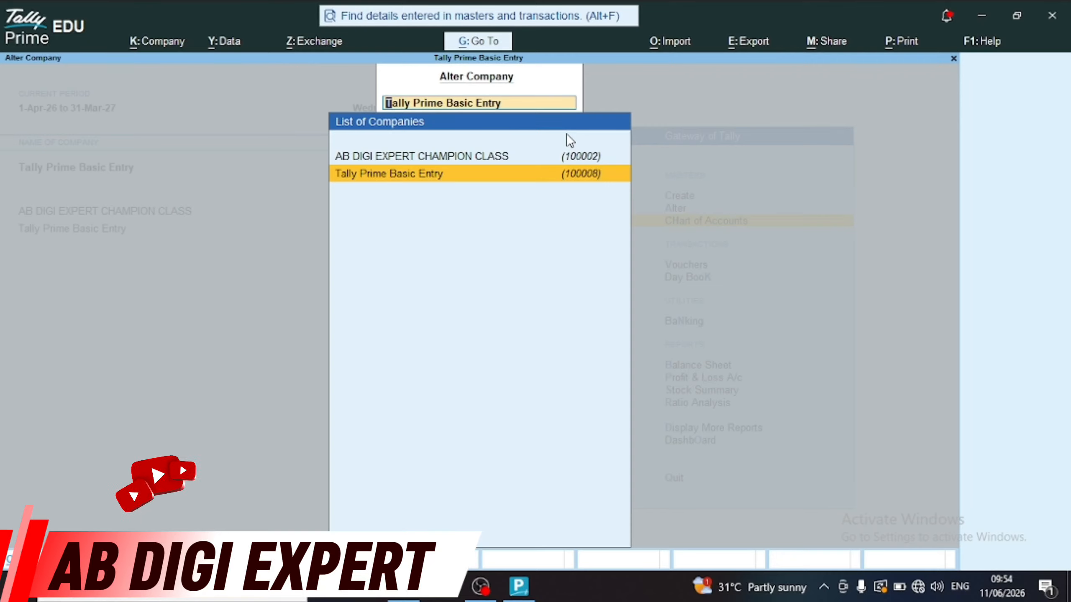
pyautogui.press('Escape')
pyautogui.press('Escape')
pyautogui.press('Escape')
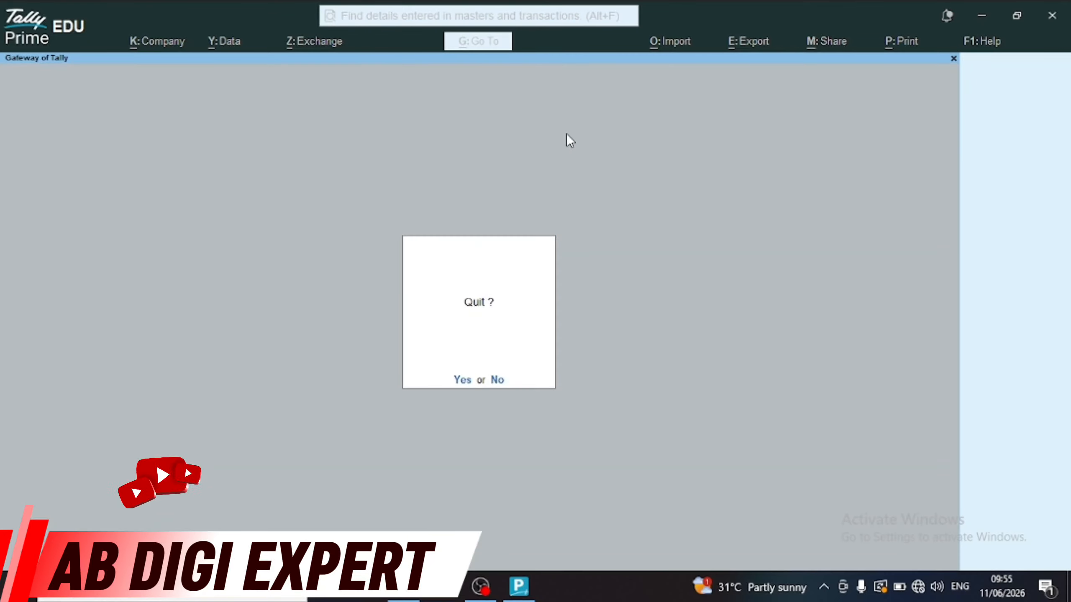
pyautogui.press('Escape')
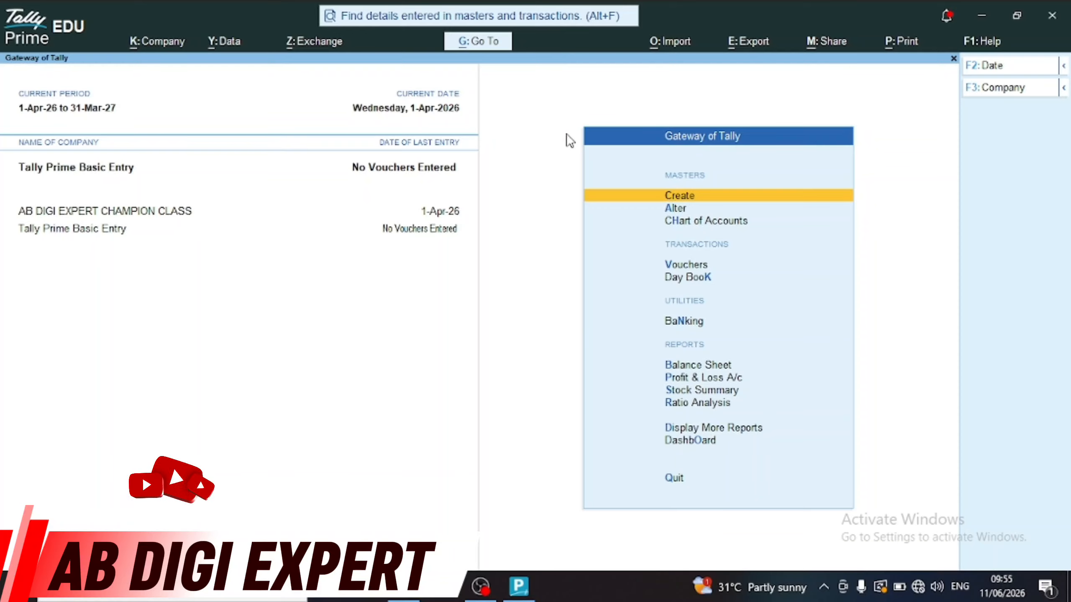
# Switch the current company to AB DIGI EXPERT CHAMPION CLASS and back to Tally Prime Basic Entry
pyautogui.press('Down')
pyautogui.press('Up')
pyautogui.press('Up')
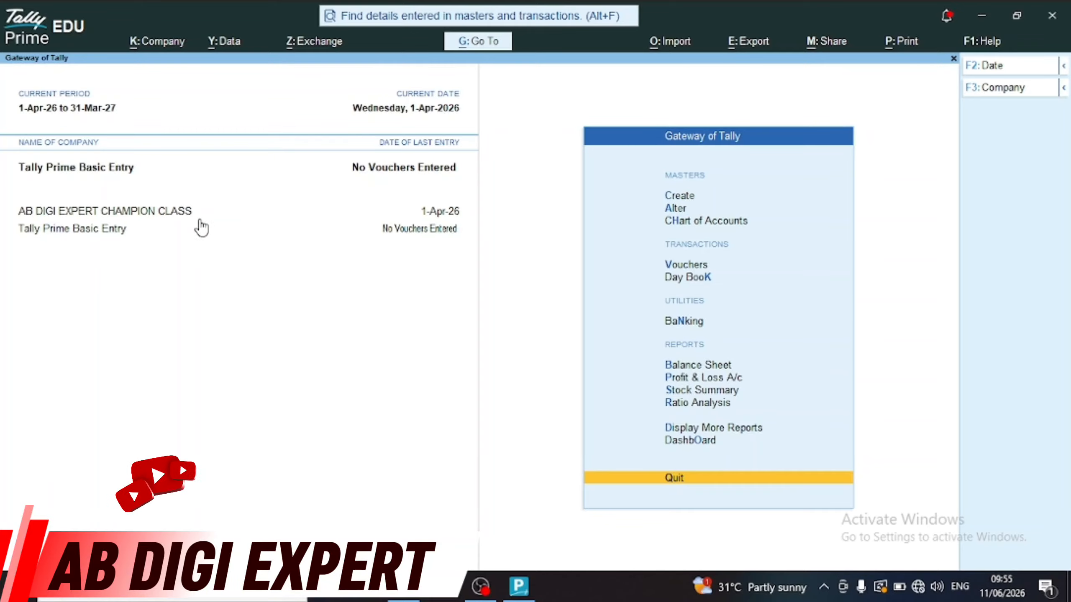
pyautogui.click(172, 217)
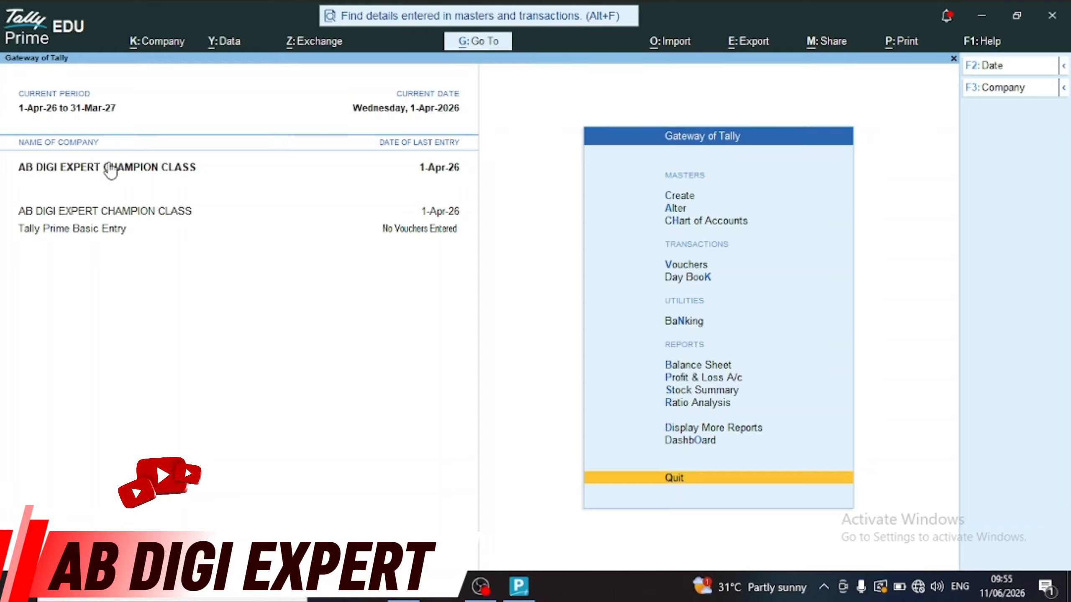
pyautogui.click(97, 230)
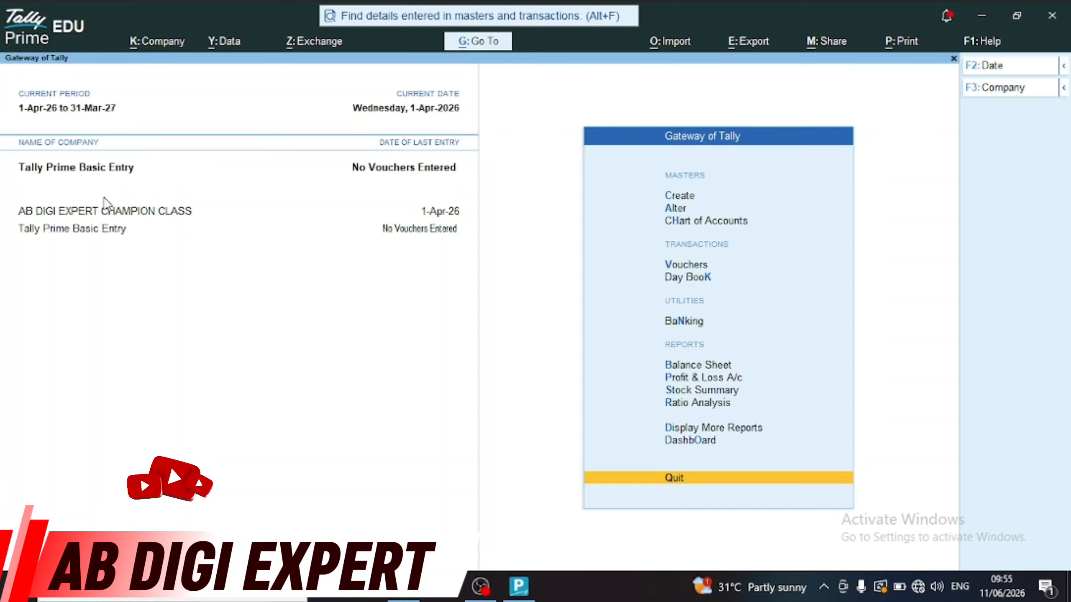
pyautogui.click(105, 213)
pyautogui.click(89, 230)
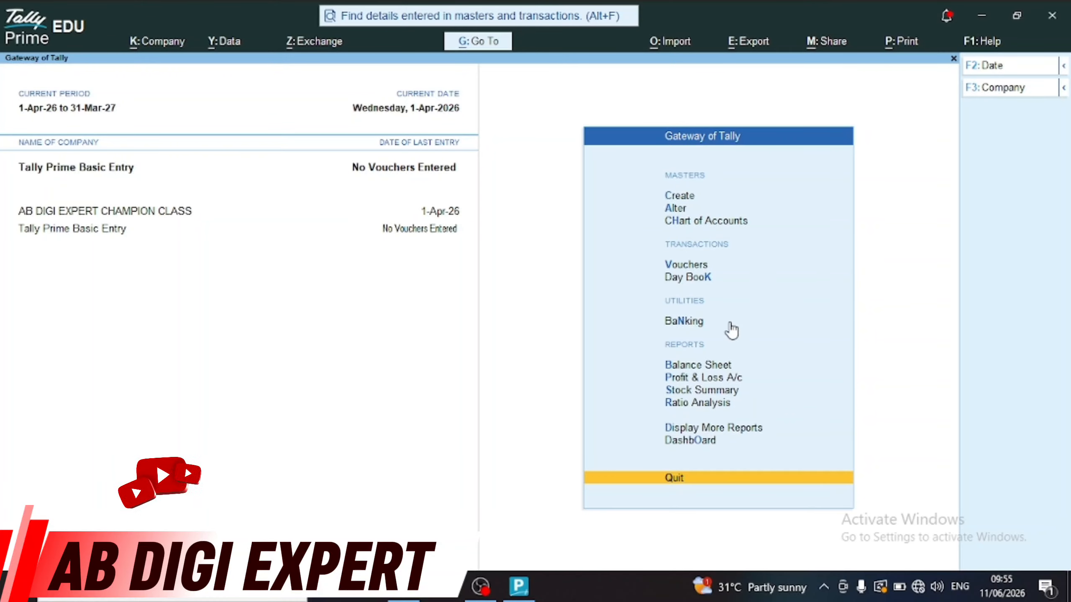
# Open a new ledger form, then abandon it and return to Gateway of Tally
pyautogui.click(680, 199)
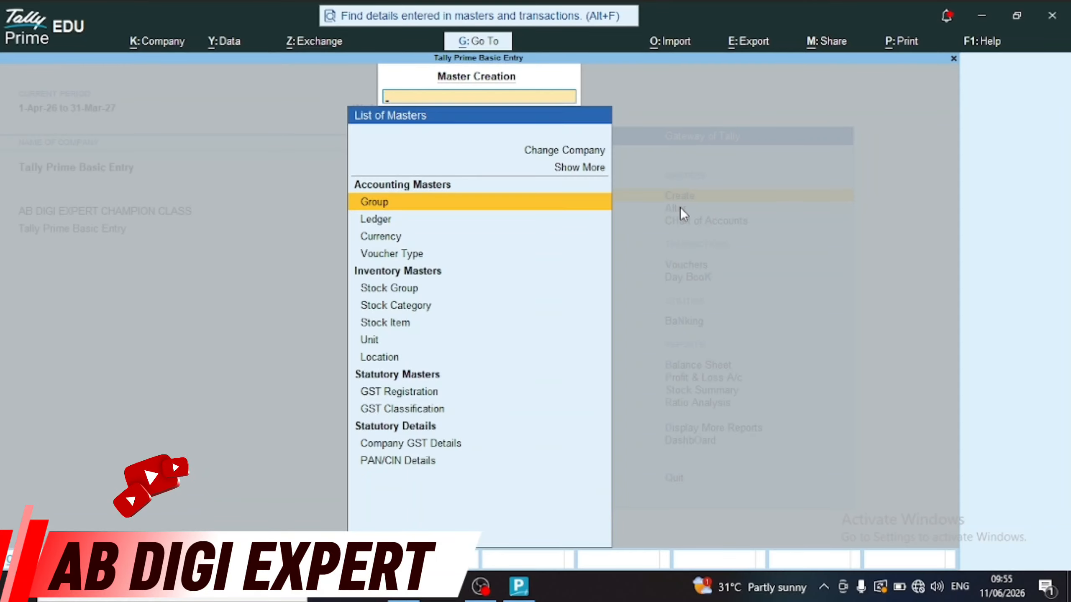
pyautogui.press('Down')
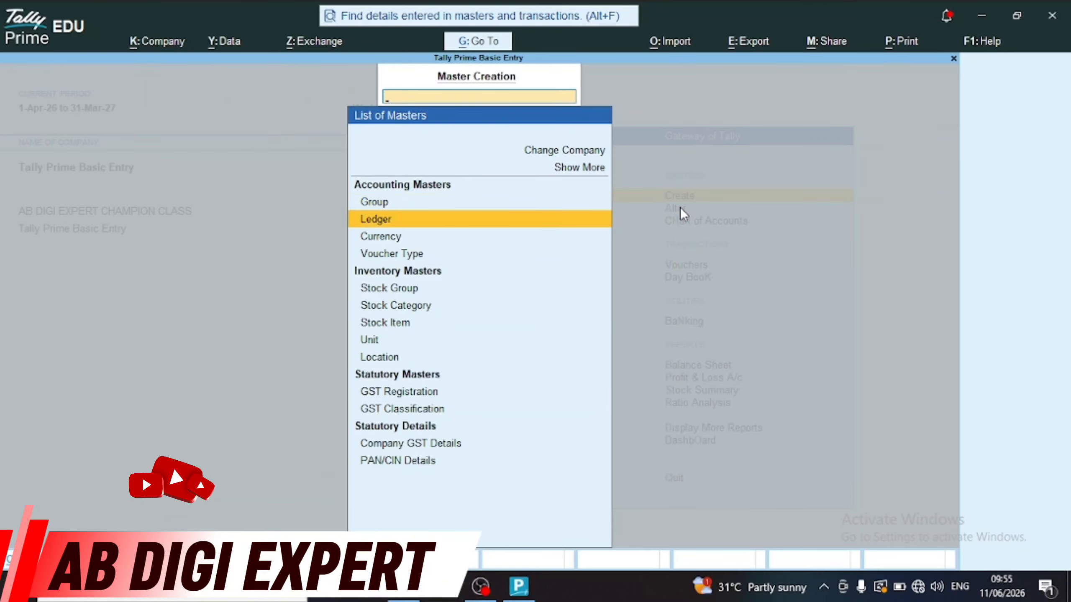
pyautogui.press('Return')
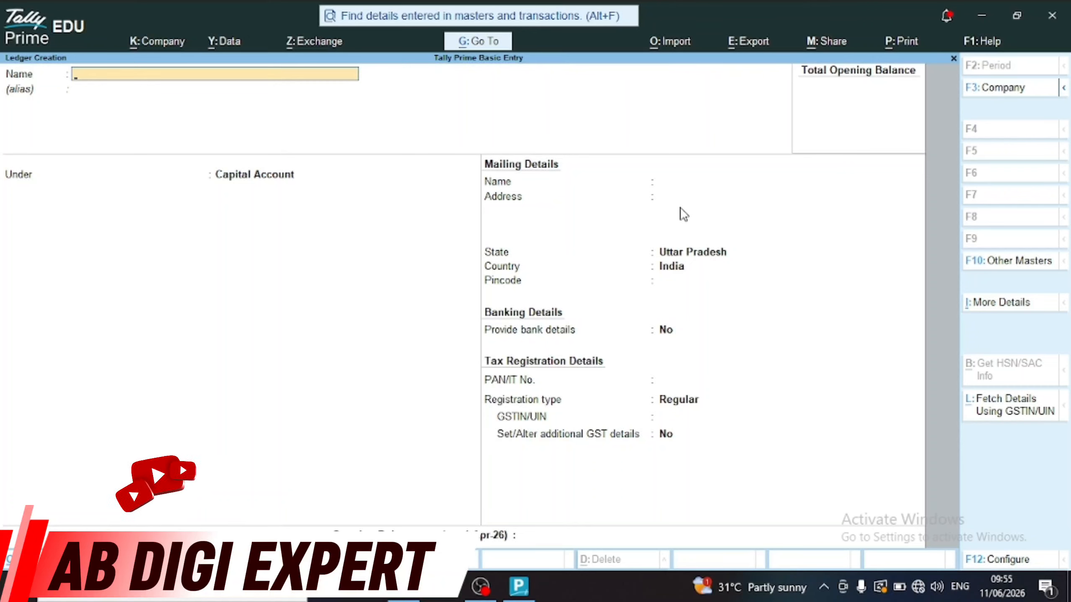
pyautogui.press('Escape')
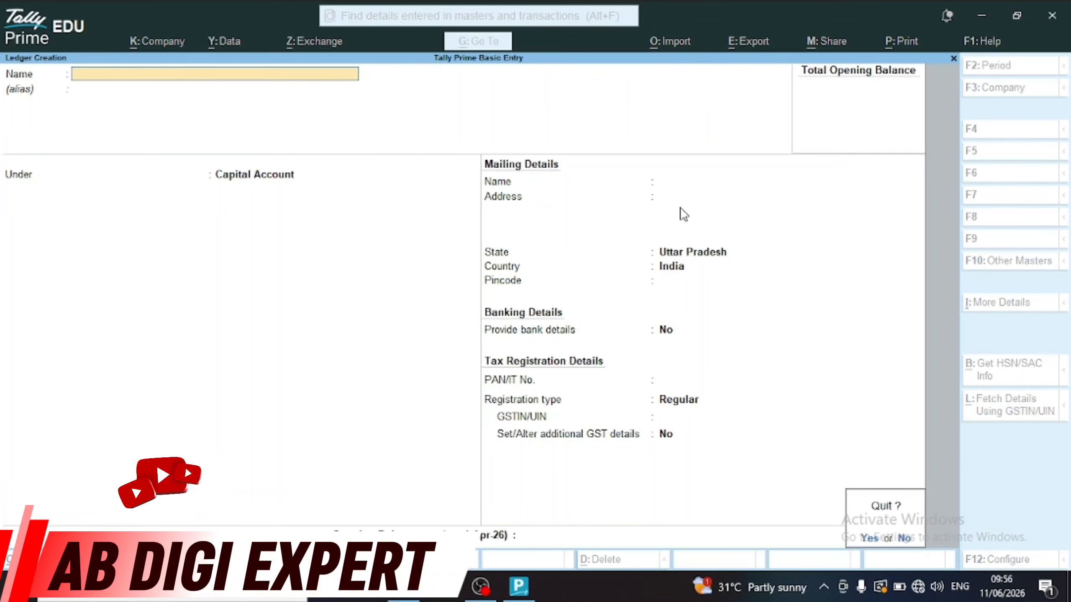
pyautogui.press('y')
pyautogui.press('Escape')
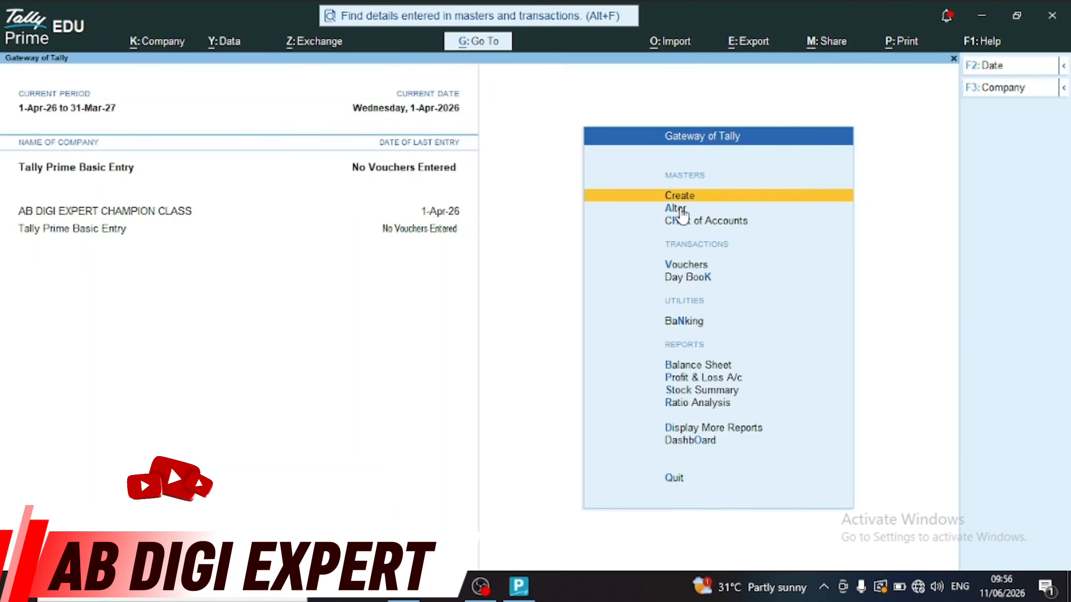
# Create a new ledger named Ramesh Pvt Lmt under Sundry Creditors
pyautogui.press('Return')
pyautogui.press('Down')
pyautogui.press('Return')
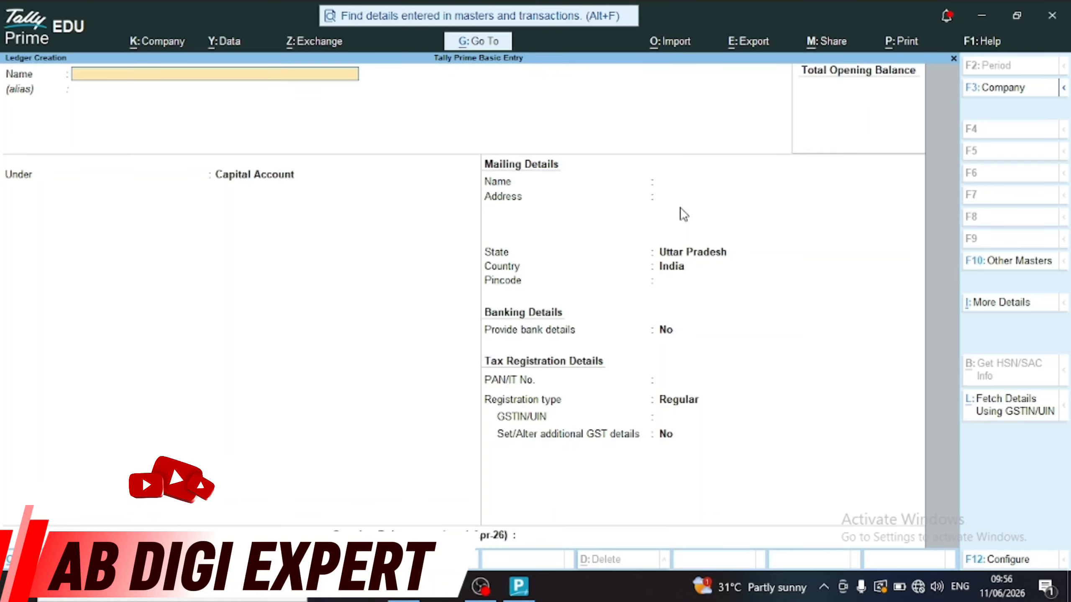
pyautogui.write('Ramesh Pvt Lmt')
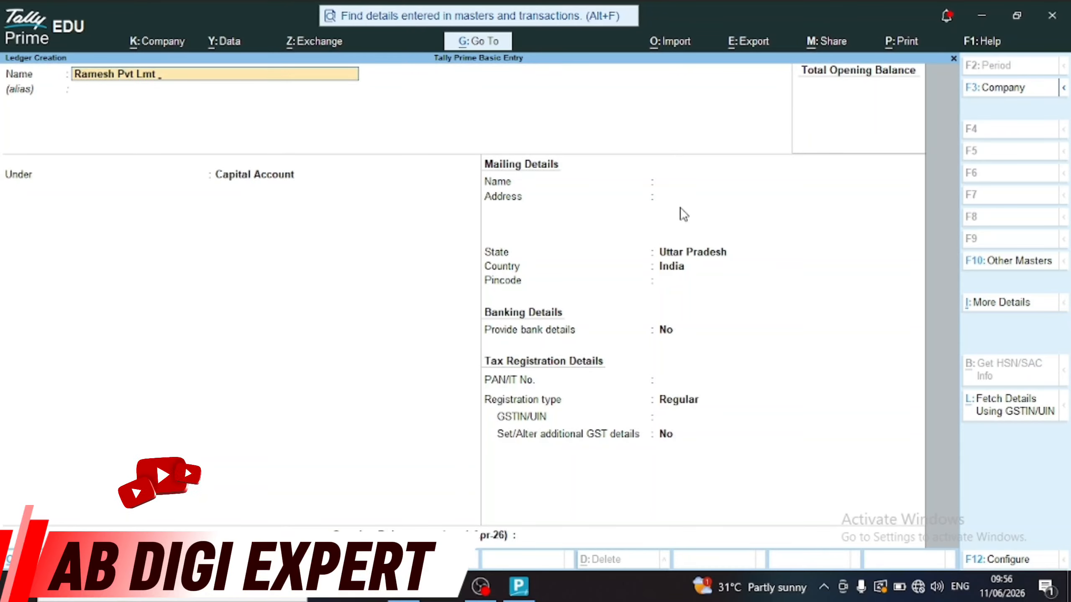
pyautogui.press('Return')
pyautogui.press('Return')
pyautogui.press('BackSpace')
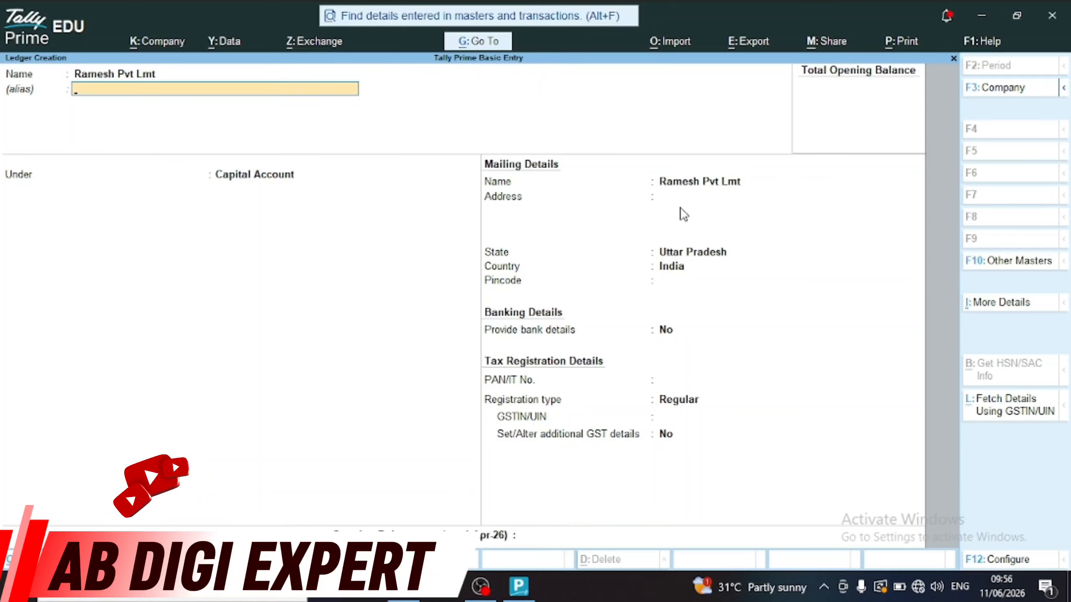
pyautogui.press('Return')
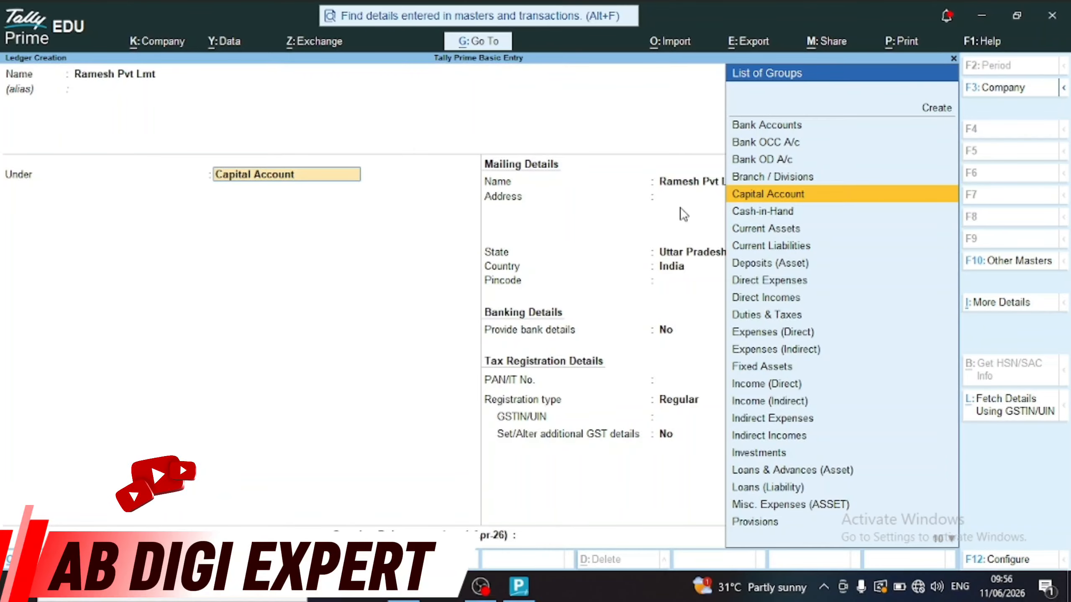
pyautogui.write('Sun')
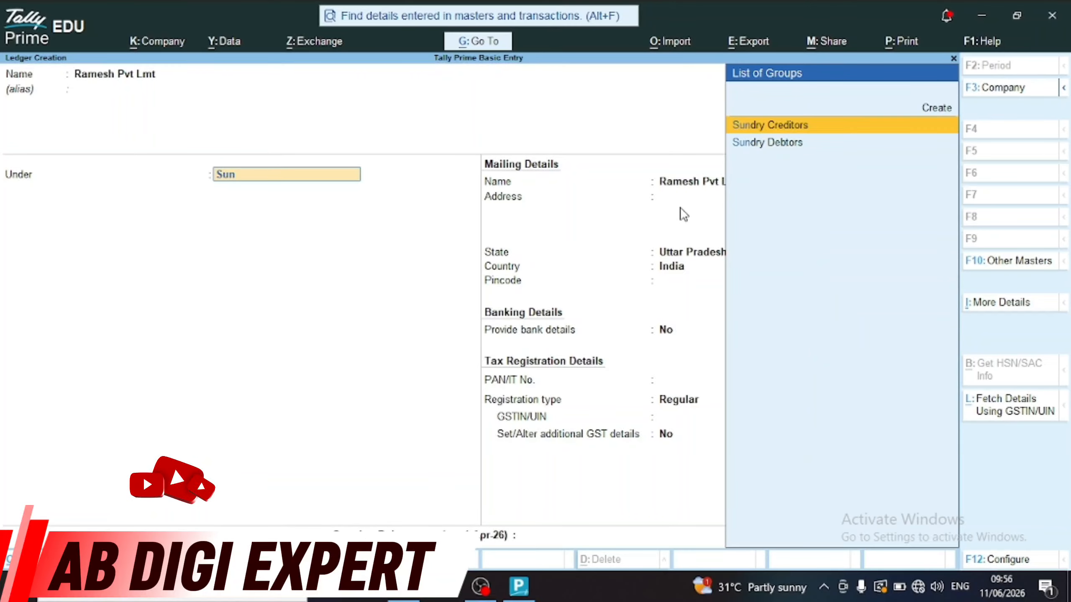
pyautogui.press('Return')
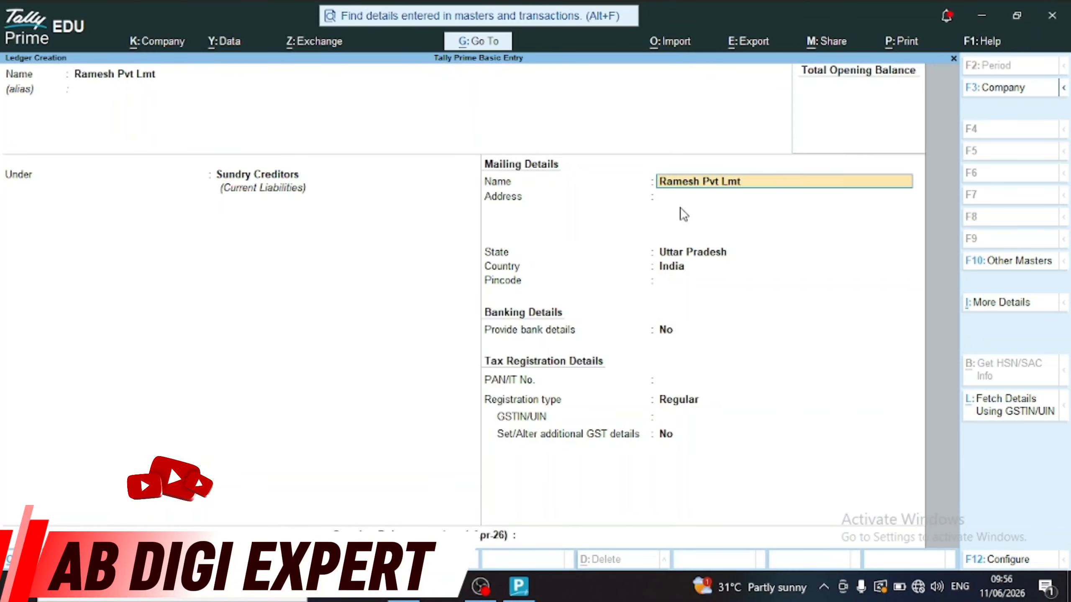
pyautogui.press('Return')
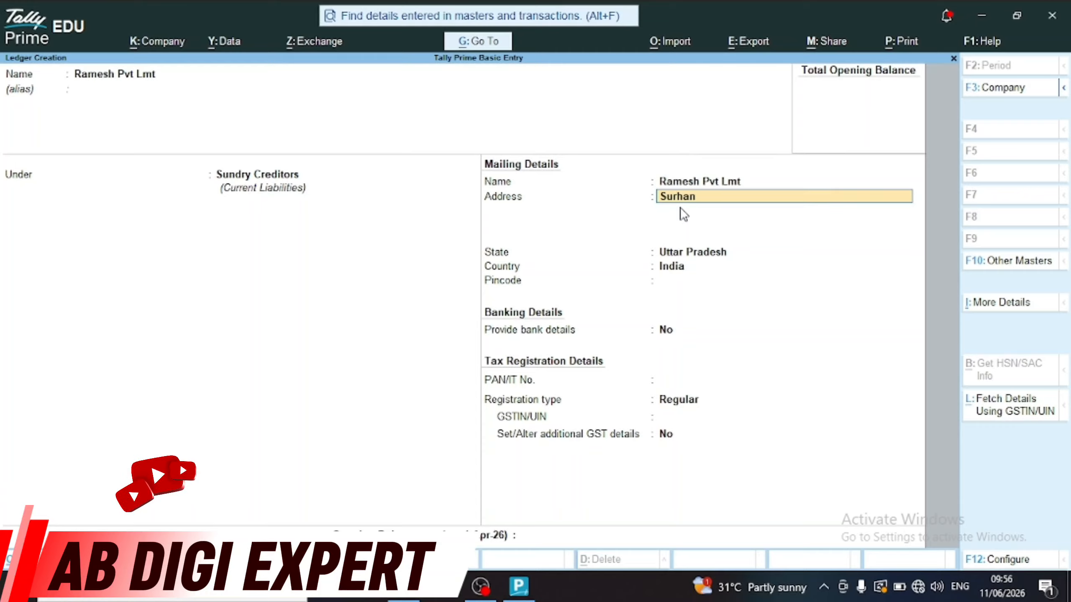
# Enter the ledger's two-line mailing address, keep Uttar Pradesh as state, and add the pincode
pyautogui.write('Surhan')
pyautogui.press('Return')
pyautogui.write('A')
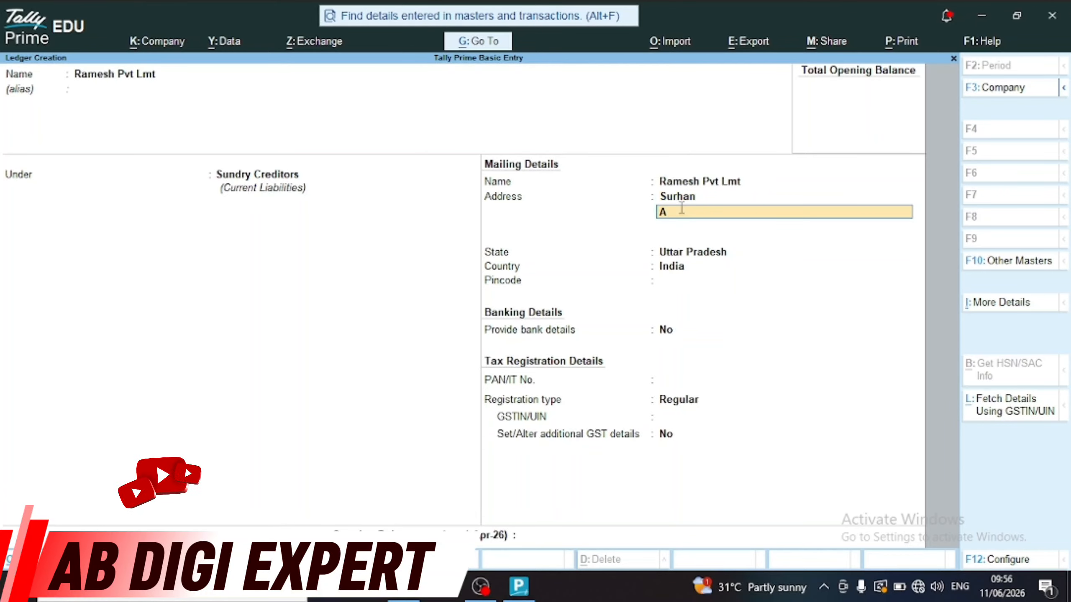
pyautogui.write('zamgarh')
pyautogui.press('Return')
pyautogui.press('Return')
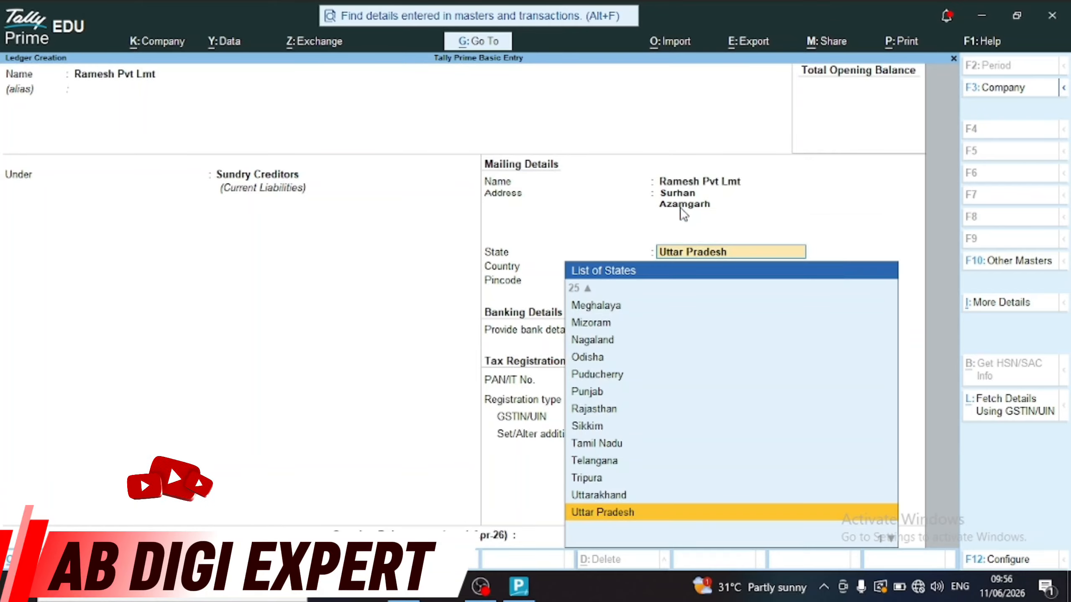
pyautogui.press('Return')
pyautogui.press('Return')
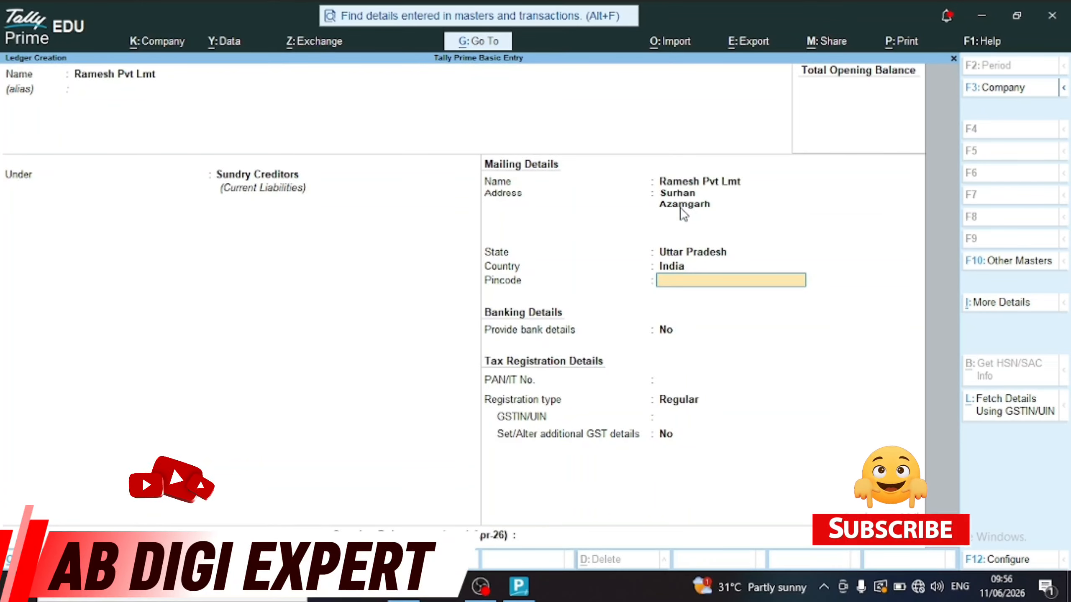
pyautogui.write('223224')
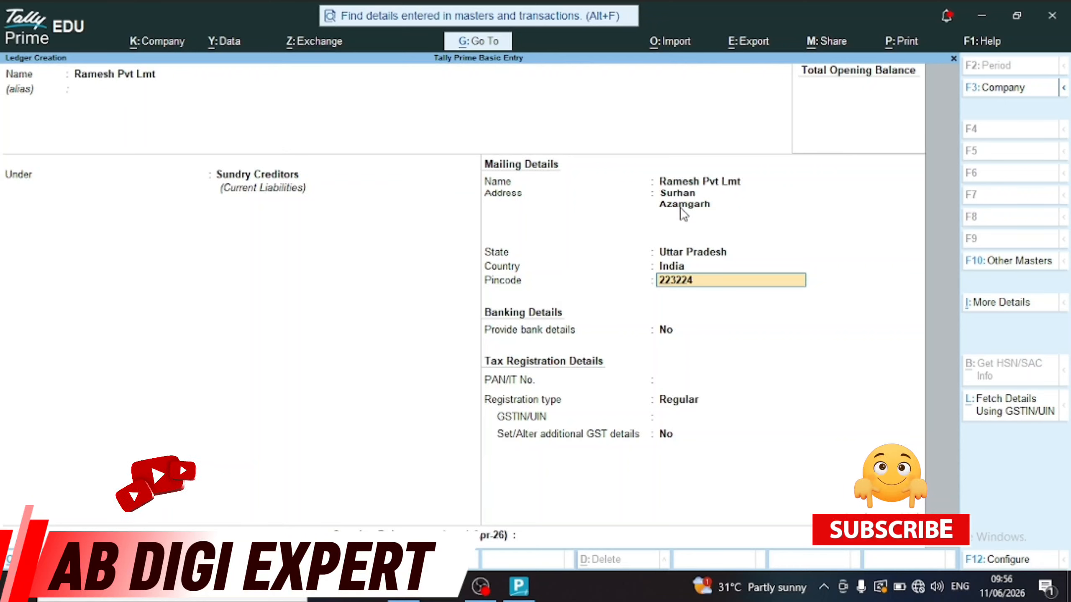
pyautogui.press('Return')
pyautogui.press('Return')
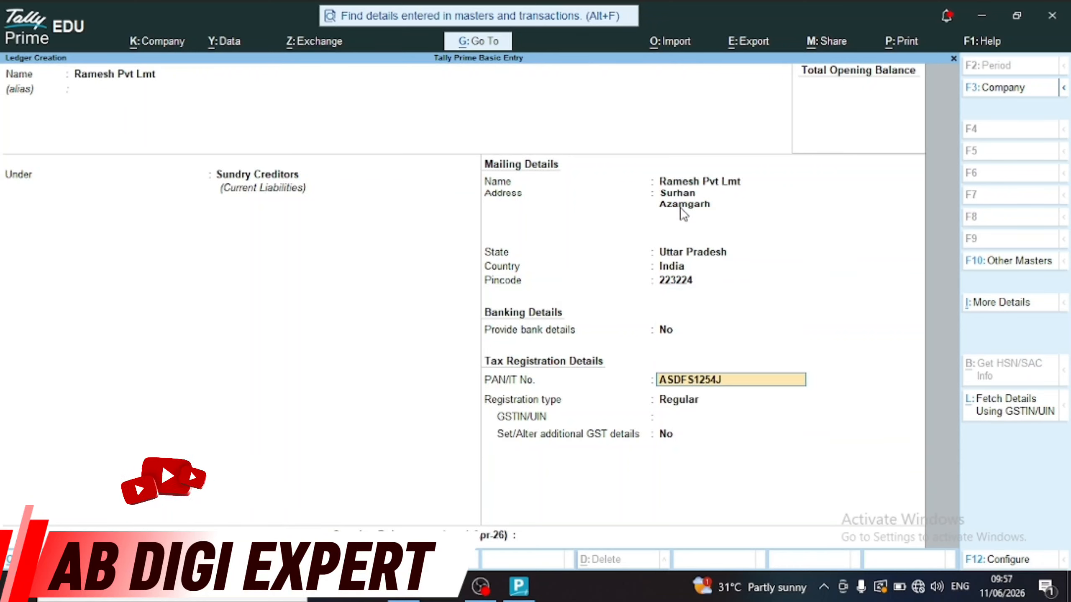
# Enter the PAN and GSTIN under Regular registration, then save the Ramesh Pvt Lmt ledger
pyautogui.press('Return')
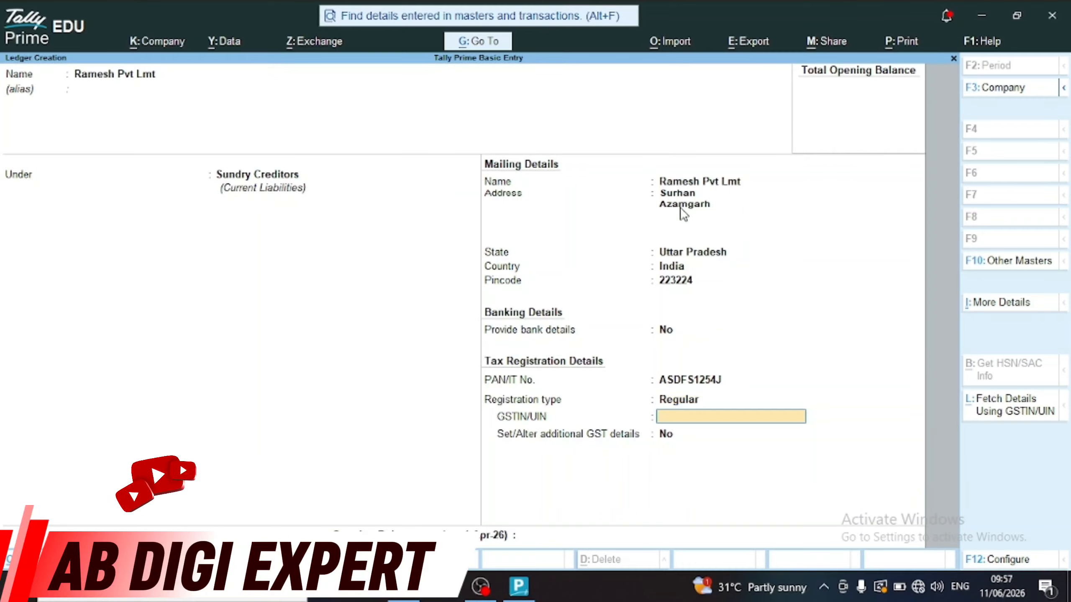
pyautogui.press('Return')
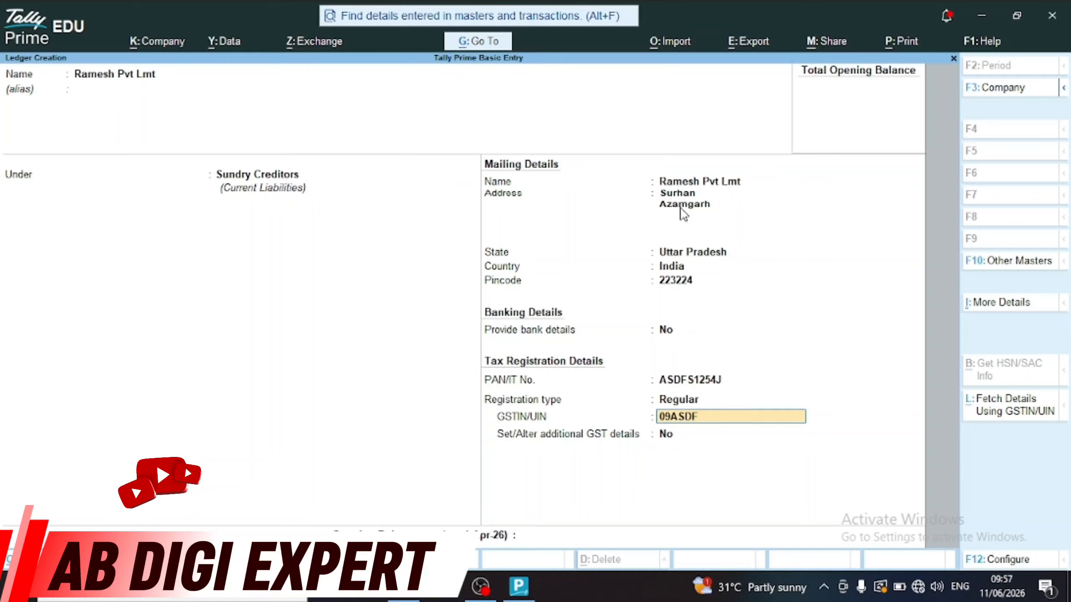
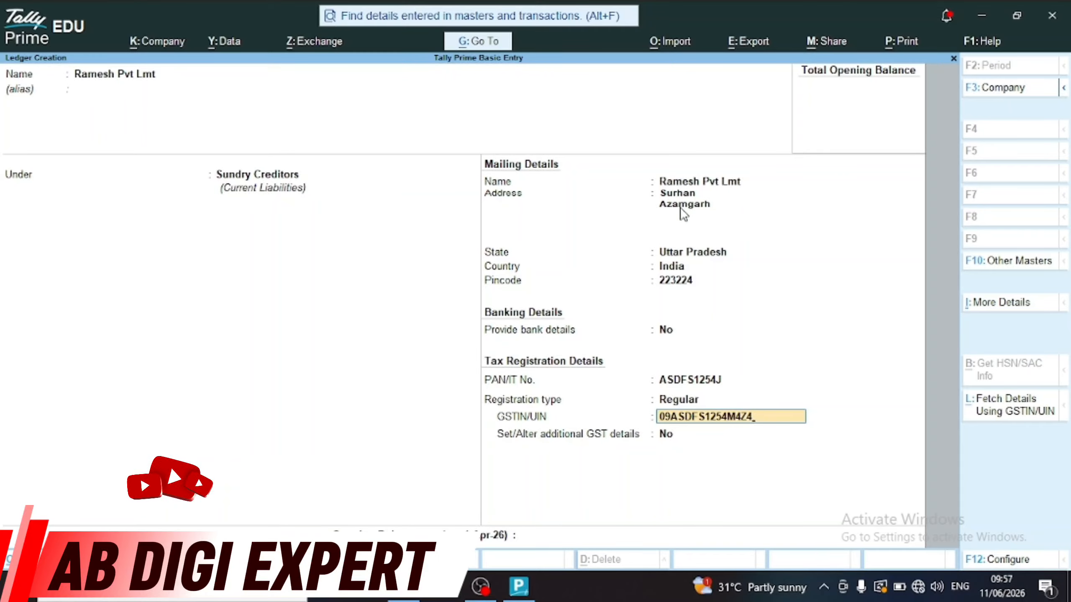
pyautogui.press('Return')
pyautogui.press('Return')
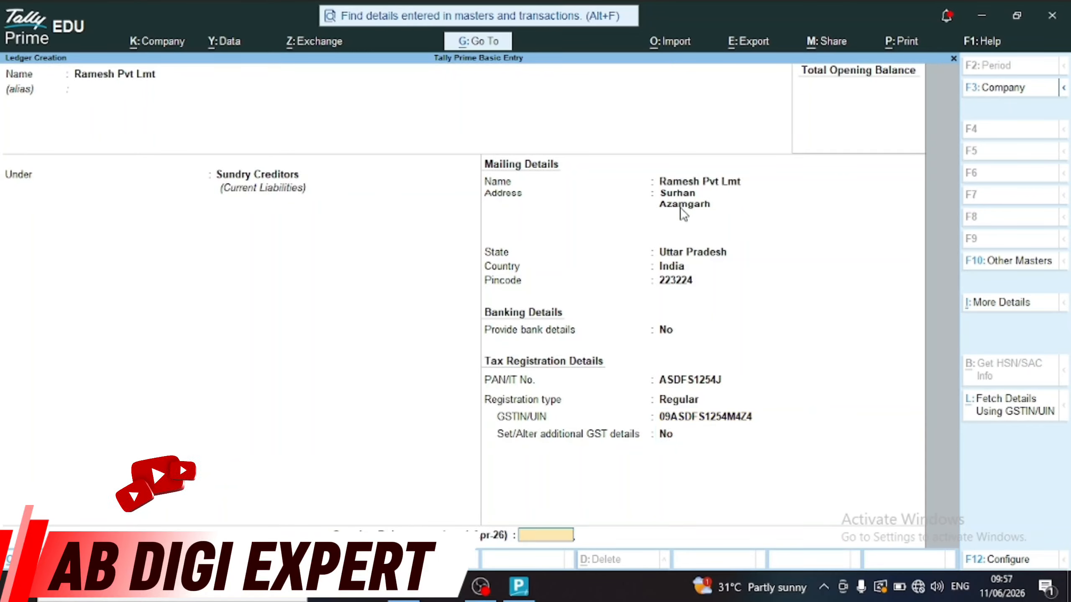
pyautogui.press('Return')
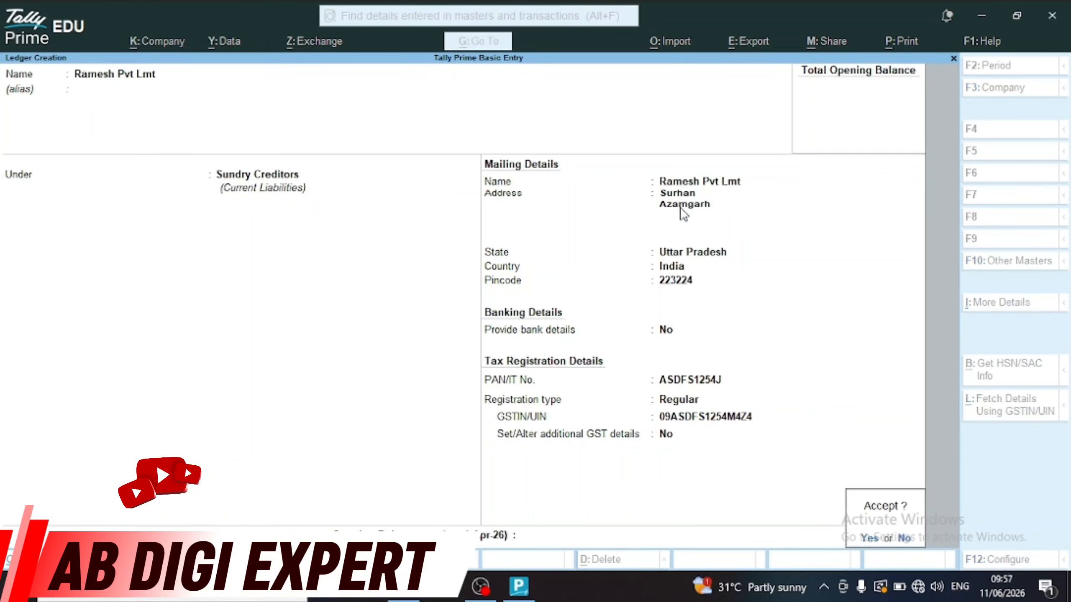
pyautogui.press('Return')
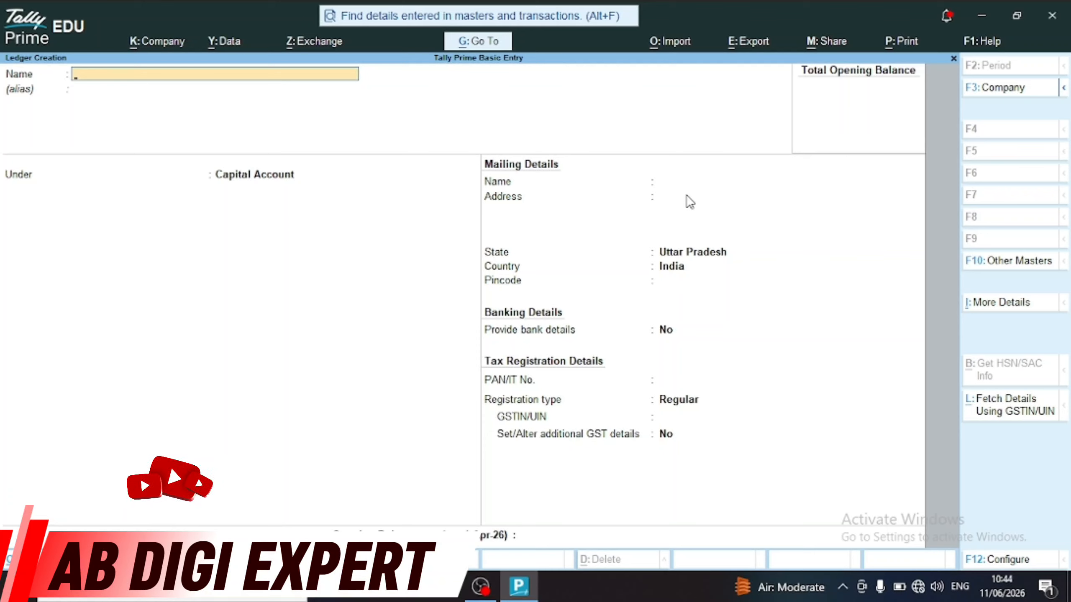
# Try the existing name Ramesh Pvt Lmt, then name the new ledger Suresh Pvt Lmt instead
pyautogui.write('Ramesh')
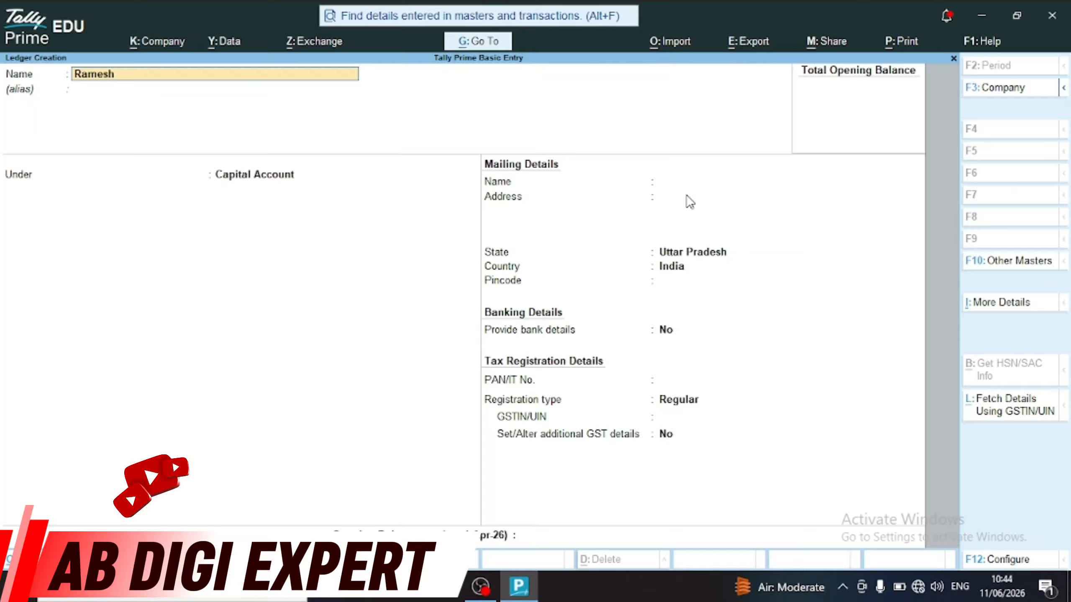
pyautogui.write(' Pvt Lmt')
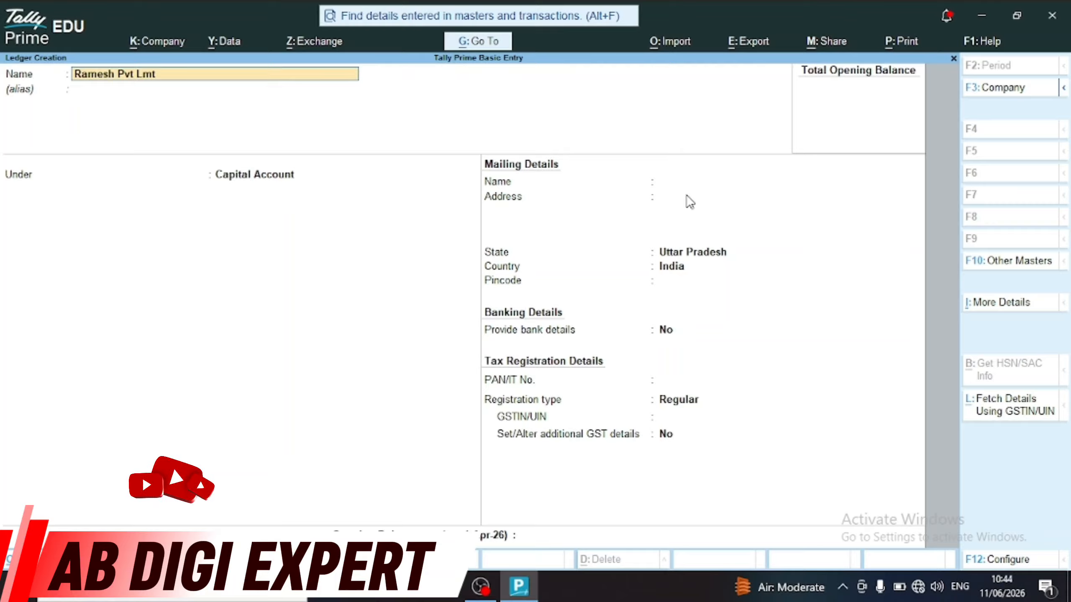
pyautogui.press('Return')
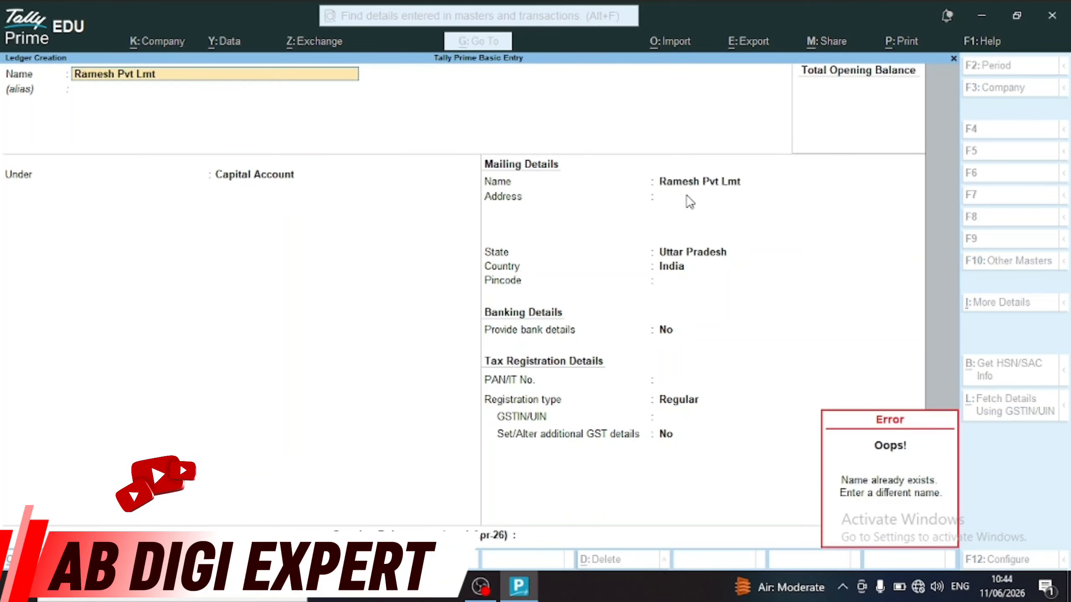
pyautogui.write('Suresh')
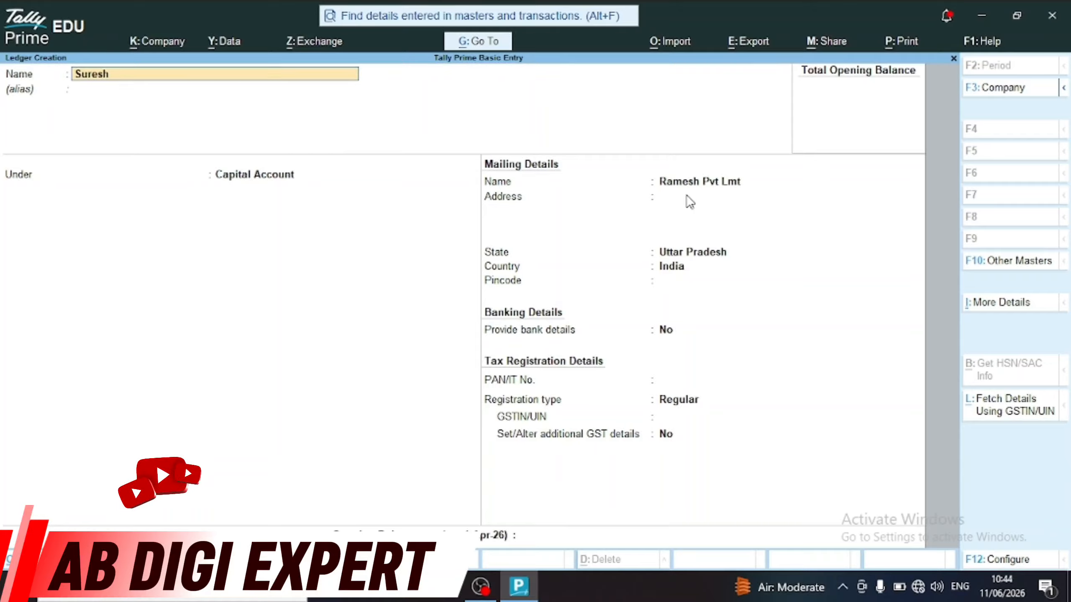
pyautogui.write(' Pvt Lm')
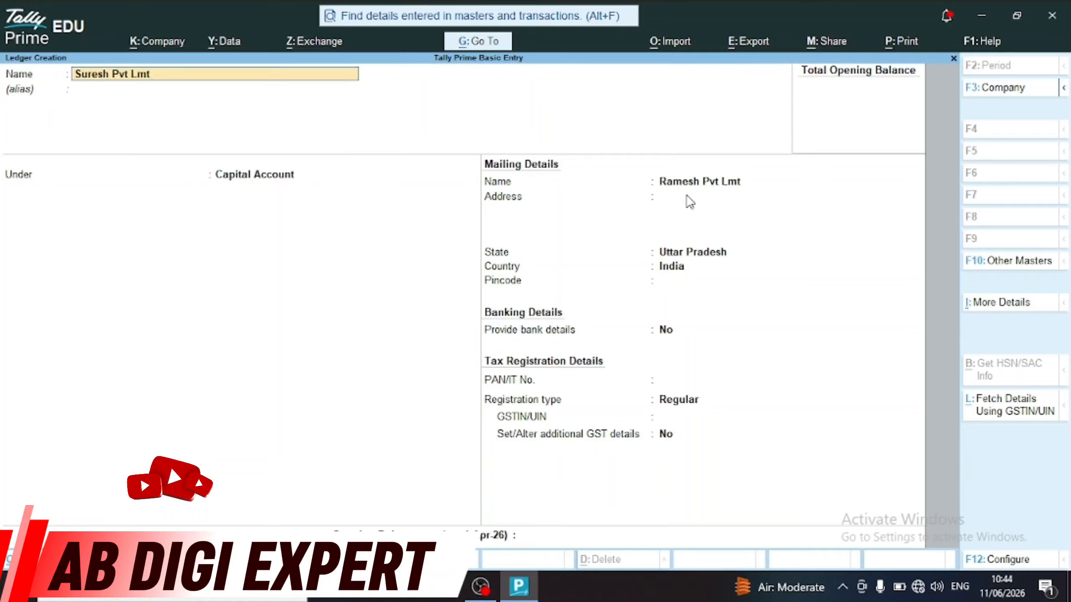
pyautogui.write('t')
pyautogui.press('Return')
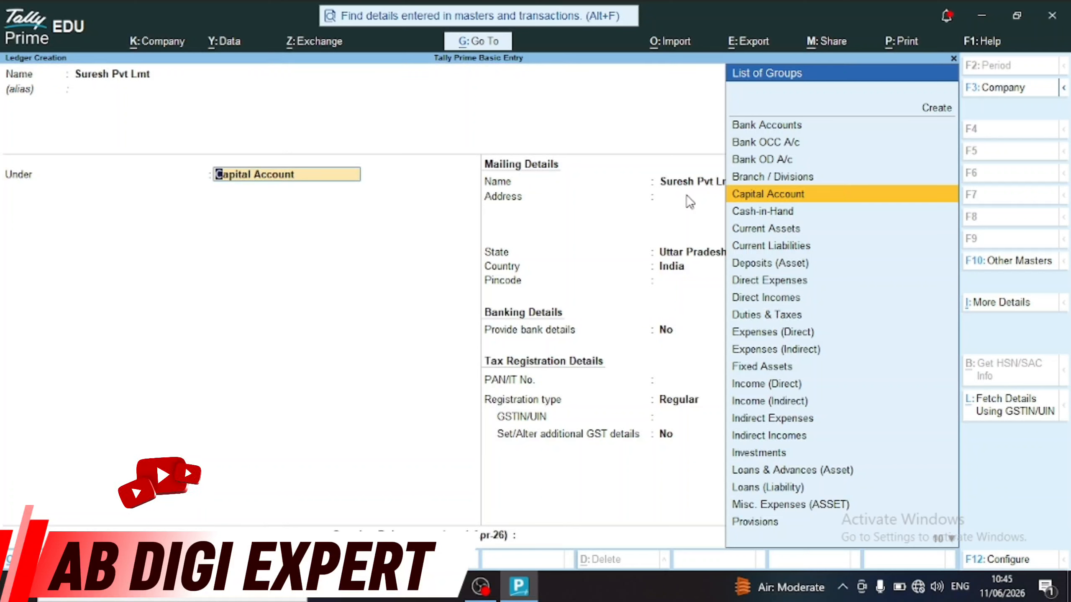
# Browse the group list, then replace Capital Account with 'Sun' to narrow it to Sundry Creditors
pyautogui.press('Down')
pyautogui.press('Down')
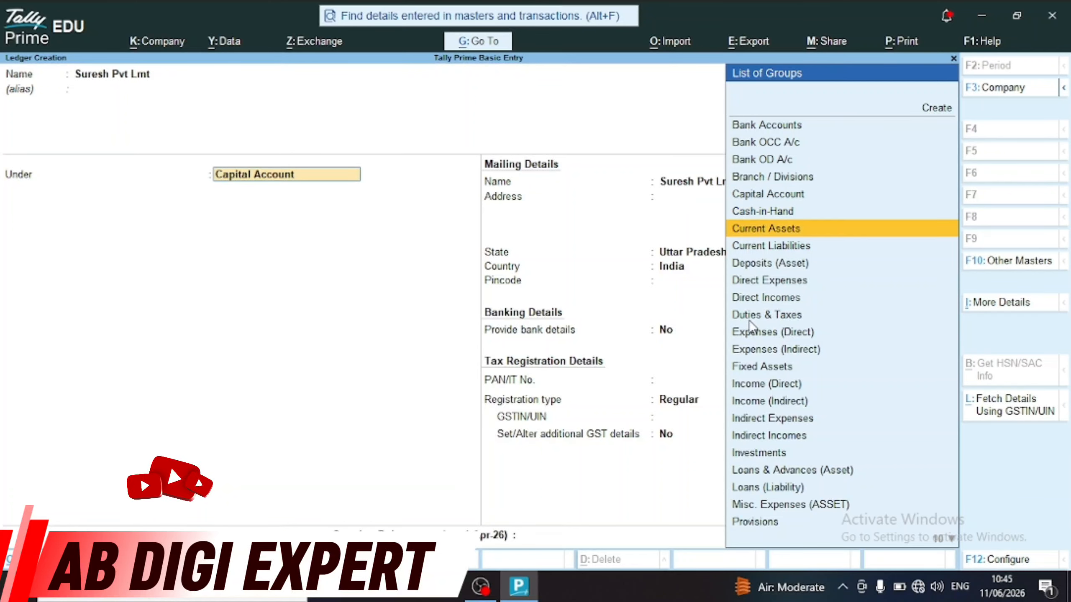
pyautogui.press('Down')
pyautogui.press('Down')
pyautogui.press('Down')
pyautogui.press('Down')
pyautogui.press('Down')
pyautogui.press('Down')
pyautogui.press('Down')
pyautogui.press('Down')
pyautogui.press('Down')
pyautogui.press('Down')
pyautogui.press('Down')
pyautogui.press('Down')
pyautogui.press('Down')
pyautogui.press('Down')
pyautogui.press('Down')
pyautogui.press('Down')
pyautogui.press('Down')
pyautogui.press('Down')
pyautogui.press('Down')
pyautogui.press('Down')
pyautogui.press('Up')
pyautogui.press('Up')
pyautogui.press('Up')
pyautogui.press('Up')
pyautogui.press('Up')
pyautogui.press('Up')
pyautogui.press('Up')
pyautogui.press('Up')
pyautogui.press('Up')
pyautogui.press('Up')
pyautogui.press('Up')
pyautogui.press('Up')
pyautogui.press('Up')
pyautogui.press('Up')
pyautogui.press('Up')
pyautogui.press('Up')
pyautogui.press('Up')
pyautogui.press('Up')
pyautogui.press('Up')
pyautogui.press('Up')
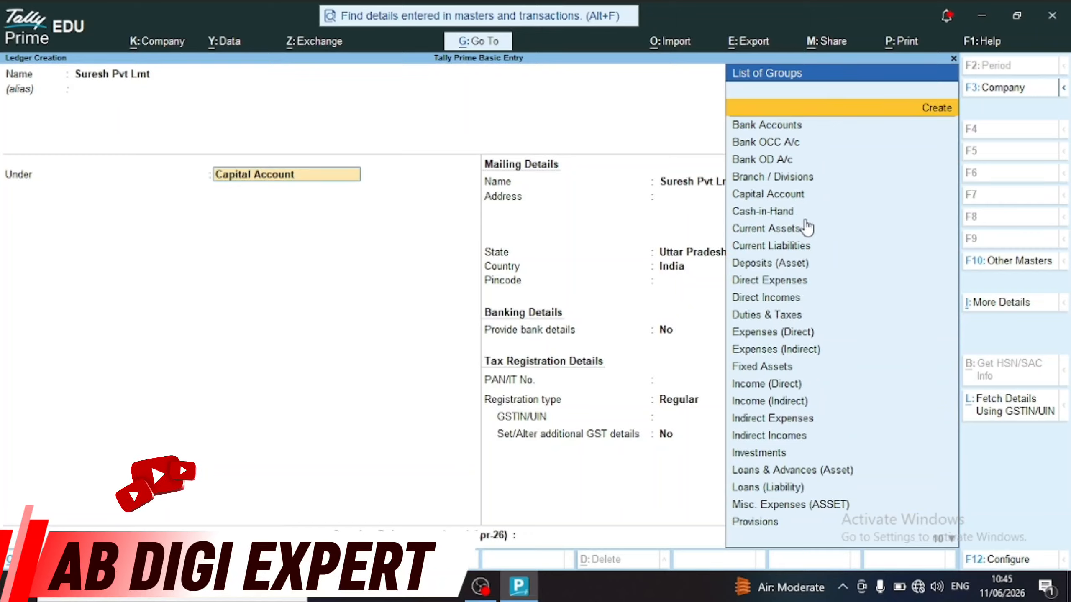
pyautogui.scroll(3, 805, 218)
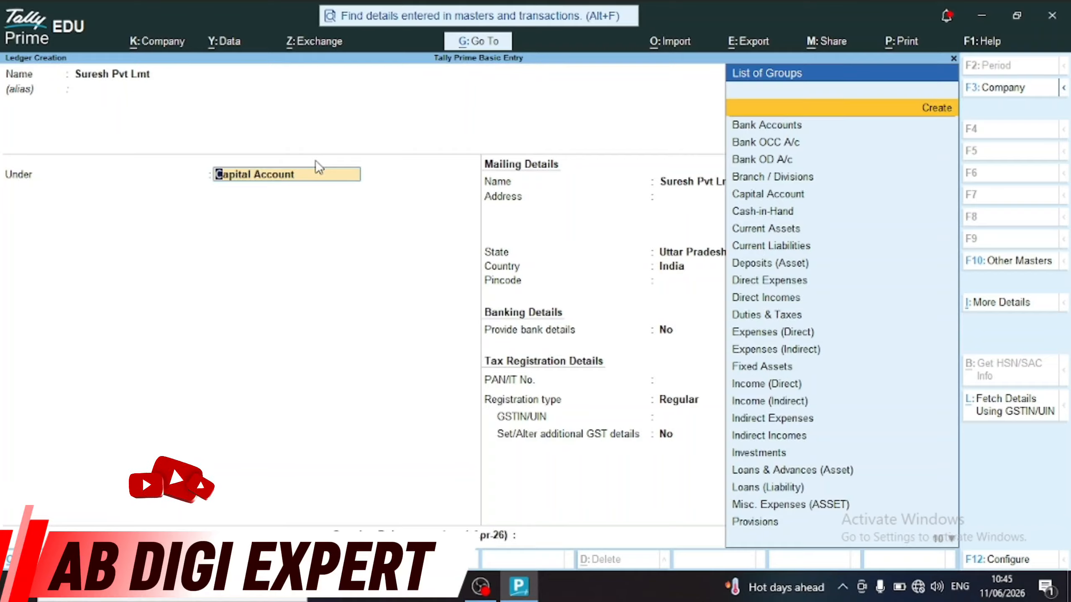
pyautogui.press('space')
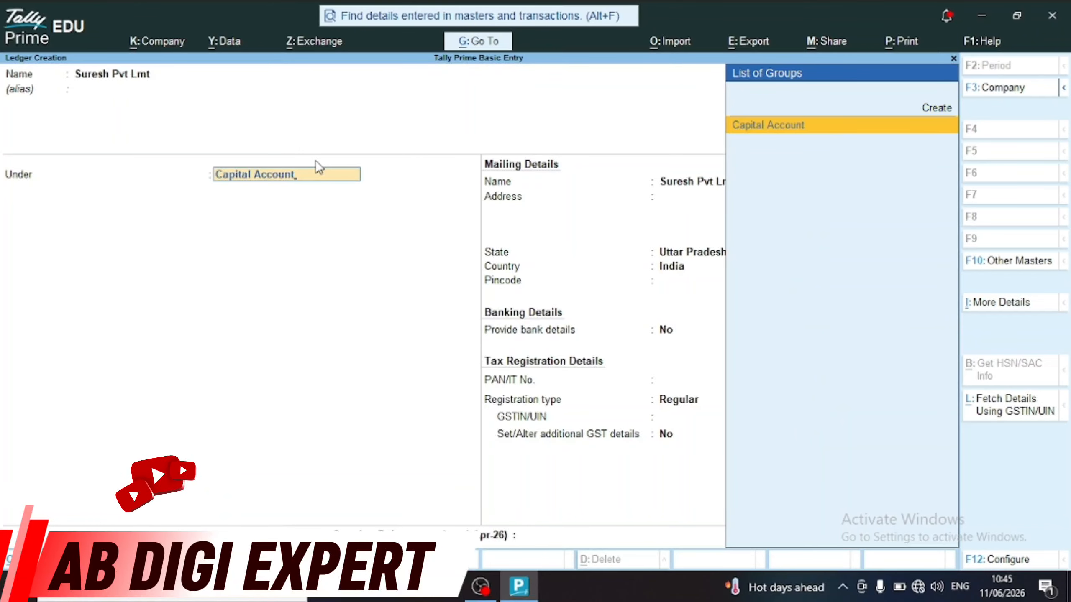
pyautogui.press('space')
pyautogui.press('space')
pyautogui.press('BackSpace')
pyautogui.press('BackSpace')
pyautogui.press('BackSpace')
pyautogui.press('BackSpace')
pyautogui.press('BackSpace')
pyautogui.press('BackSpace')
pyautogui.press('BackSpace')
pyautogui.press('BackSpace')
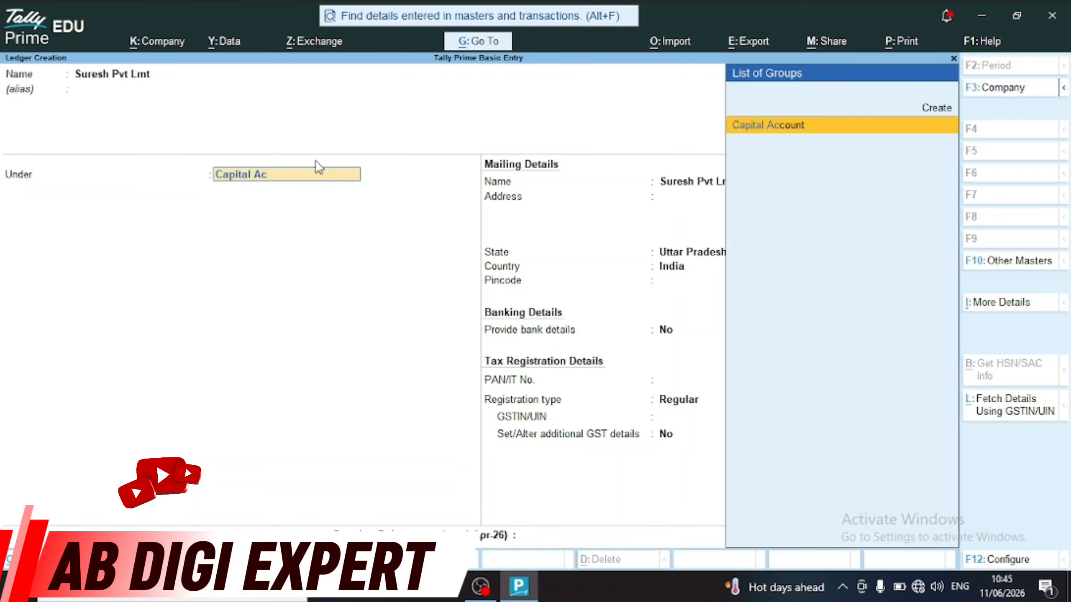
pyautogui.press('BackSpace')
pyautogui.press('BackSpace')
pyautogui.press('BackSpace')
pyautogui.press('BackSpace')
pyautogui.press('BackSpace')
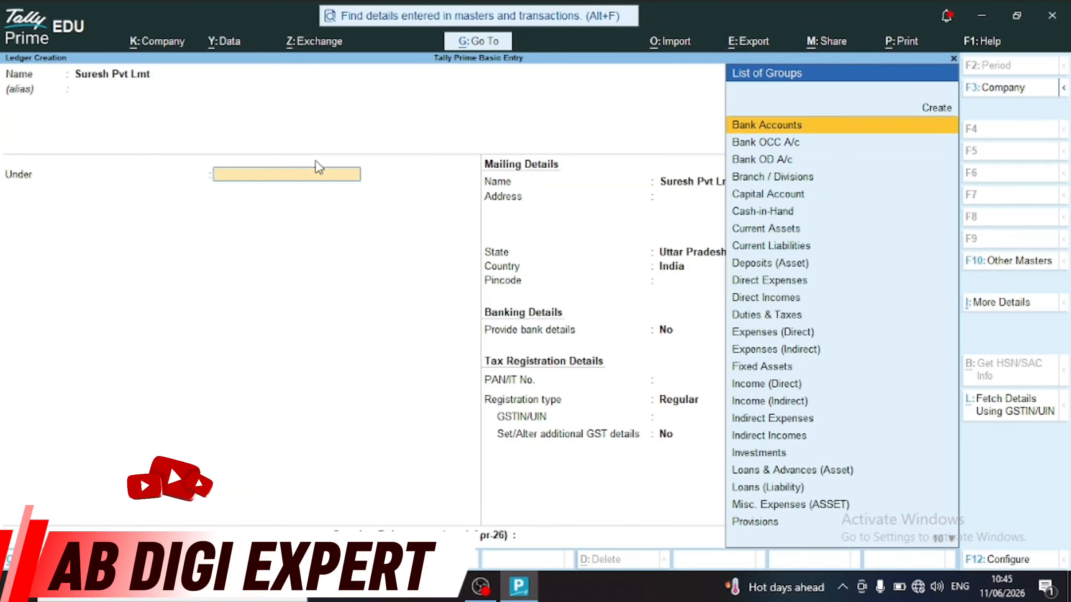
pyautogui.write('Sun')
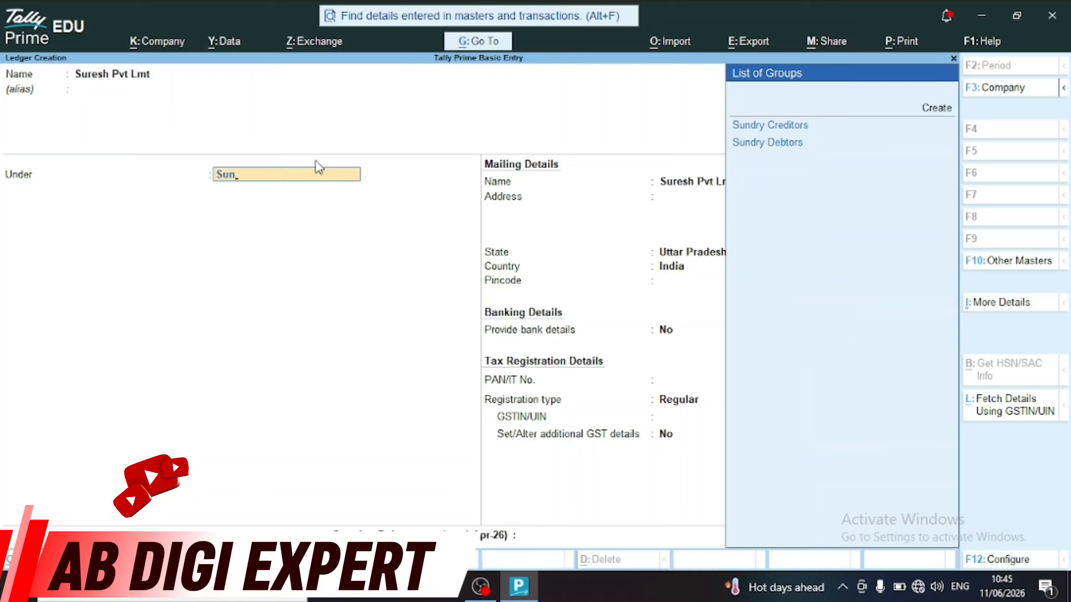
# Place Suresh Pvt Lmt under Sundry Creditors and fill in its mailing address and pincode
pyautogui.press('Return')
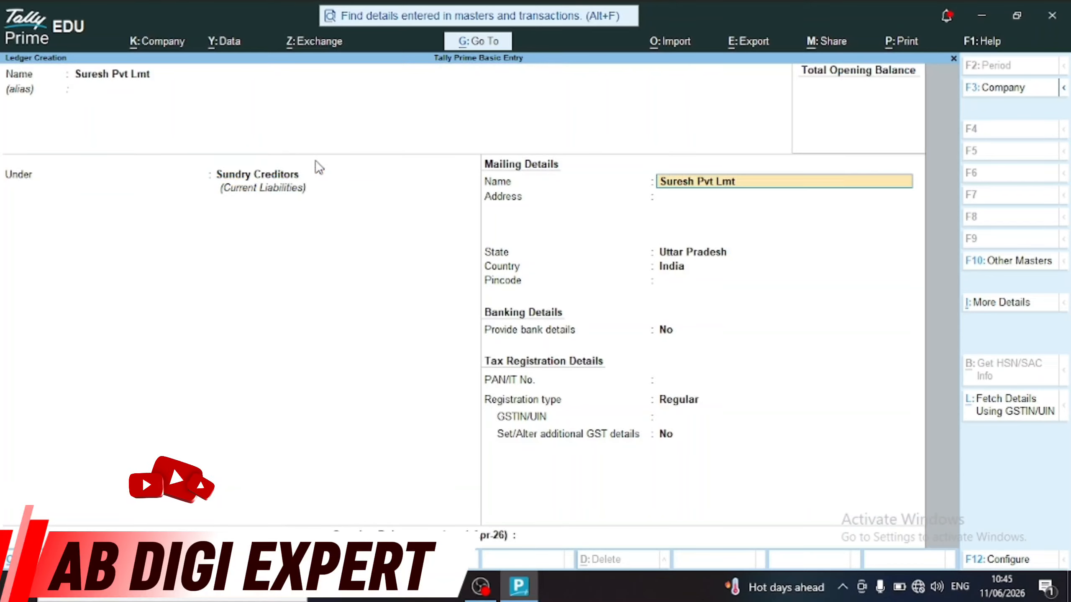
pyautogui.press('Return')
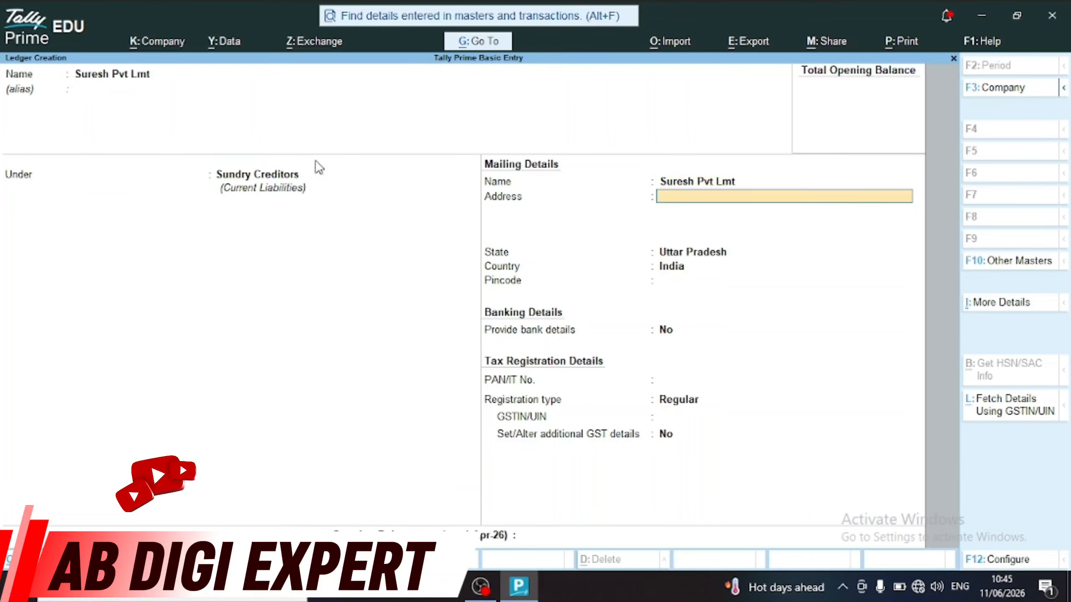
pyautogui.write('Martinganj')
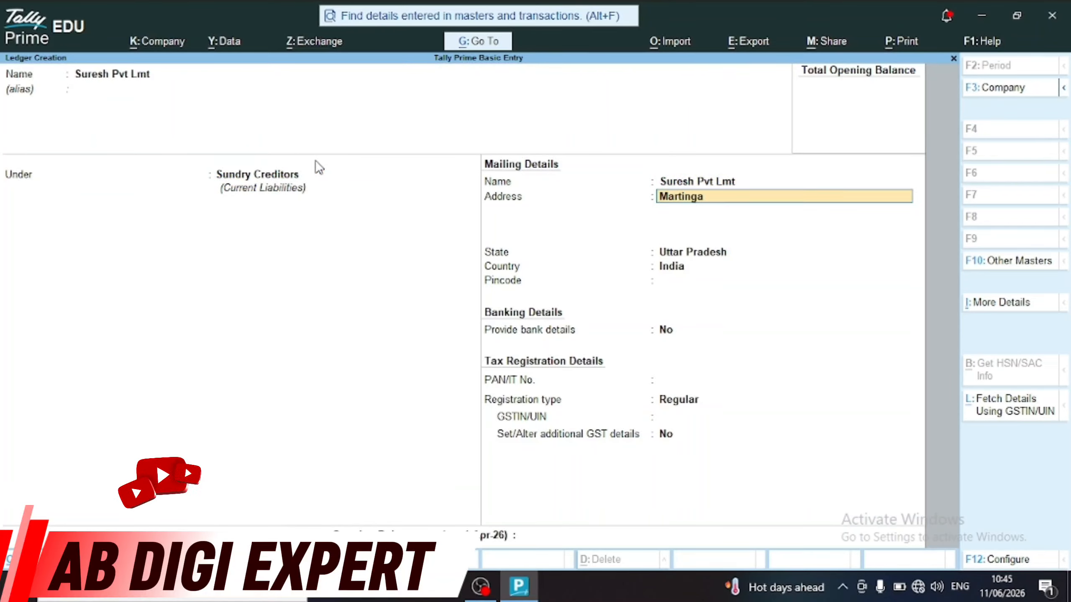
pyautogui.press('Return')
pyautogui.press('Return')
pyautogui.press('Return')
pyautogui.press('Return')
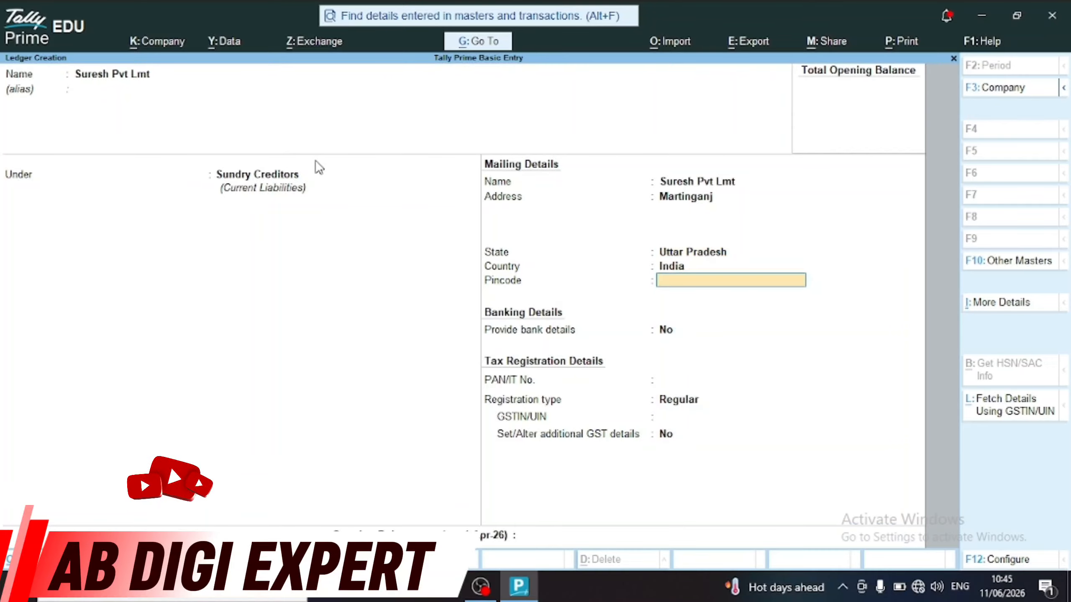
pyautogui.write('223224')
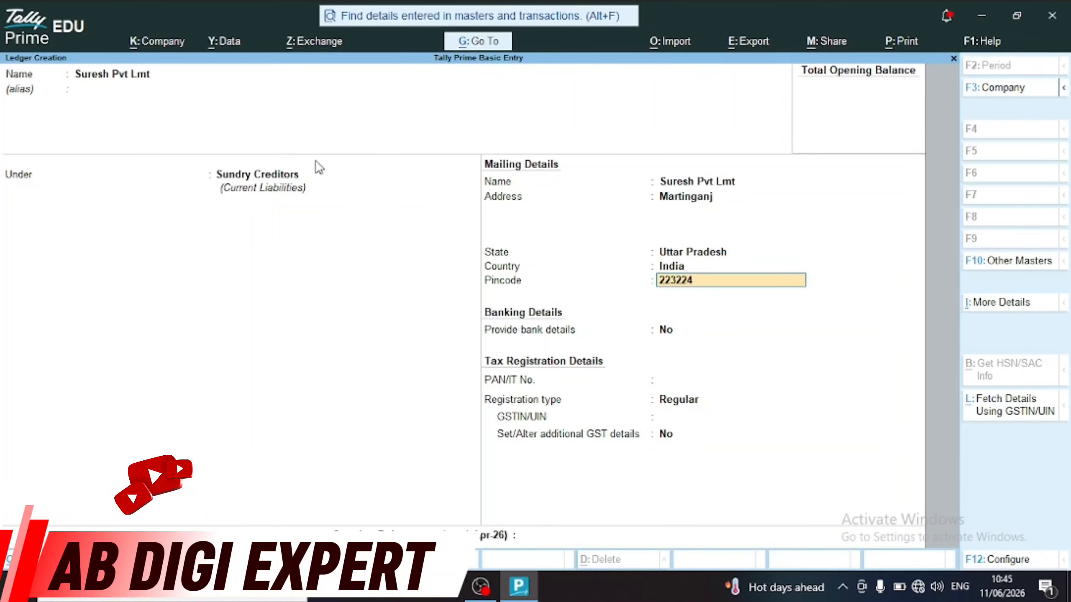
pyautogui.press('Return')
pyautogui.press('Return')
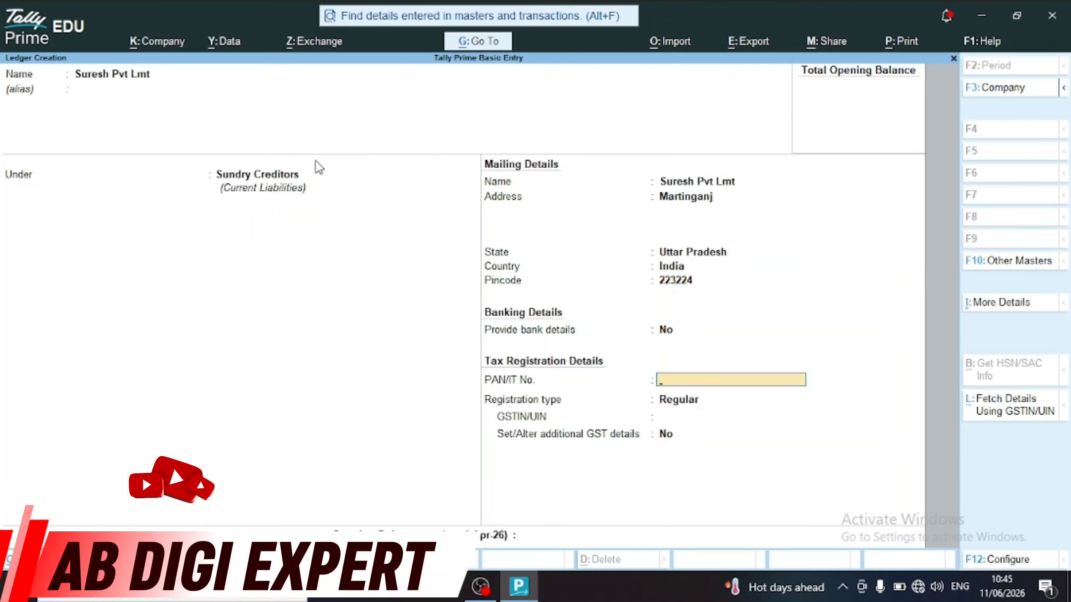
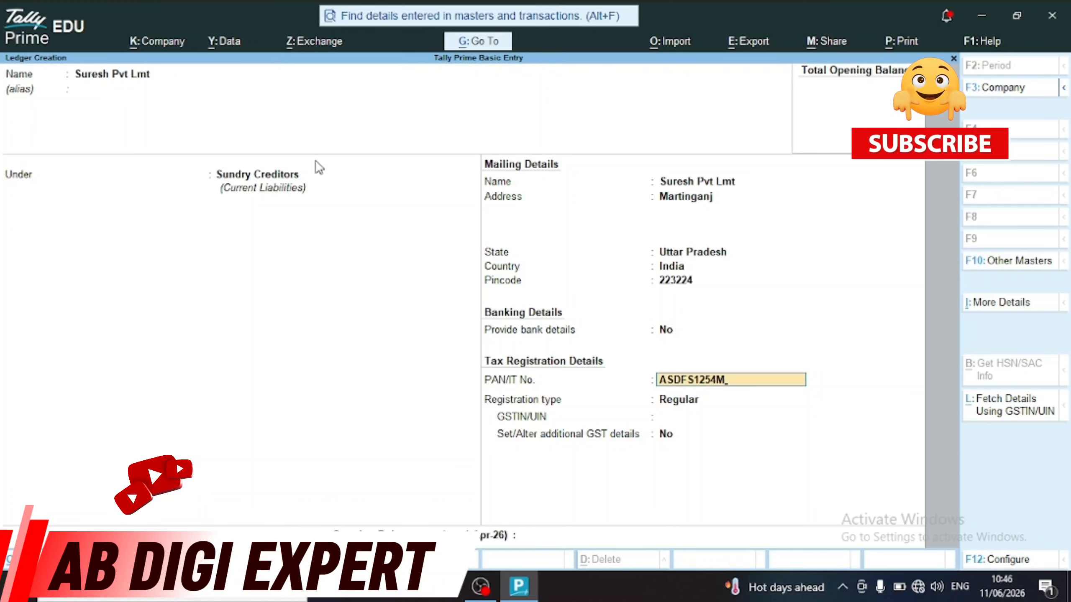
# Enter the ledger's PAN, set GST registration type to Regular, and add its GSTIN
pyautogui.press('Return')
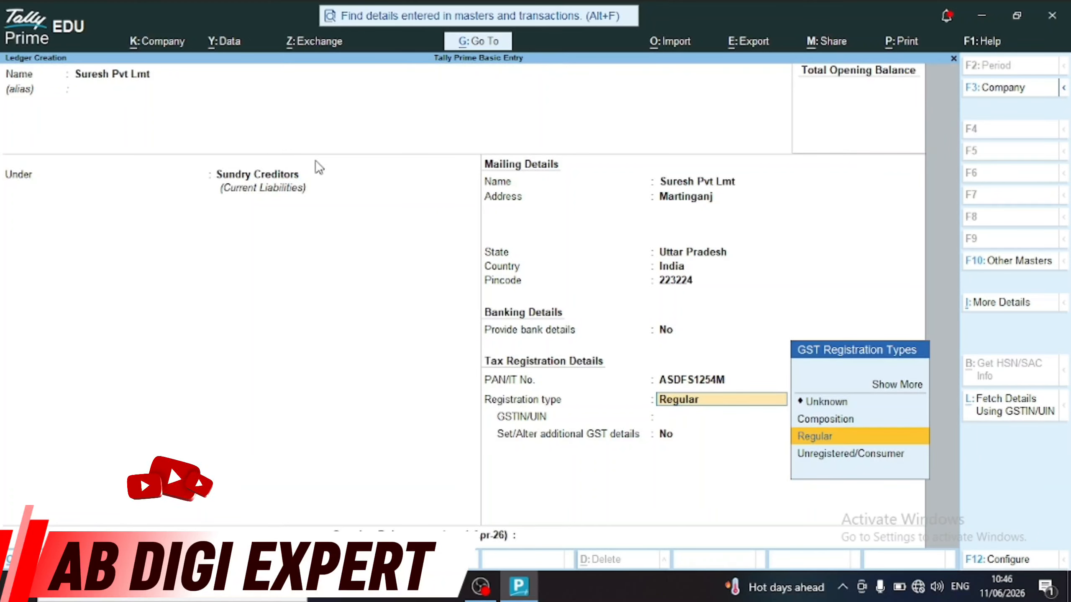
pyautogui.press('Up')
pyautogui.press('Up')
pyautogui.press('Up')
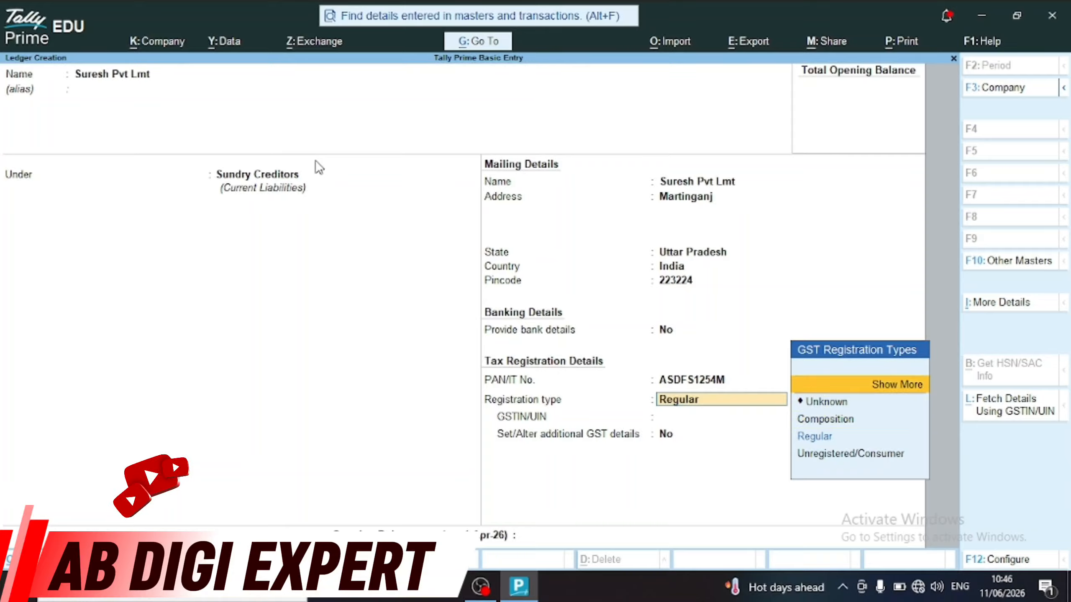
pyautogui.press('Return')
pyautogui.press('Down')
pyautogui.press('Down')
pyautogui.press('Down')
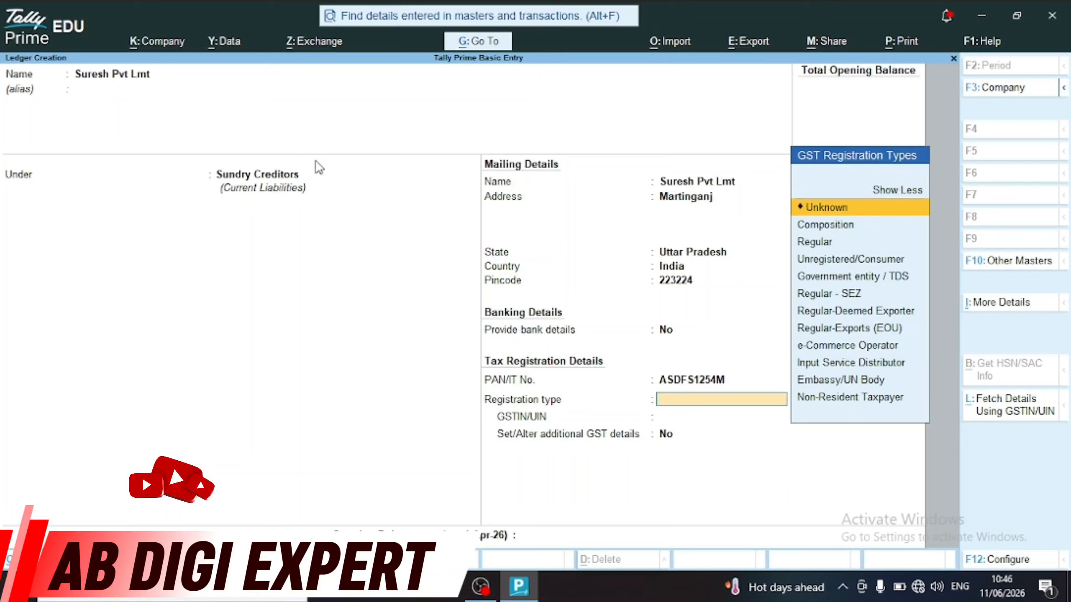
pyautogui.press('Down')
pyautogui.press('Down')
pyautogui.press('Down')
pyautogui.press('Down')
pyautogui.press('Down')
pyautogui.press('Down')
pyautogui.press('Down')
pyautogui.press('Down')
pyautogui.press('Down')
pyautogui.press('Up')
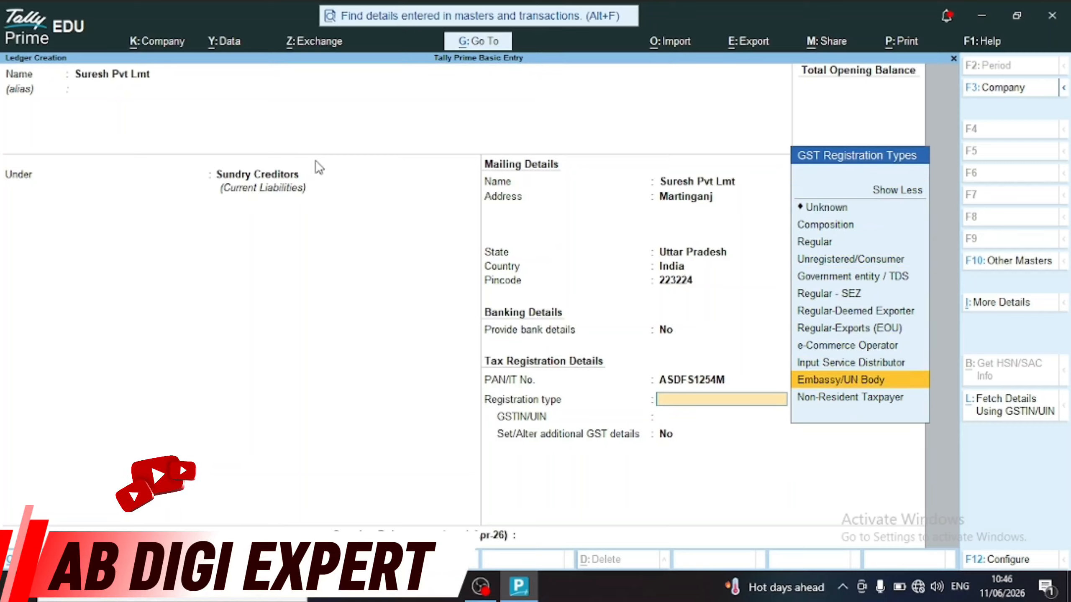
pyautogui.press('Up')
pyautogui.press('Up')
pyautogui.press('Up')
pyautogui.press('Up')
pyautogui.press('Up')
pyautogui.press('Up')
pyautogui.press('Up')
pyautogui.press('Up')
pyautogui.press('Up')
pyautogui.press('Down')
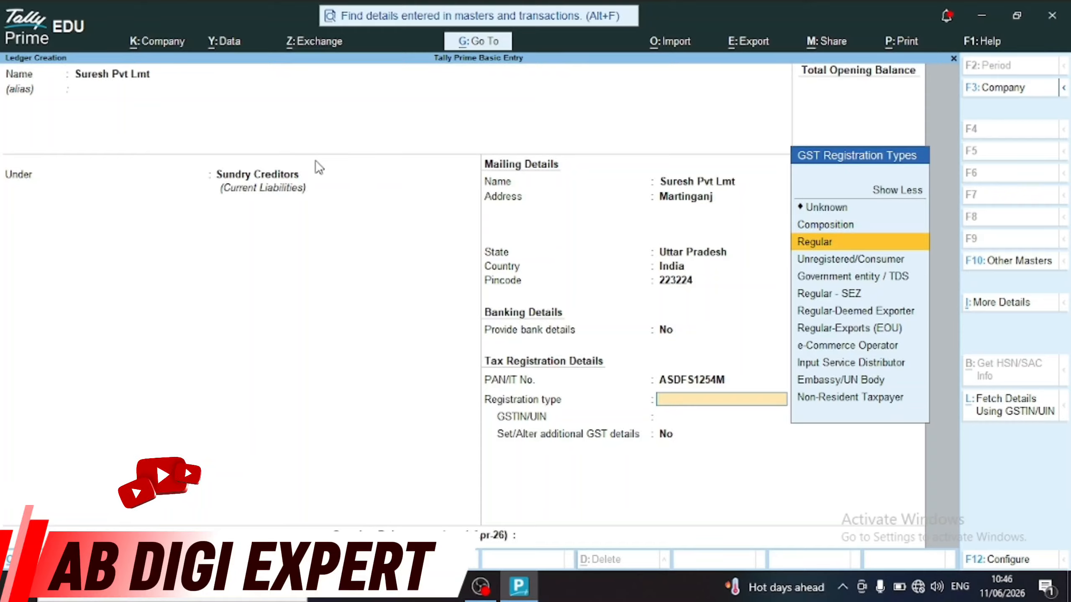
pyautogui.press('Return')
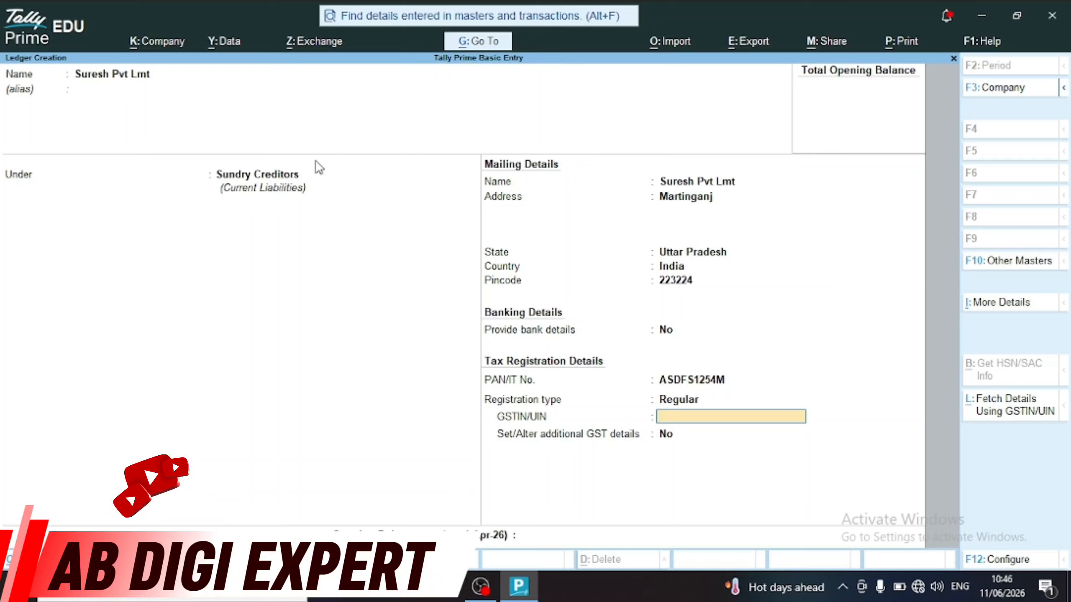
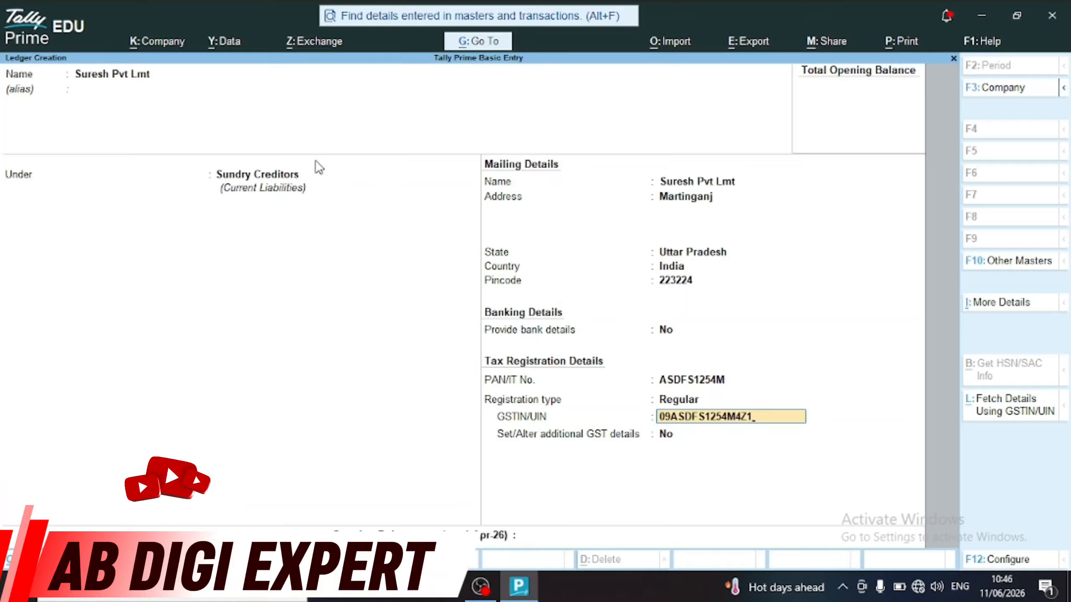
pyautogui.press('Return')
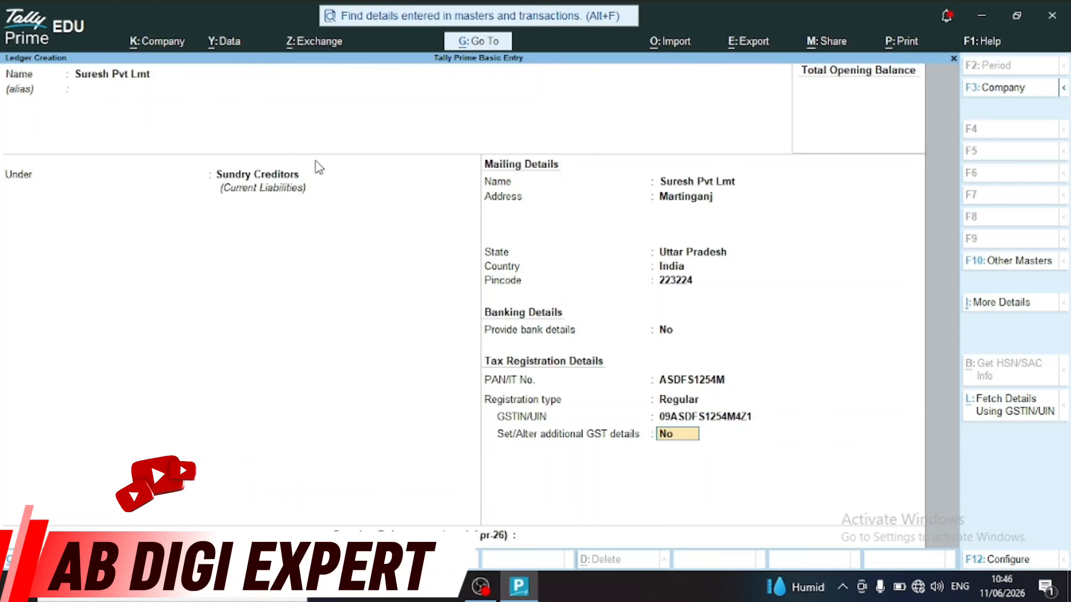
# Save Suresh Pvt Lmt without additional GST details and leave Ledger Creation for the Gateway
pyautogui.press('Return')
pyautogui.press('Return')
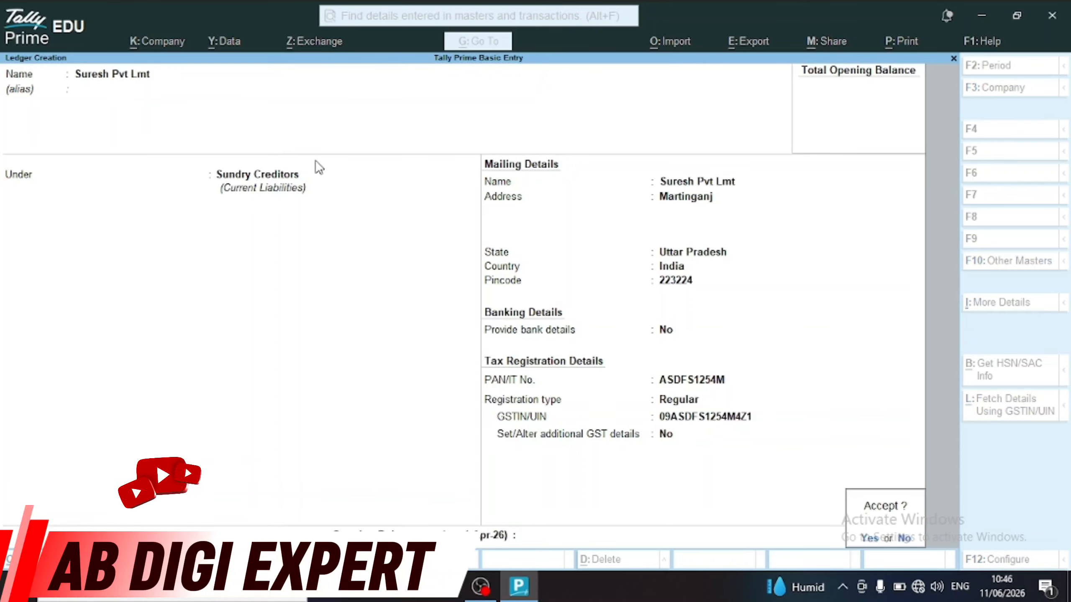
pyautogui.press('Return')
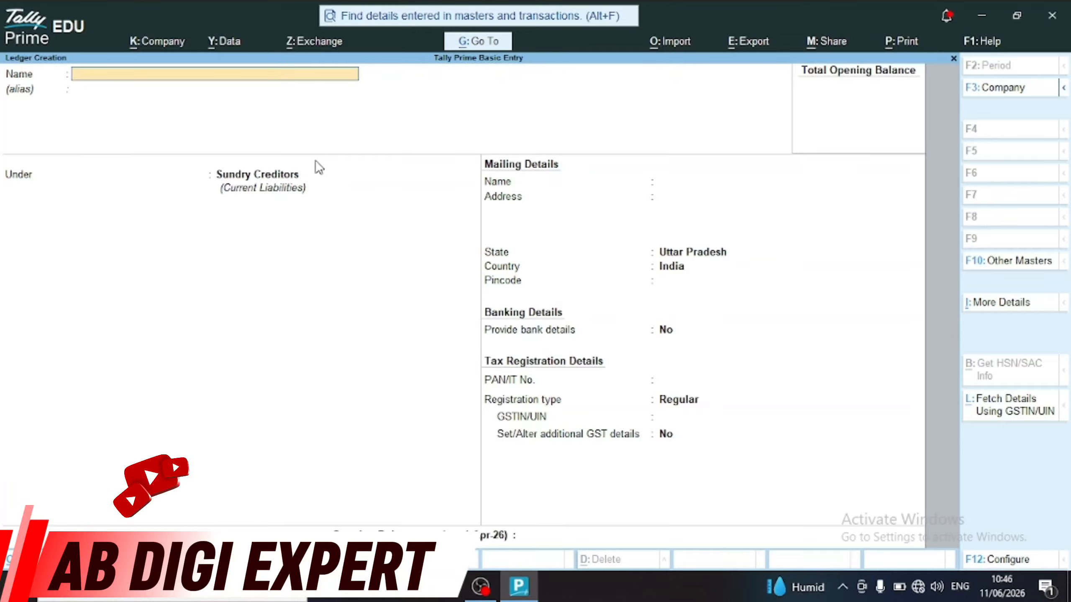
pyautogui.press('Escape')
pyautogui.press('Return')
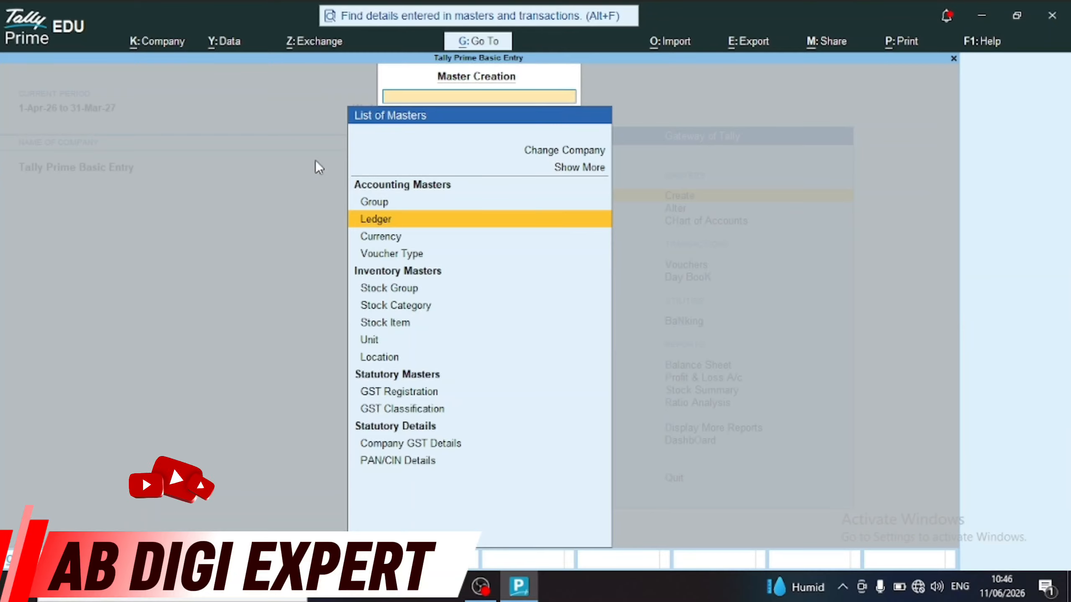
pyautogui.press('Escape')
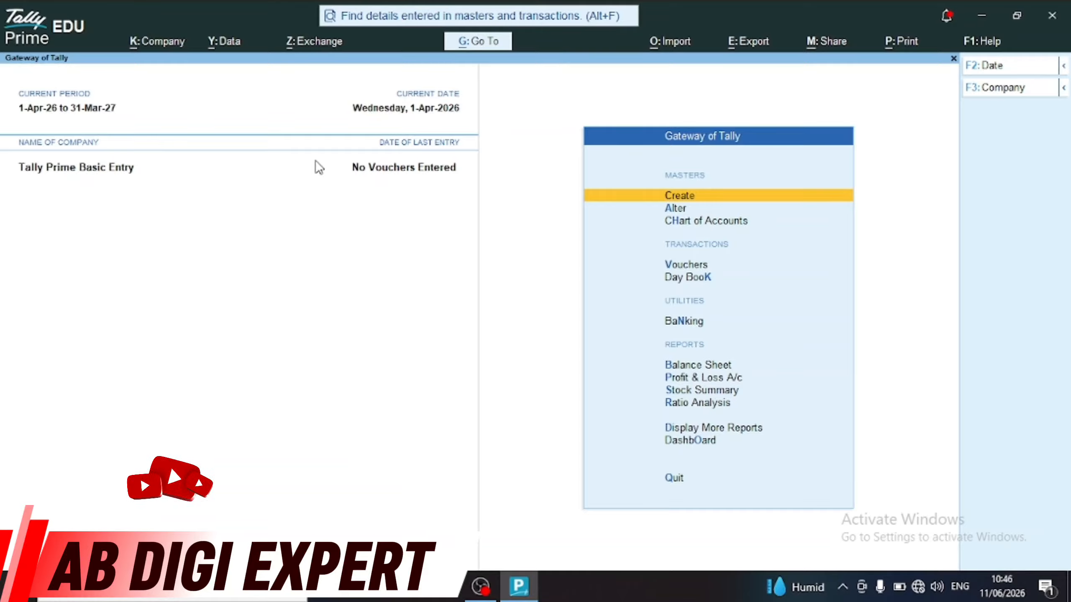
pyautogui.press('Down')
# Open the Ramesh Pvt Lmt ledger in Ledger Alteration and close it unchanged
pyautogui.press('Return')
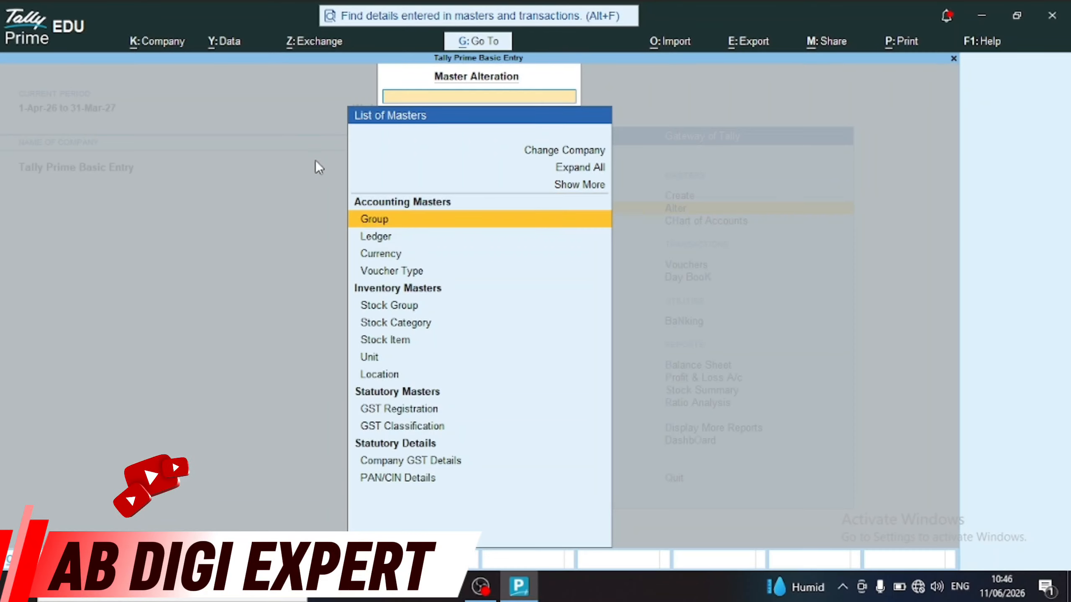
pyautogui.press('Down')
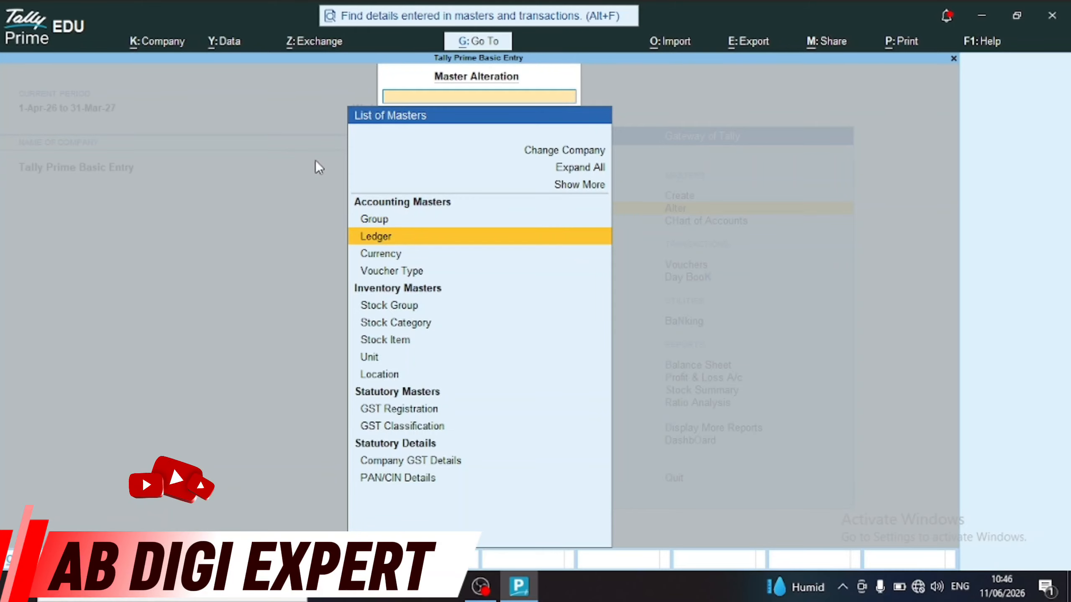
pyautogui.press('Return')
pyautogui.press('Up')
pyautogui.press('Up')
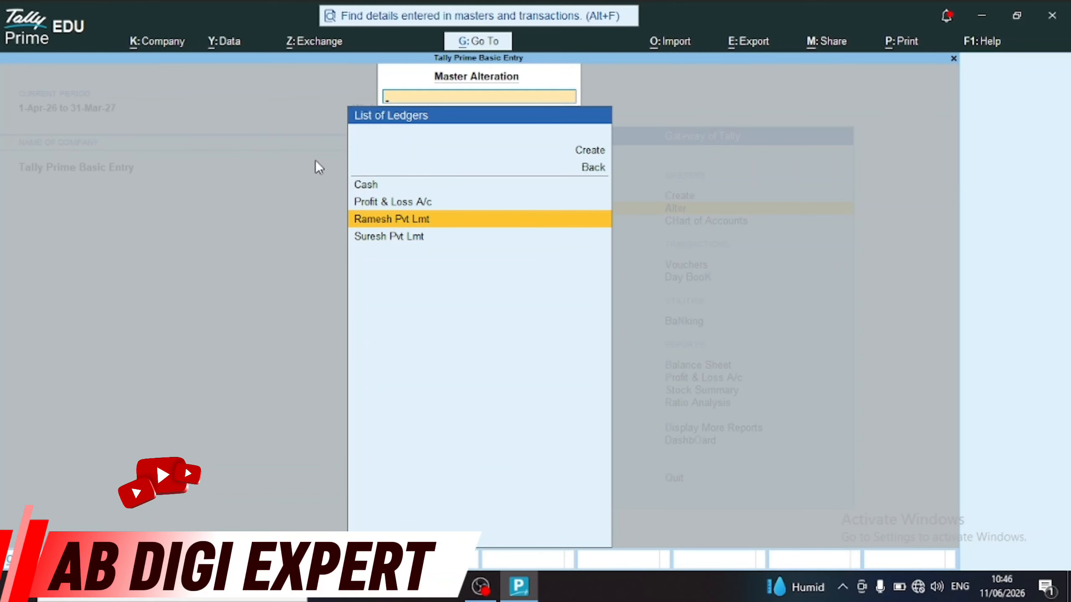
pyautogui.press('Return')
pyautogui.press('Return')
pyautogui.press('Return')
pyautogui.press('Return')
pyautogui.press('Return')
pyautogui.press('Return')
pyautogui.press('Return')
pyautogui.press('Return')
pyautogui.press('Return')
pyautogui.press('Return')
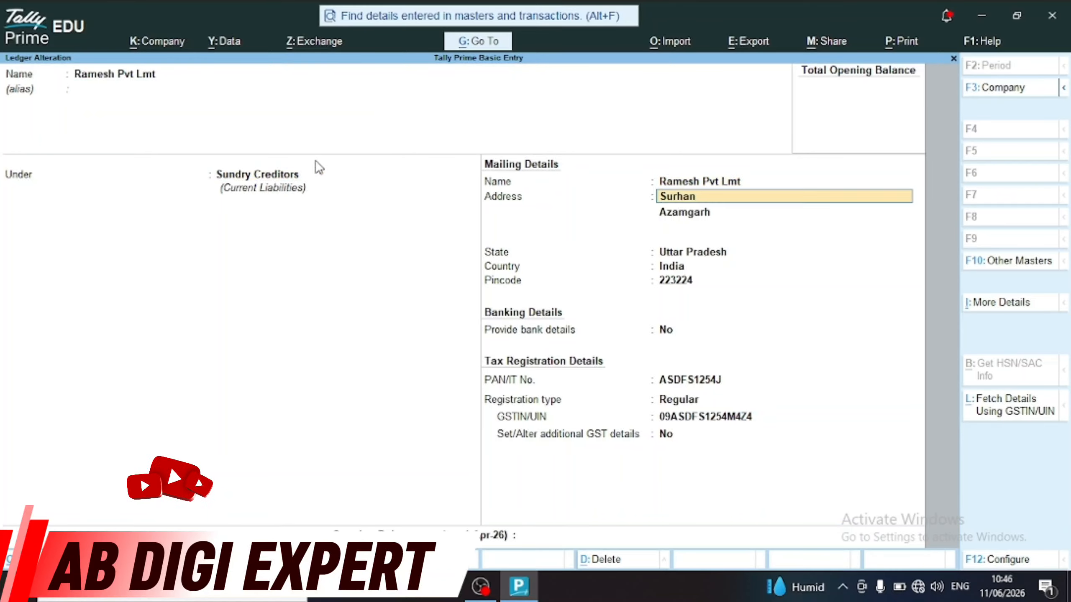
pyautogui.press('Return')
pyautogui.press('Return')
pyautogui.press('Return')
pyautogui.press('Return')
pyautogui.press('Return')
pyautogui.press('Return')
pyautogui.press('Return')
pyautogui.press('Return')
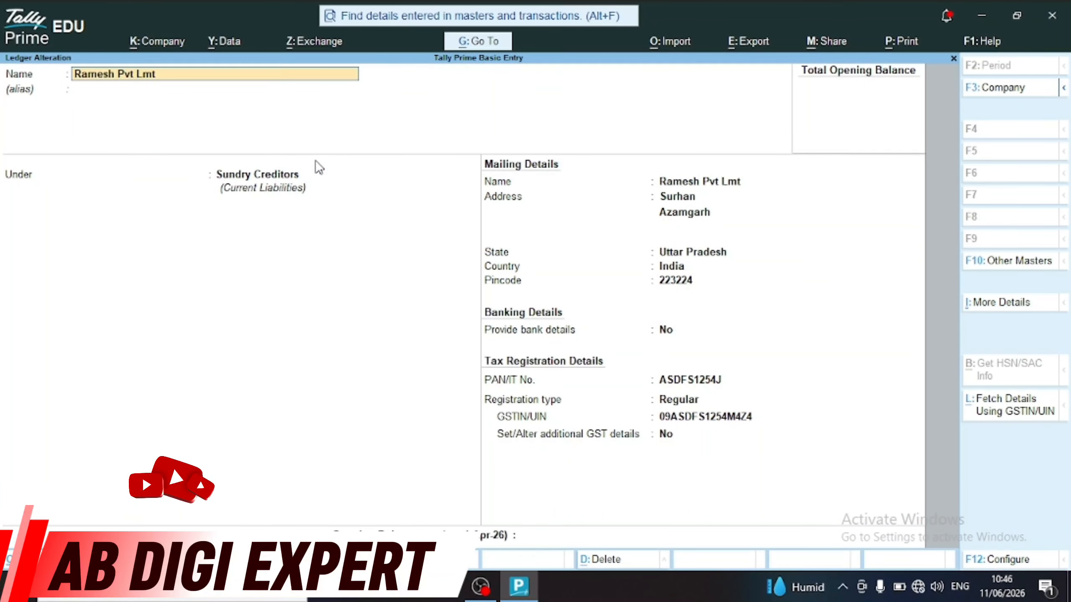
pyautogui.press('Escape')
pyautogui.press('Escape')
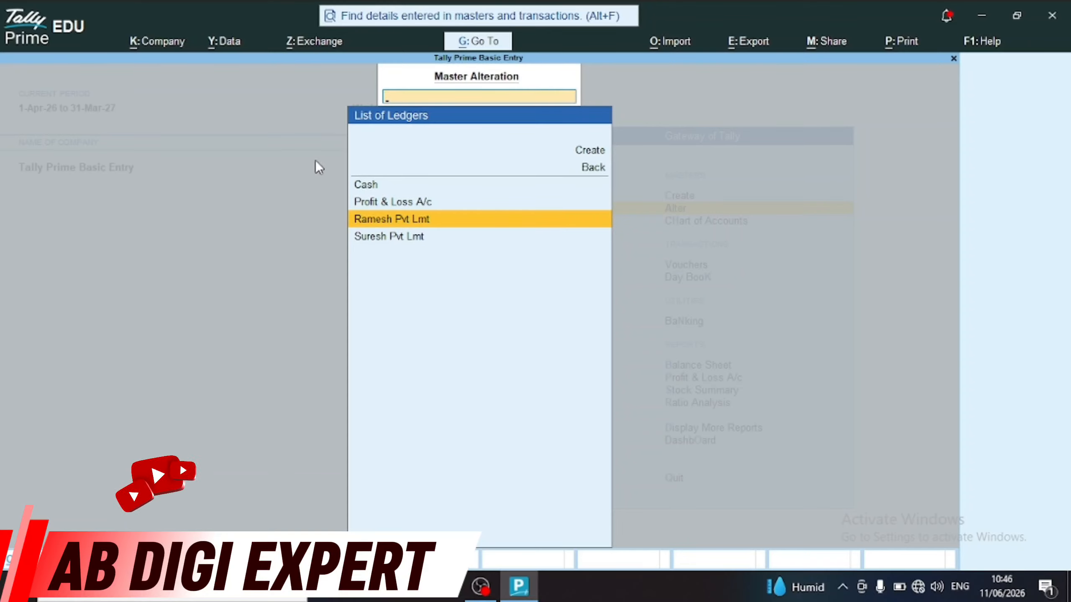
# Review Suresh Pvt Lmt, accept it unchanged, and return to the Gateway of Tally
pyautogui.press('Down')
pyautogui.press('Return')
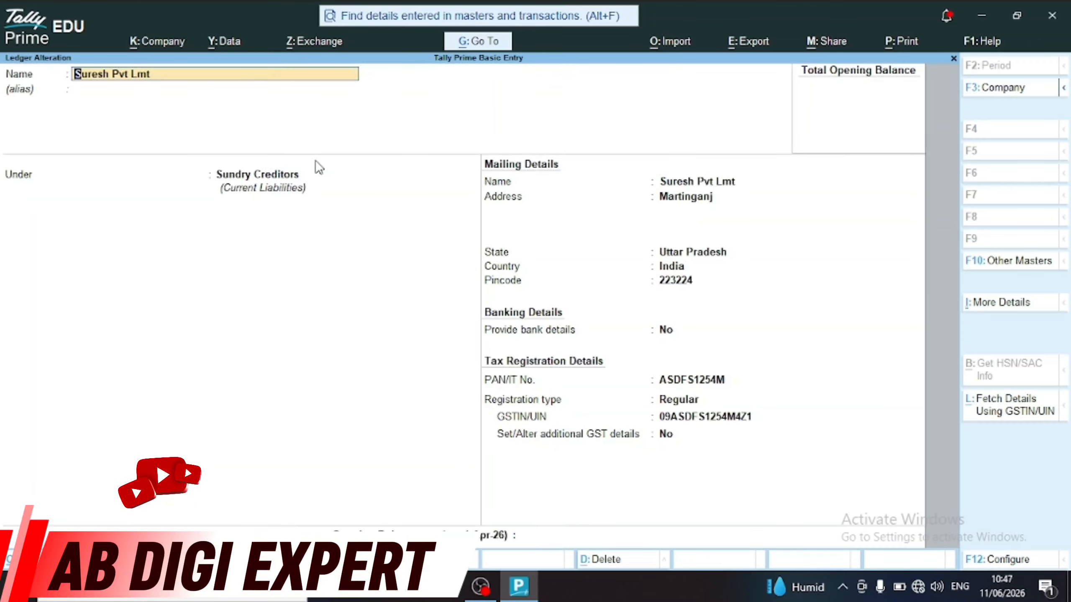
pyautogui.press('Return')
pyautogui.press('Return')
pyautogui.press('Return')
pyautogui.press('Return')
pyautogui.press('Return')
pyautogui.press('Return')
pyautogui.press('Return')
pyautogui.press('Return')
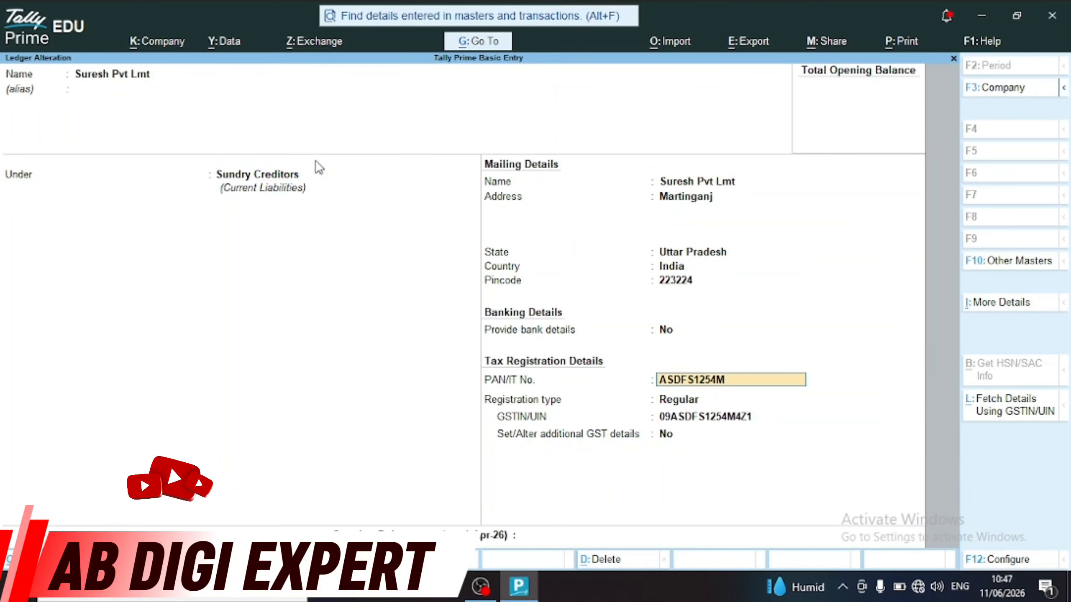
pyautogui.press('Return')
pyautogui.press('Return')
pyautogui.press('Return')
pyautogui.press('Return')
pyautogui.press('Return')
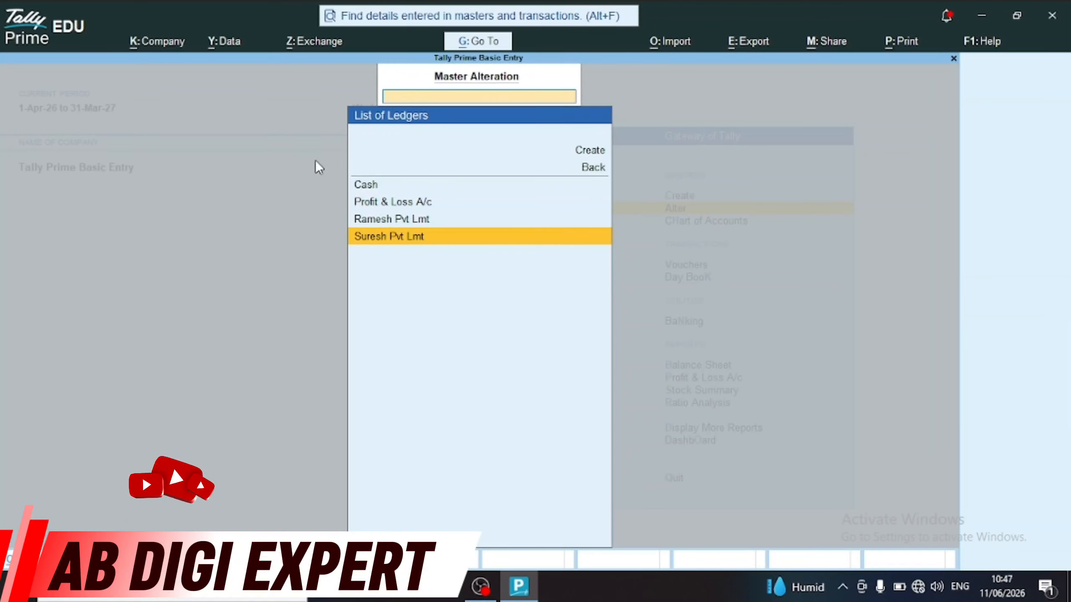
pyautogui.press('Escape')
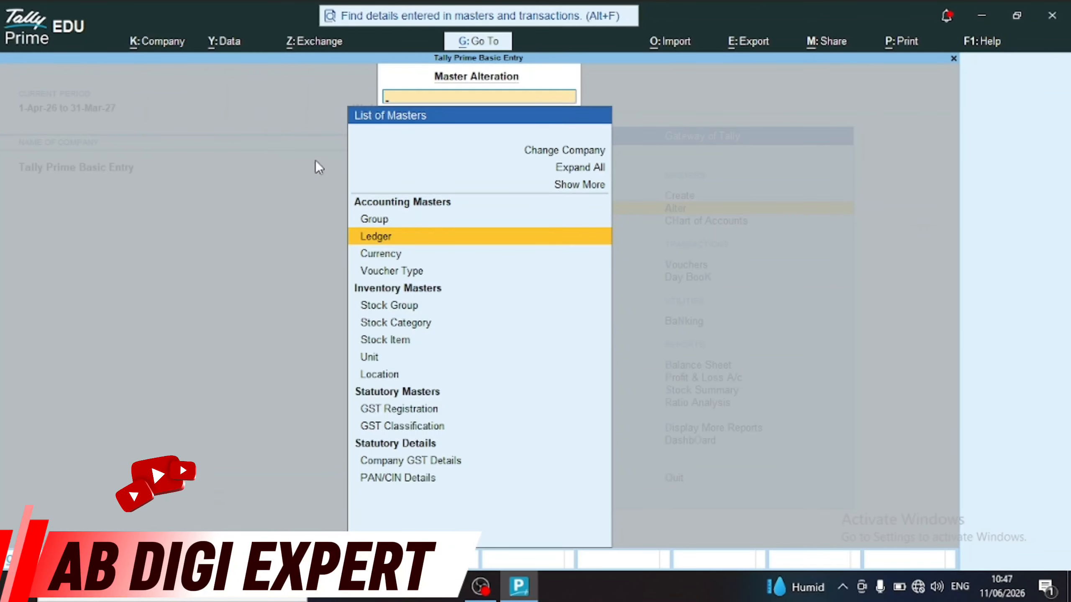
pyautogui.press('Escape')
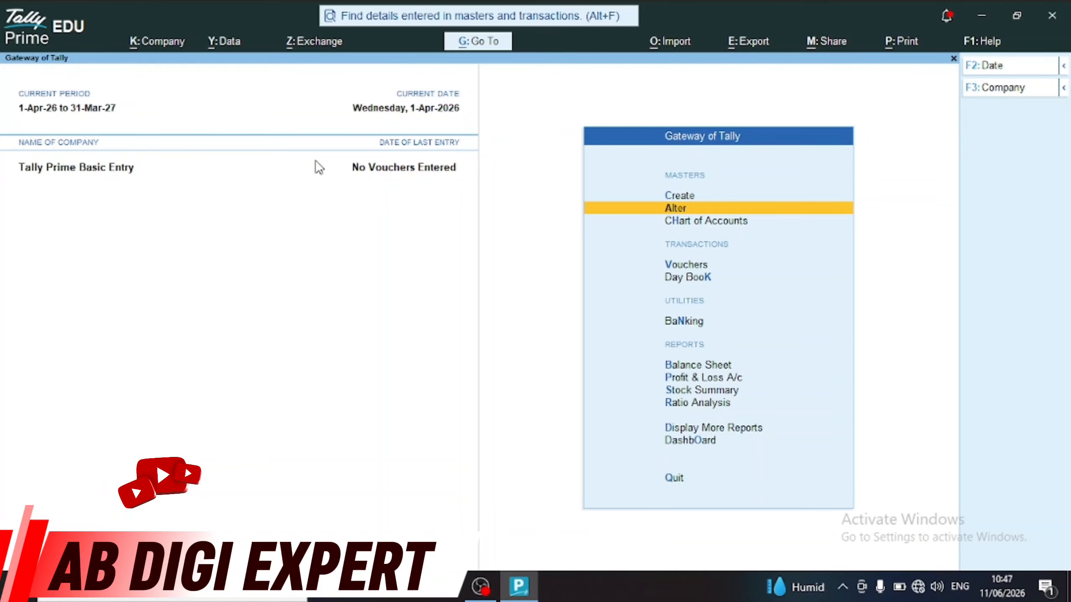
# Browse the Create and Alter master lists on the Gateway without changing anything
pyautogui.press('Up')
pyautogui.press('Return')
pyautogui.press('Down')
pyautogui.press('Down')
pyautogui.press('Down')
pyautogui.press('Down')
pyautogui.press('Down')
pyautogui.press('Down')
pyautogui.press('Down')
pyautogui.press('Down')
pyautogui.press('Down')
pyautogui.press('Down')
pyautogui.press('Down')
pyautogui.press('Down')
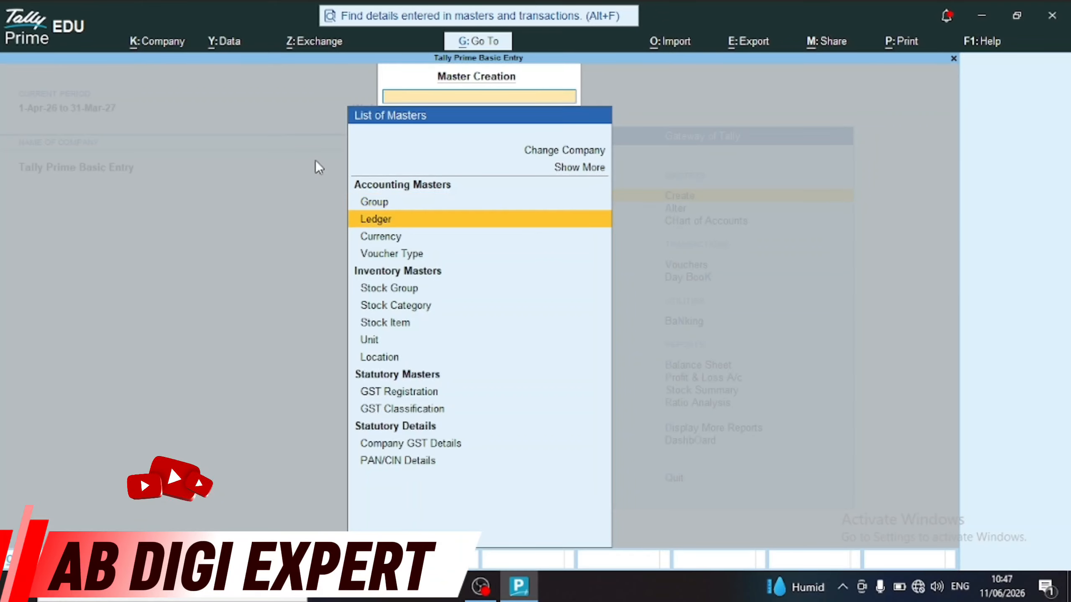
pyautogui.press('Escape')
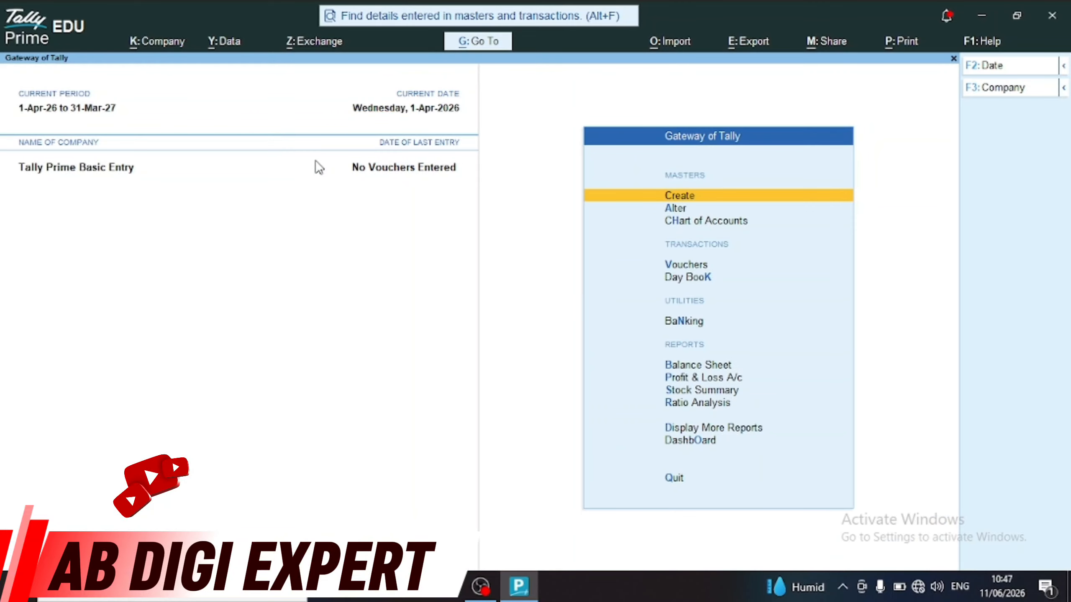
pyautogui.press('Down')
pyautogui.press('Return')
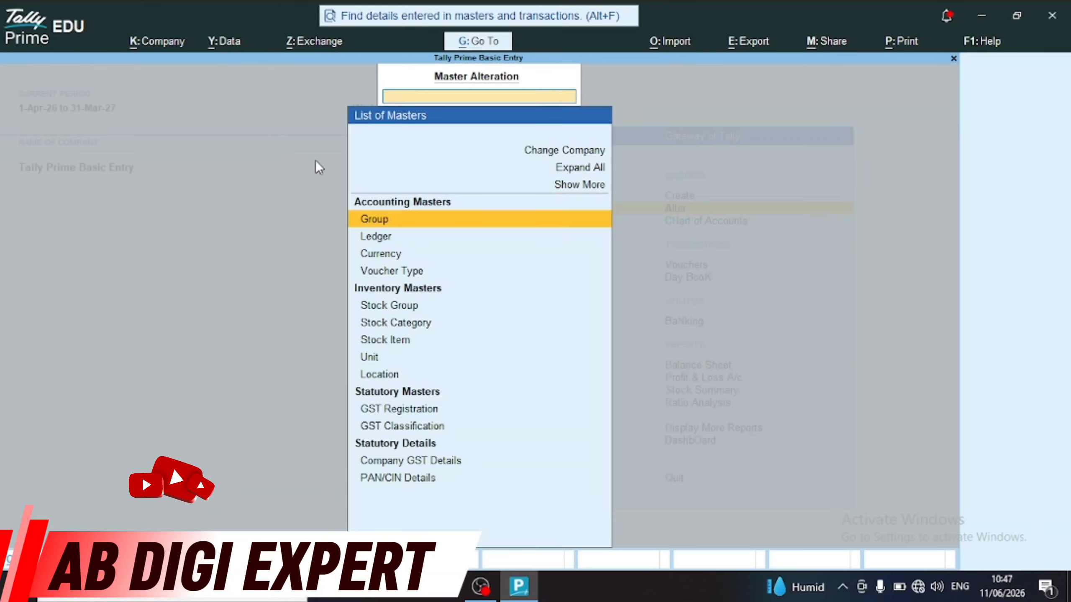
pyautogui.press('Down')
pyautogui.press('Down')
pyautogui.press('Down')
pyautogui.press('Down')
pyautogui.press('Down')
pyautogui.press('Down')
pyautogui.press('Down')
pyautogui.press('Down')
pyautogui.press('Down')
pyautogui.press('Down')
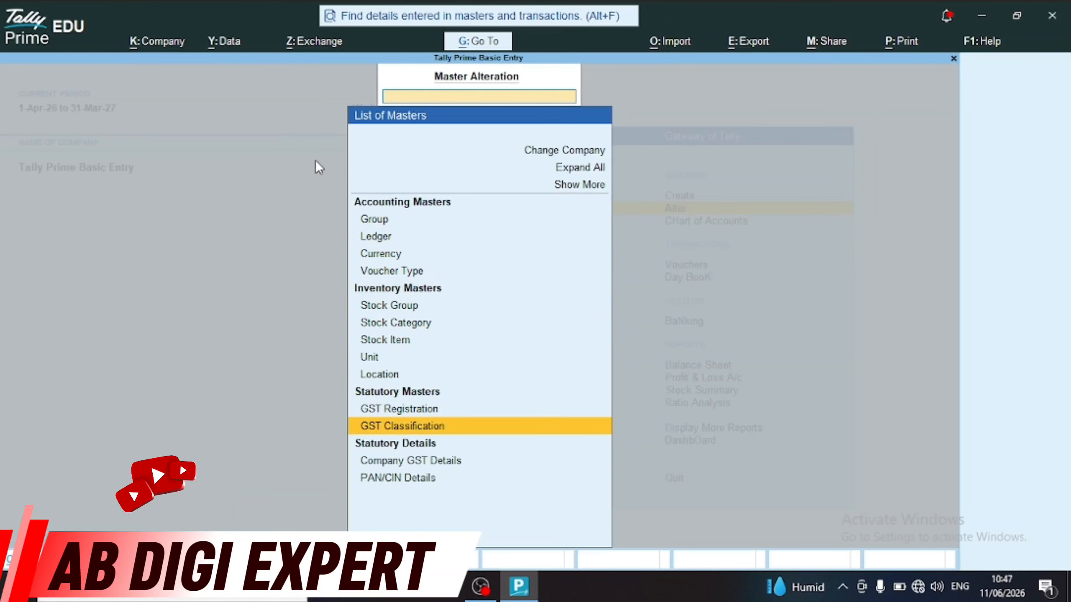
pyautogui.press('Escape')
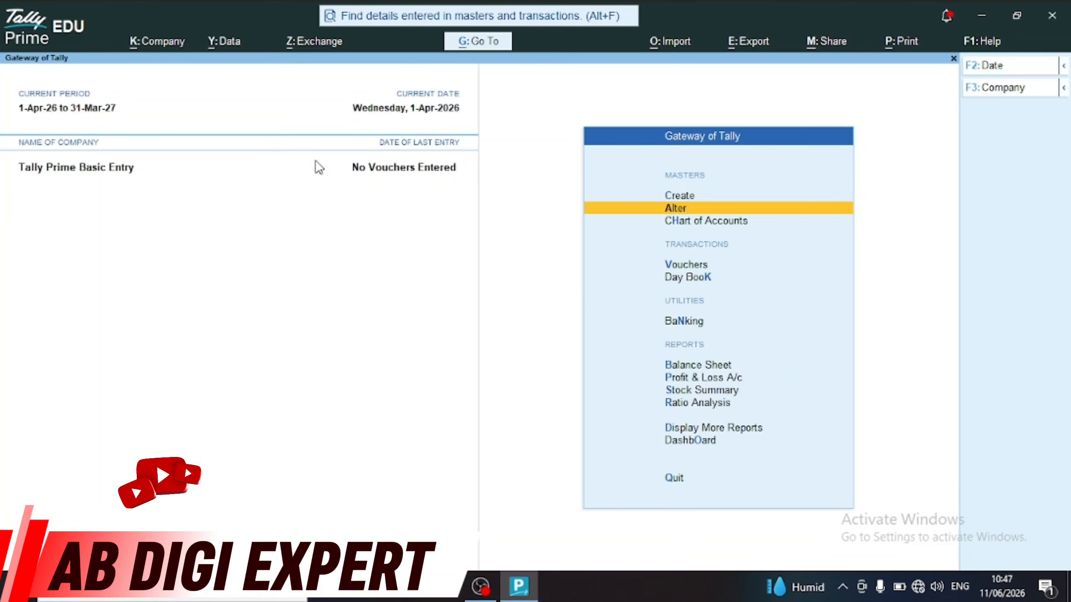
pyautogui.press('Up')
pyautogui.press('Down')
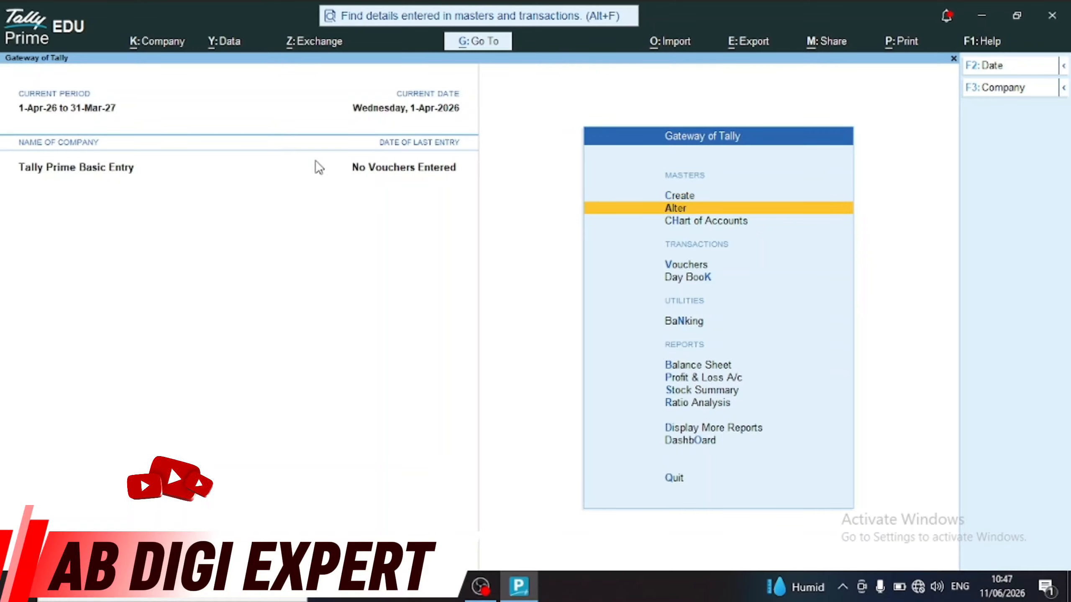
pyautogui.press('Up')
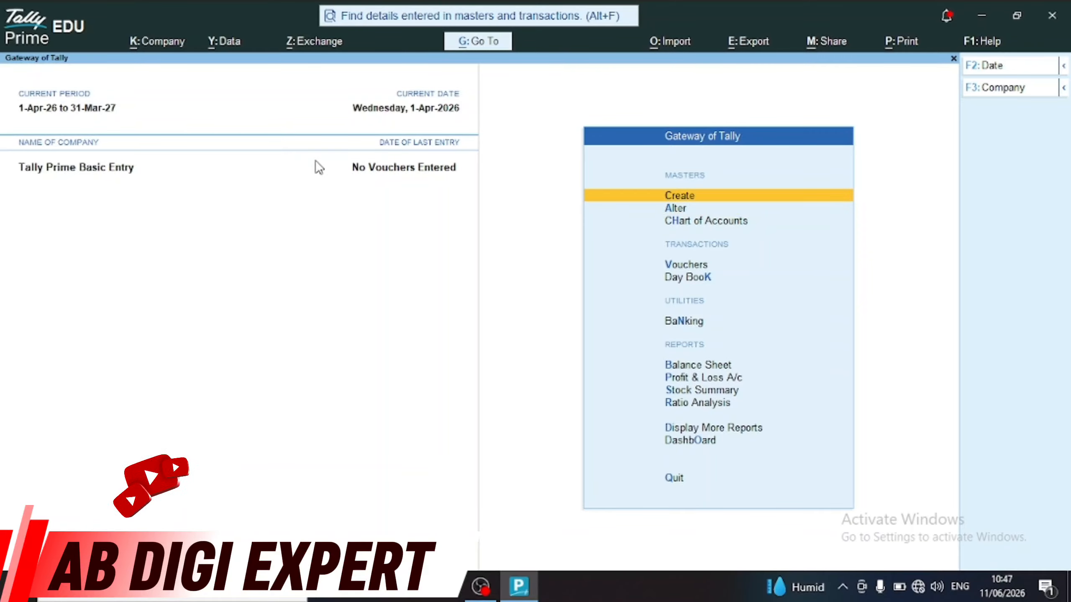
pyautogui.press('Down')
pyautogui.press('Down')
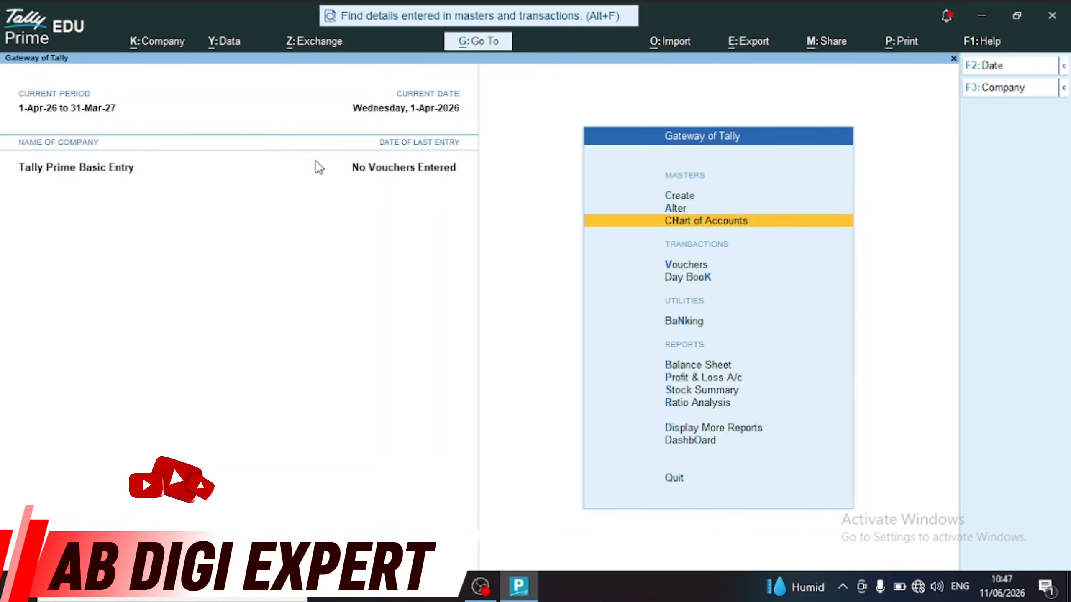
pyautogui.press('Down')
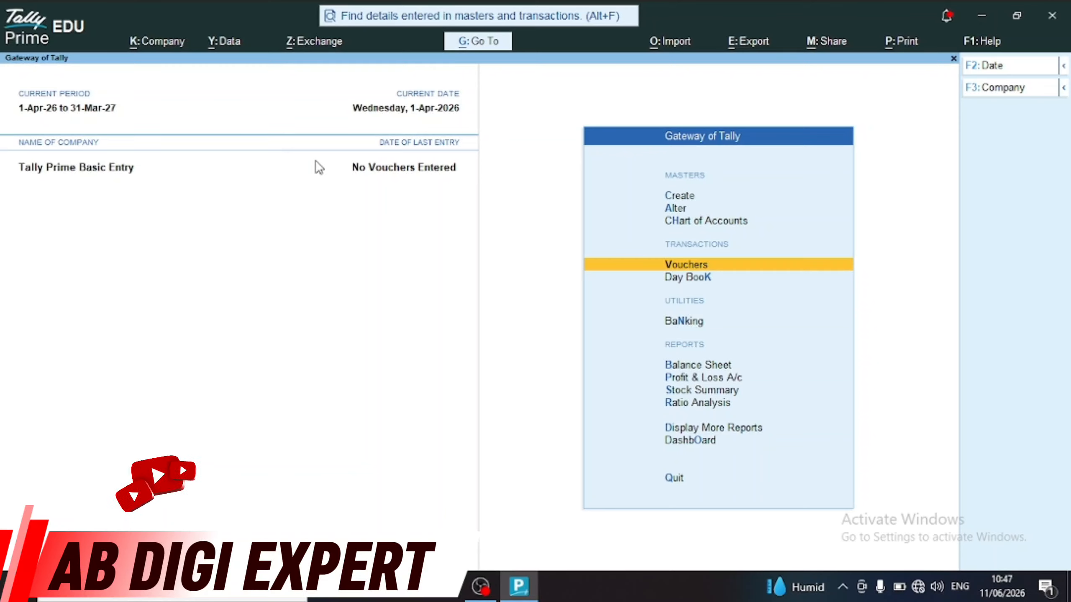
# View the empty Purchase Register under Account Books, then bring up Change Company with F3
pyautogui.press('d')
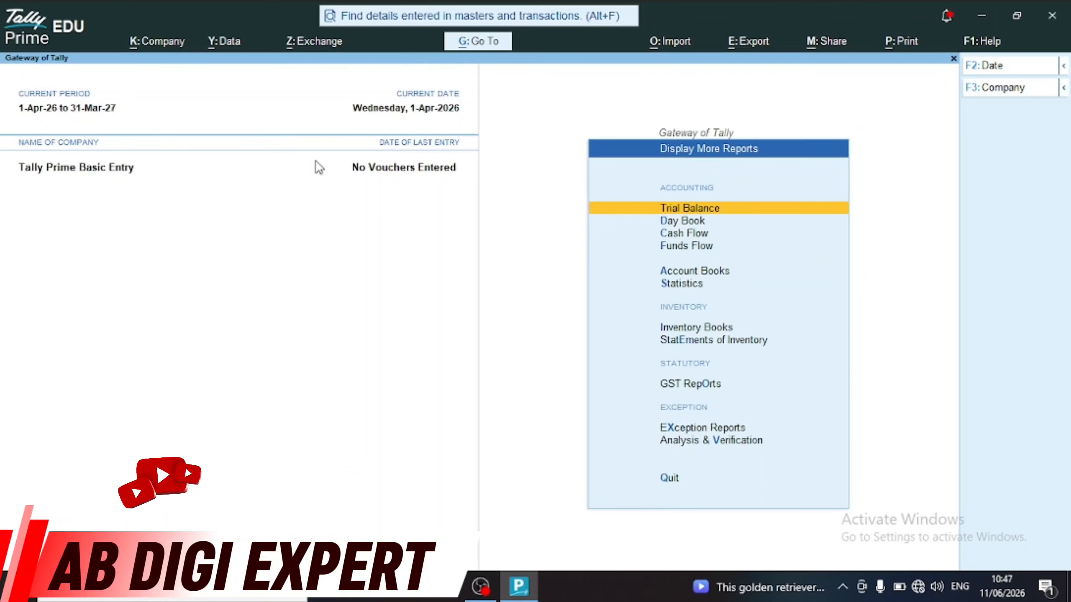
pyautogui.press('a')
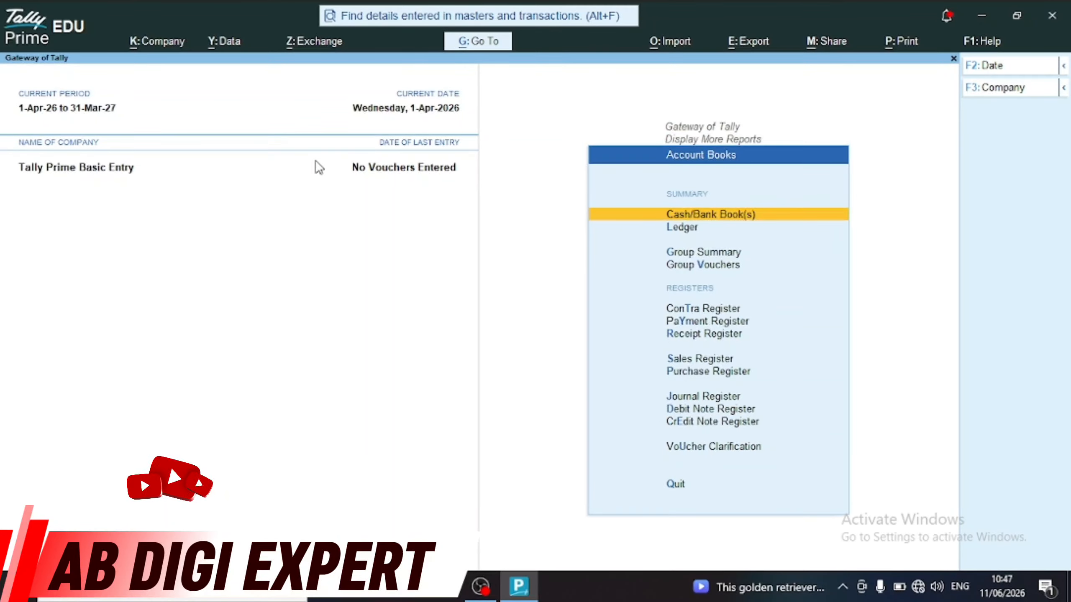
pyautogui.press('u')
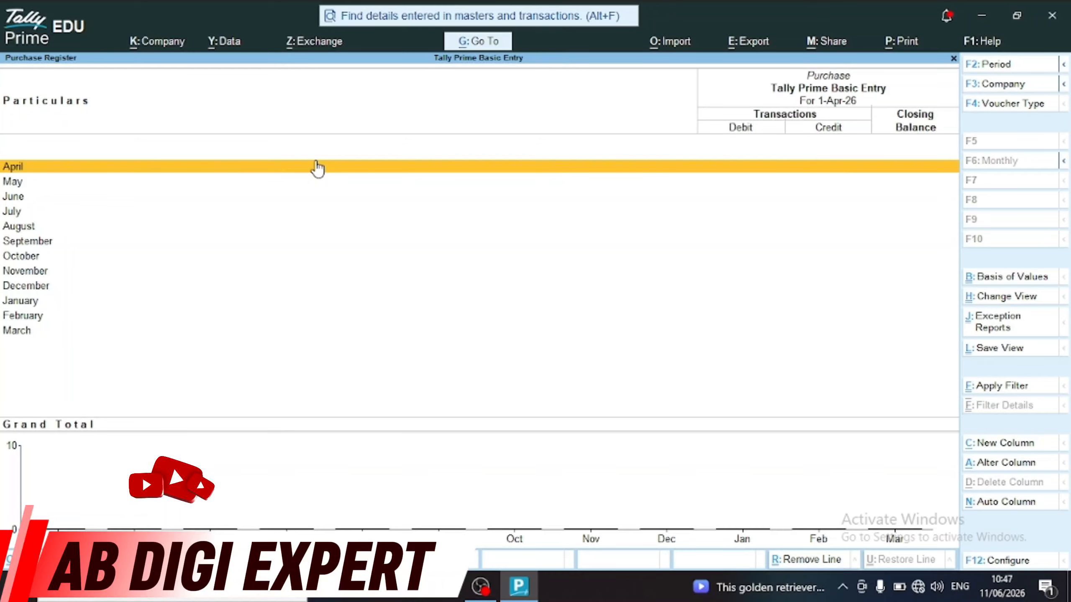
pyautogui.press('Escape')
pyautogui.press('Escape')
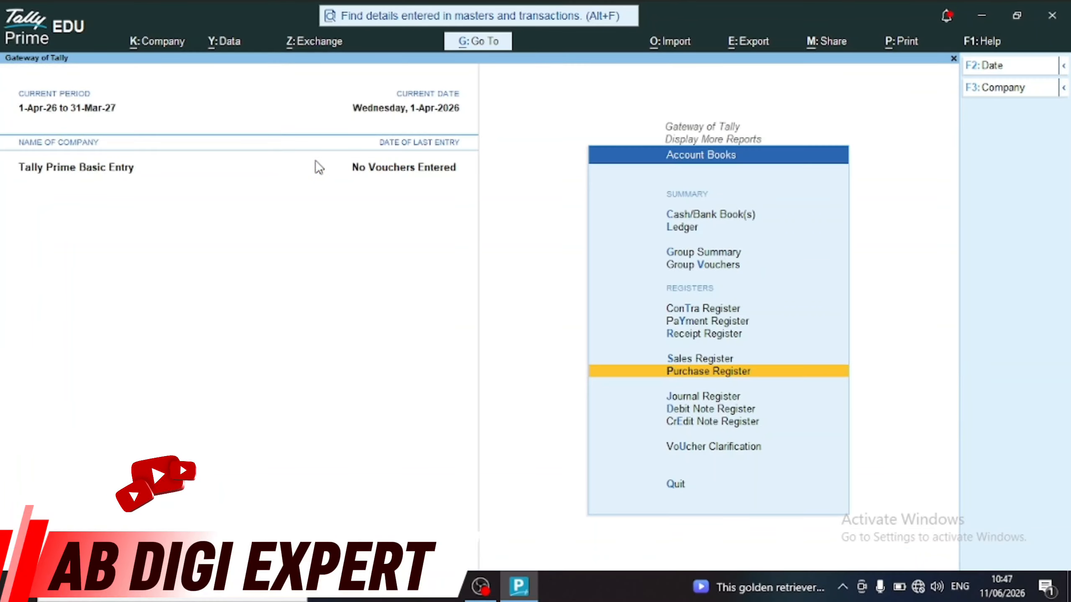
pyautogui.press('Escape')
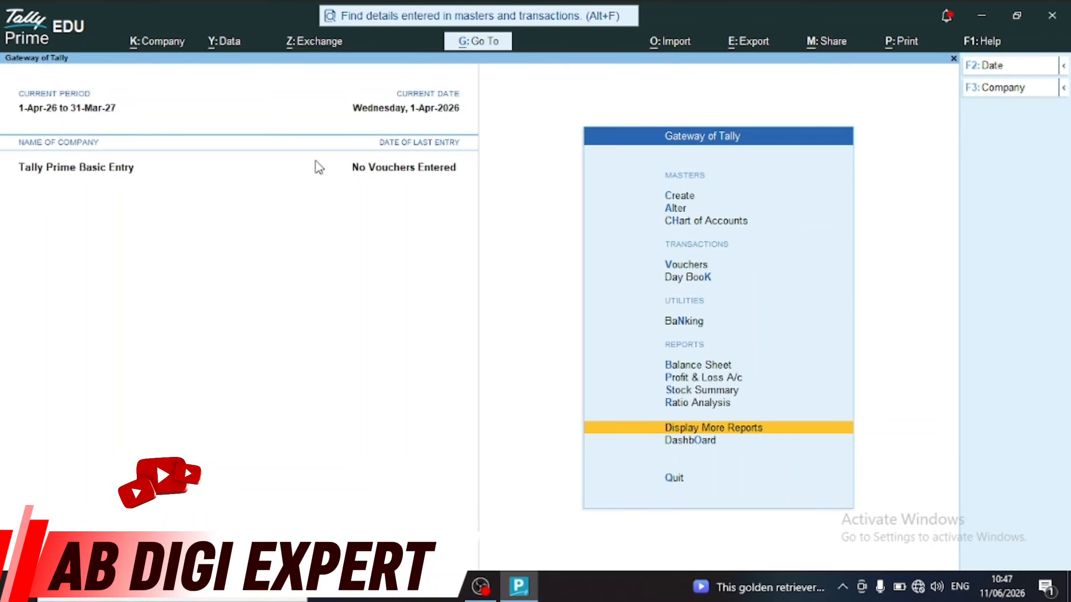
pyautogui.press('Escape')
pyautogui.press('Escape')
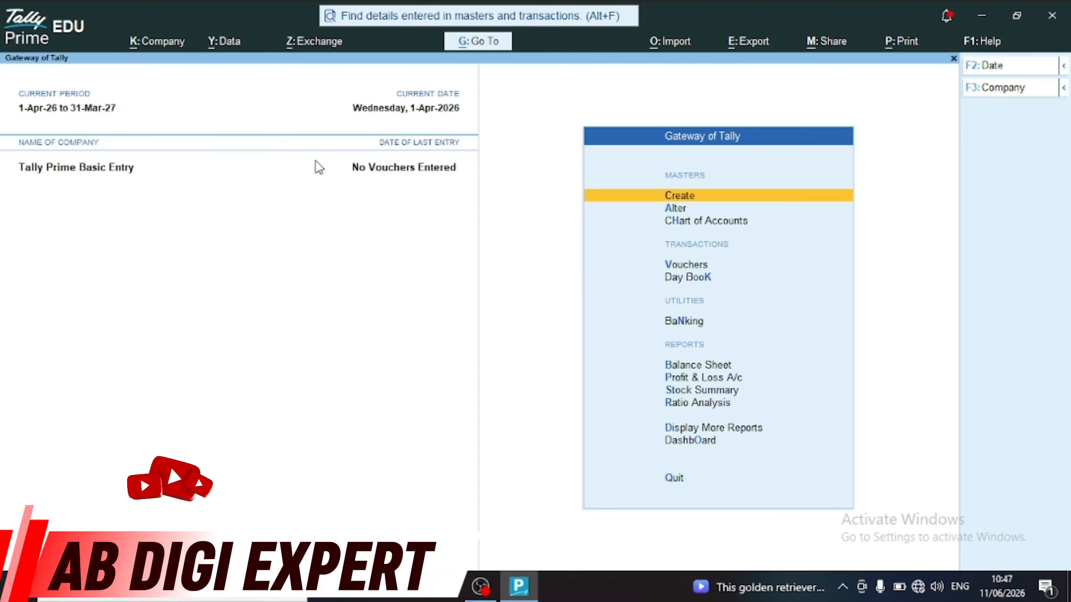
pyautogui.press('F3')
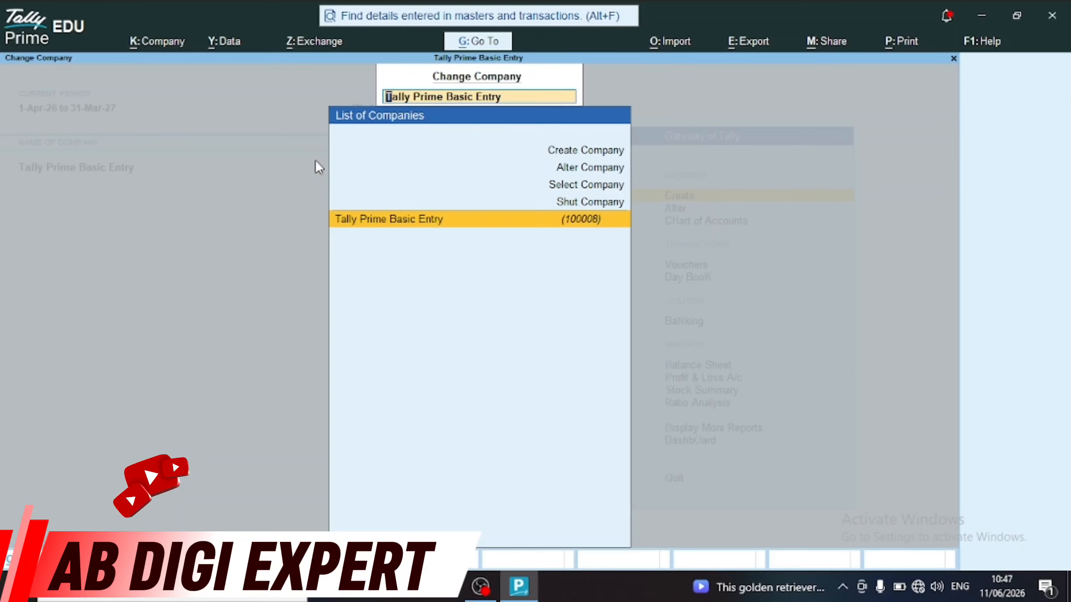
# Reopen Tally Prime Basic Entry's company details and accept them unchanged with Ctrl+A
pyautogui.press('Up')
pyautogui.press('Up')
pyautogui.press('Up')
pyautogui.press('Return')
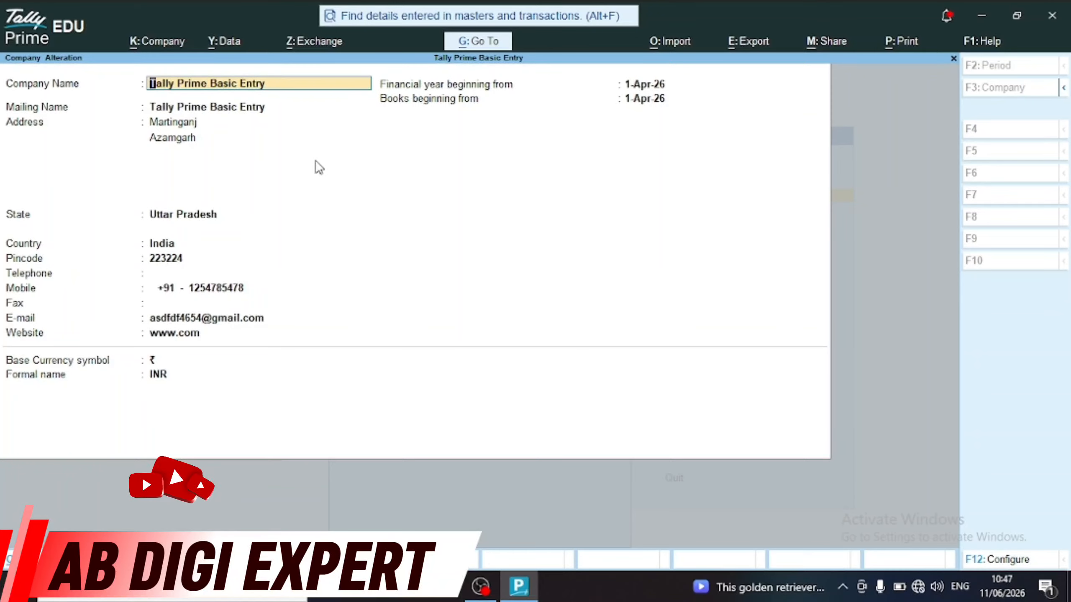
pyautogui.press('Return')
pyautogui.press('Return')
pyautogui.press('Return')
pyautogui.press('Return')
pyautogui.press('Return')
pyautogui.press('Return')
pyautogui.press('Return')
pyautogui.press('Return')
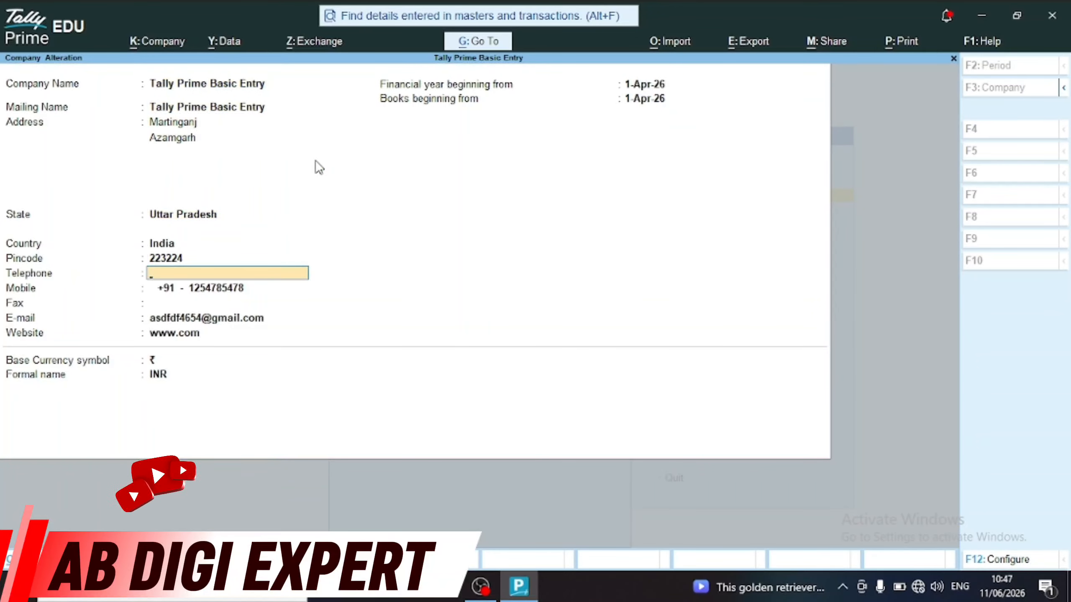
pyautogui.press('Up')
pyautogui.press('Up')
pyautogui.press('Up')
pyautogui.press('Up')
pyautogui.press('Up')
pyautogui.press('Up')
pyautogui.press('Up')
pyautogui.press('Up')
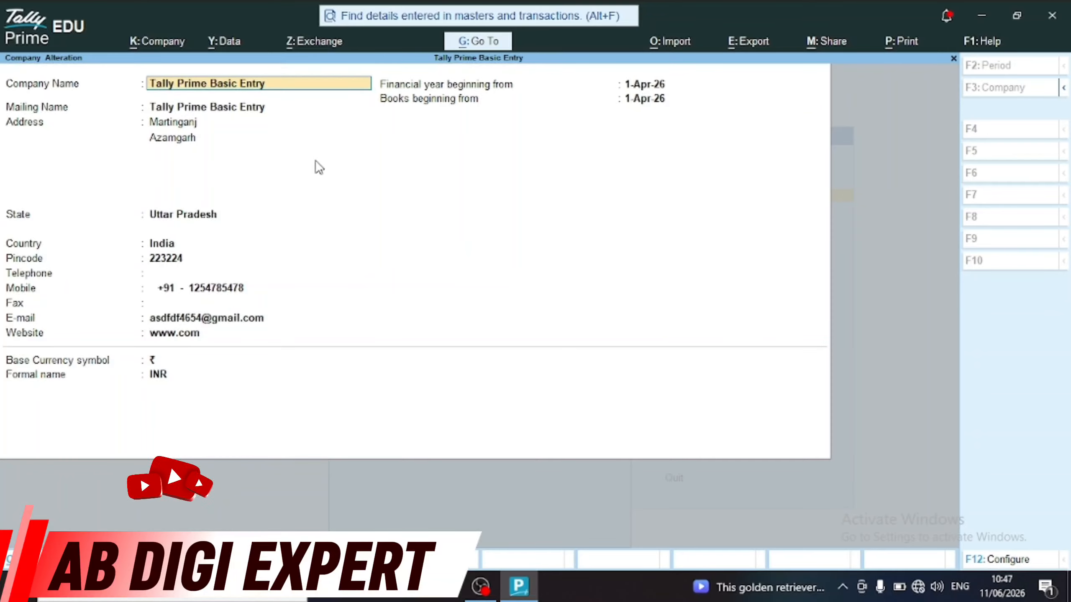
pyautogui.press('ctrl')
pyautogui.hotkey('ctrl', 'a')
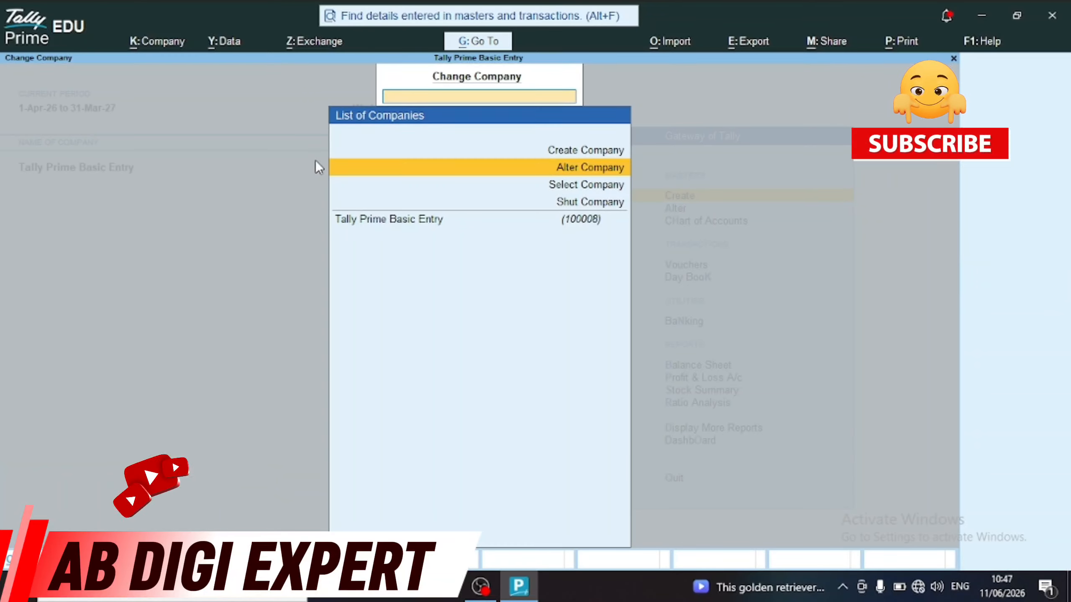
pyautogui.press('Escape')
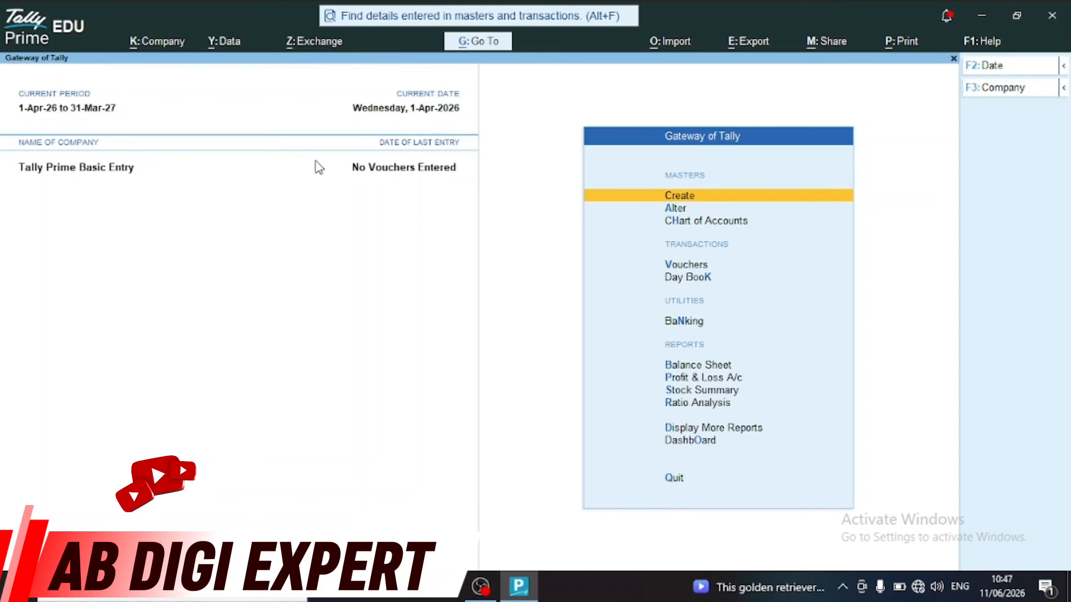
pyautogui.press('Down')
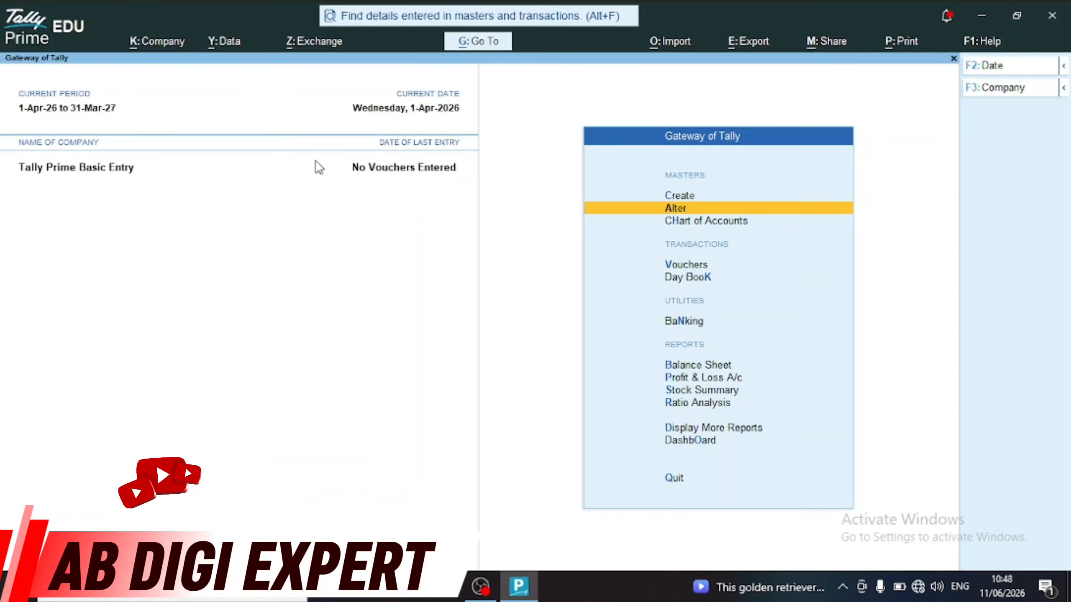
# Delete the Ramesh Pvt Lmt ledger with Alt+D, confirming Yes
pyautogui.press('Return')
pyautogui.press('Down')
pyautogui.press('Return')
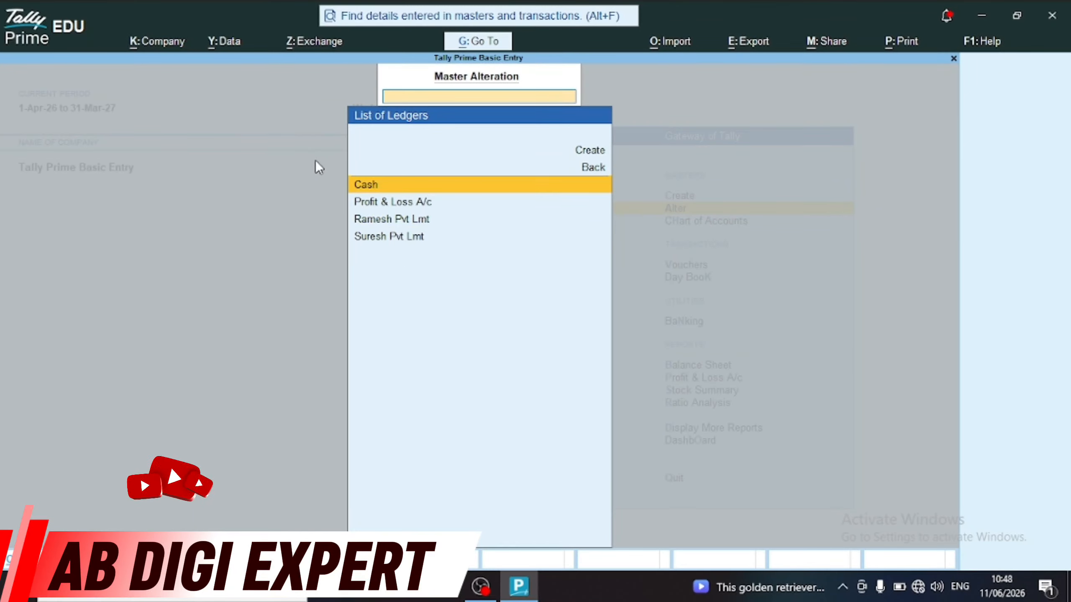
pyautogui.press('Down')
pyautogui.press('Down')
pyautogui.press('Return')
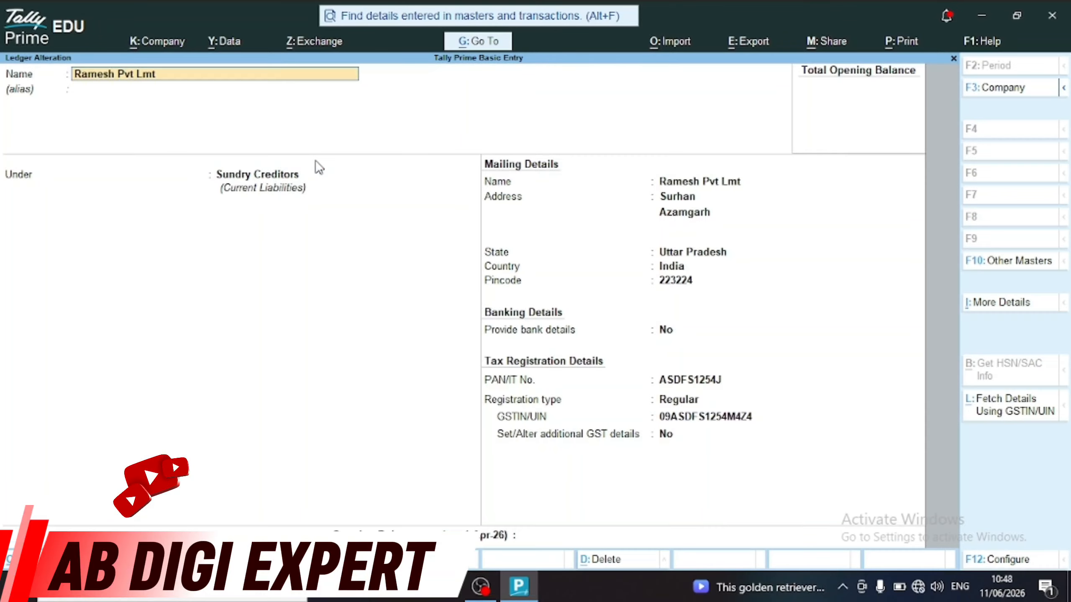
pyautogui.hotkey('alt', 'd')
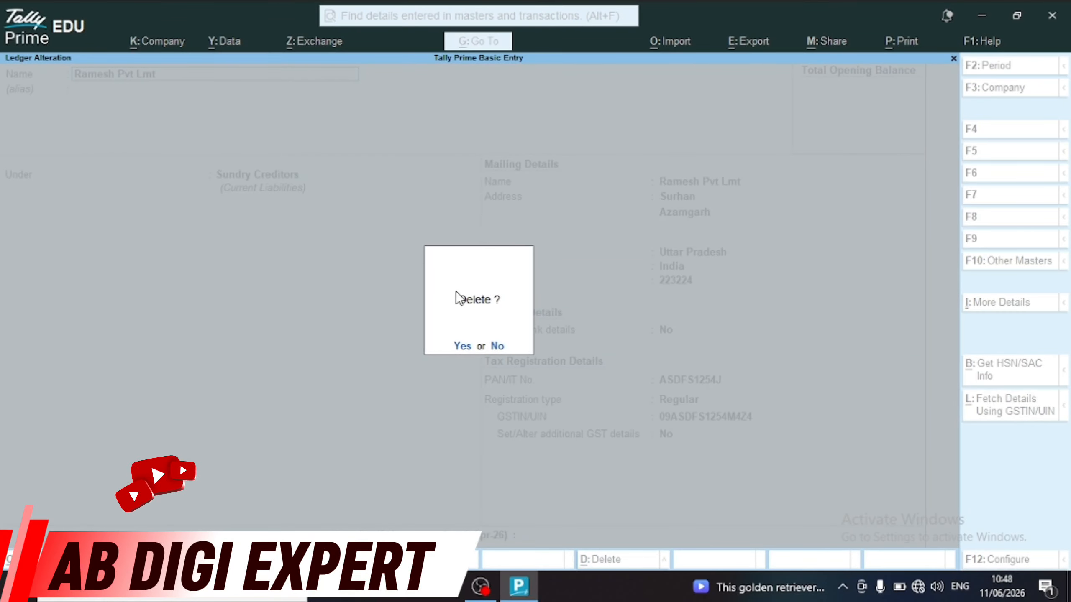
pyautogui.press('n')
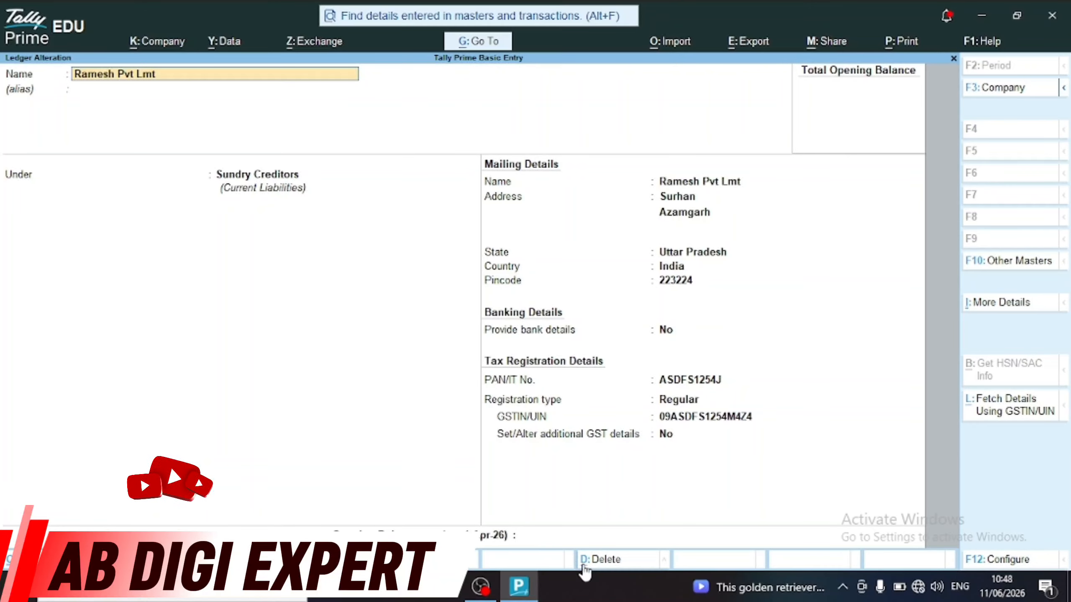
pyautogui.press('alt')
pyautogui.hotkey('alt', 'd')
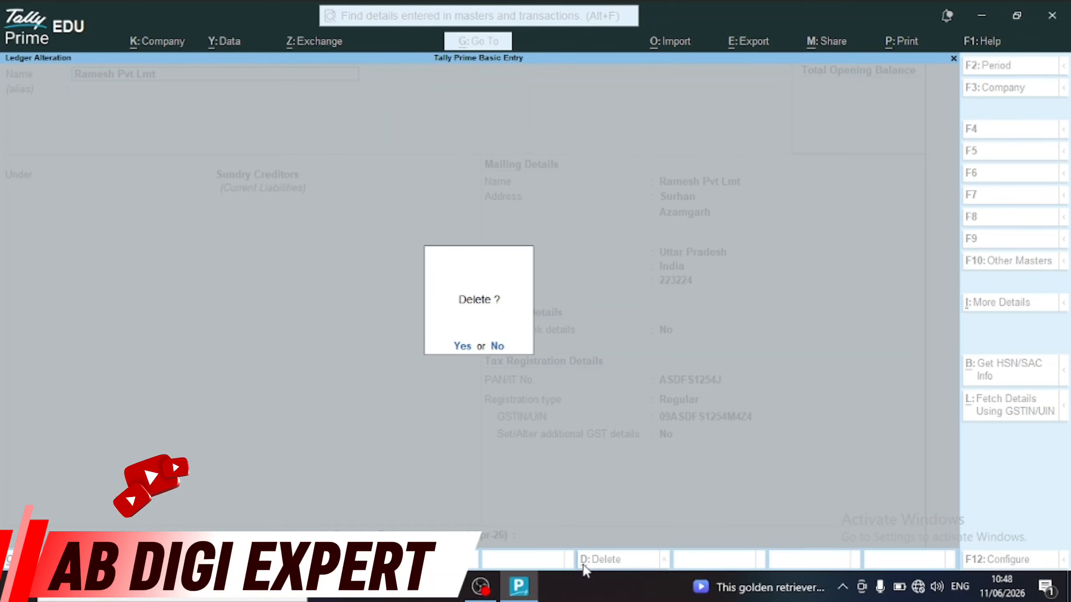
pyautogui.press('y')
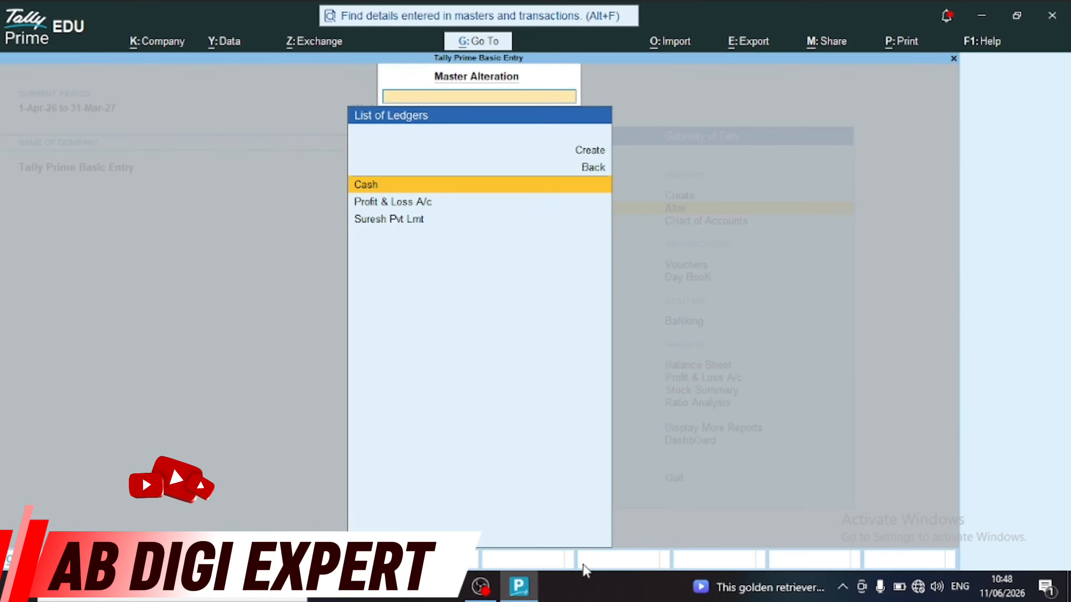
# Check the remaining ledgers (Cash, Profit & Loss A/c, Suresh Pvt Lmt) and return to the Gateway
pyautogui.press('Down')
pyautogui.press('Down')
pyautogui.press('Up')
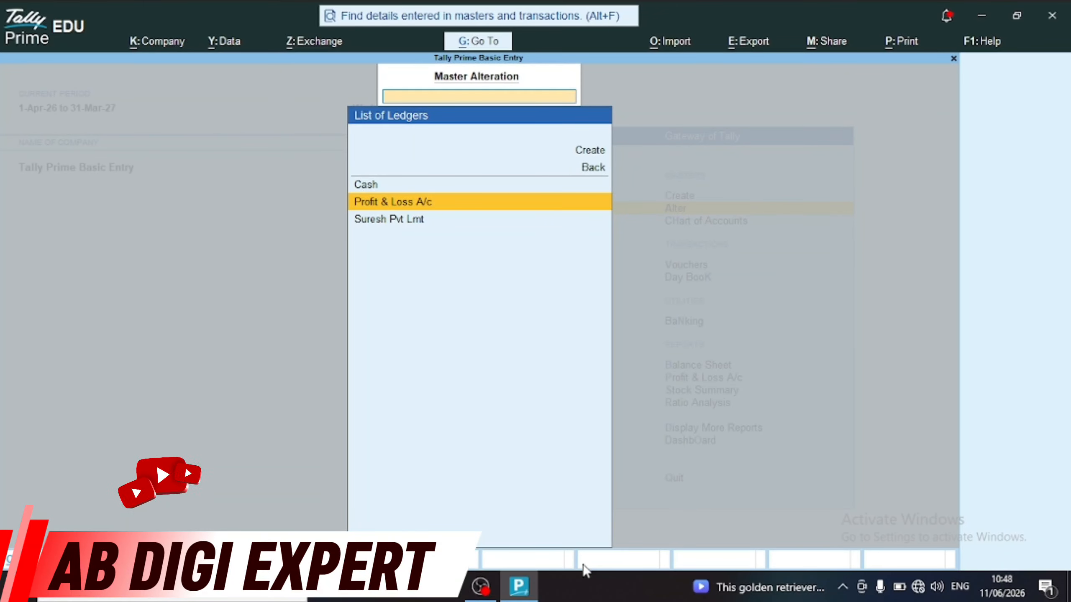
pyautogui.press('Up')
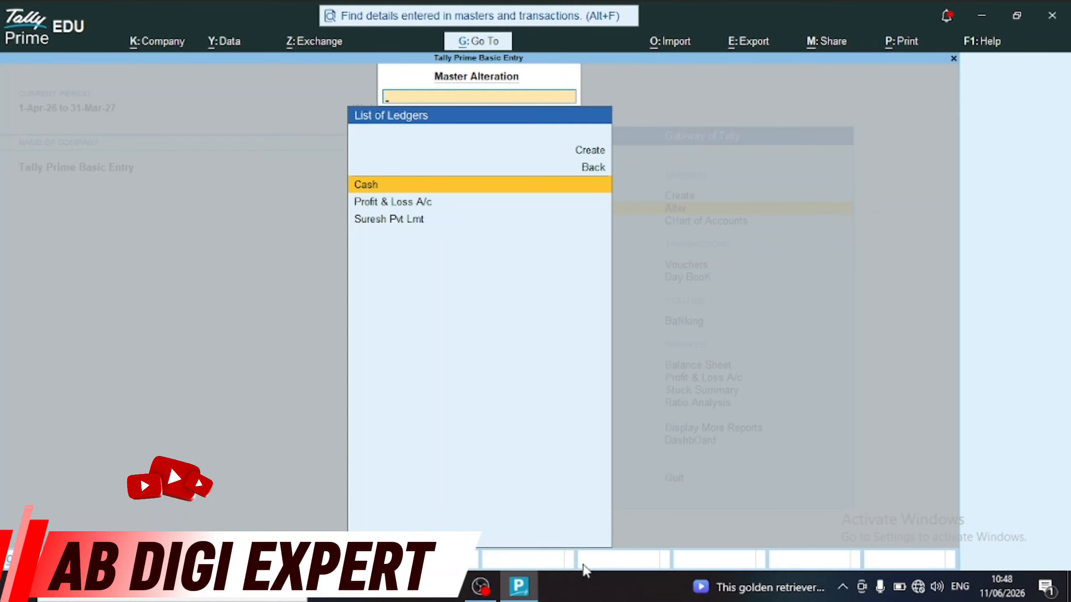
pyautogui.press('Down')
pyautogui.press('Up')
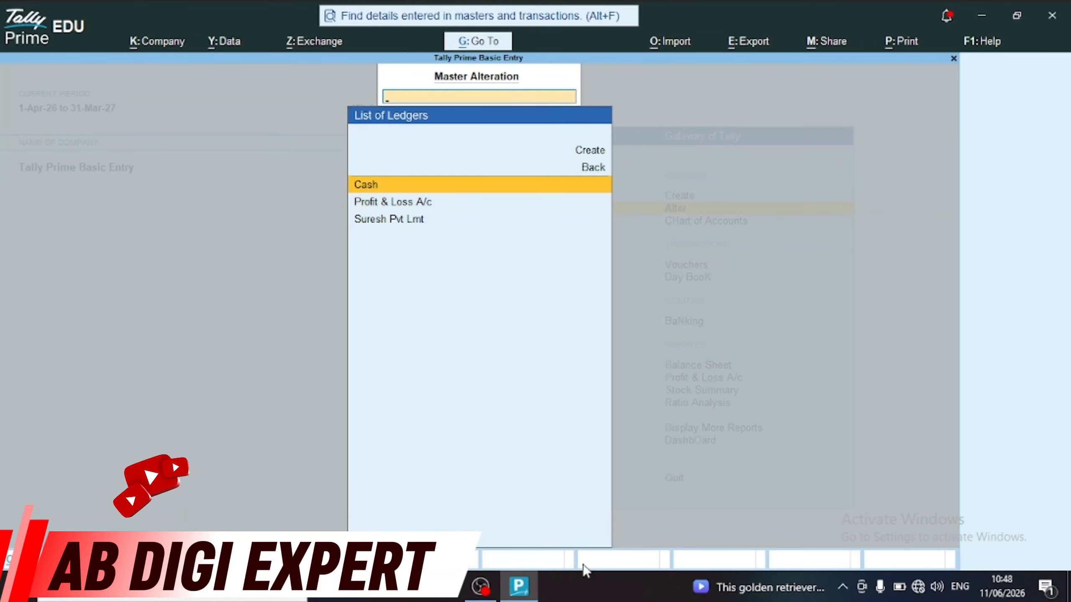
pyautogui.press('Down')
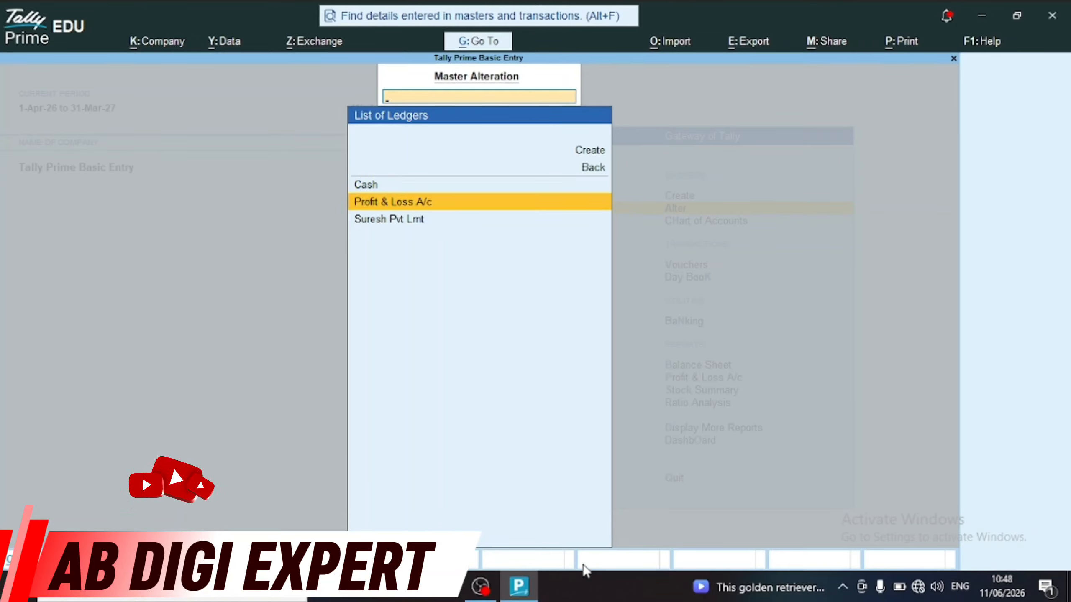
pyautogui.press('Escape')
pyautogui.press('Escape')
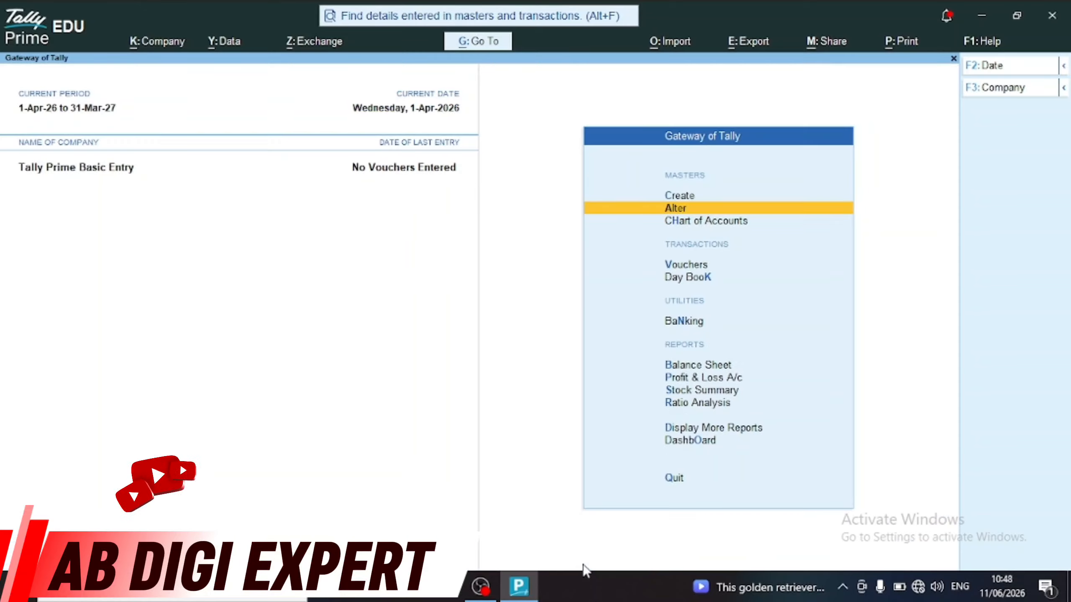